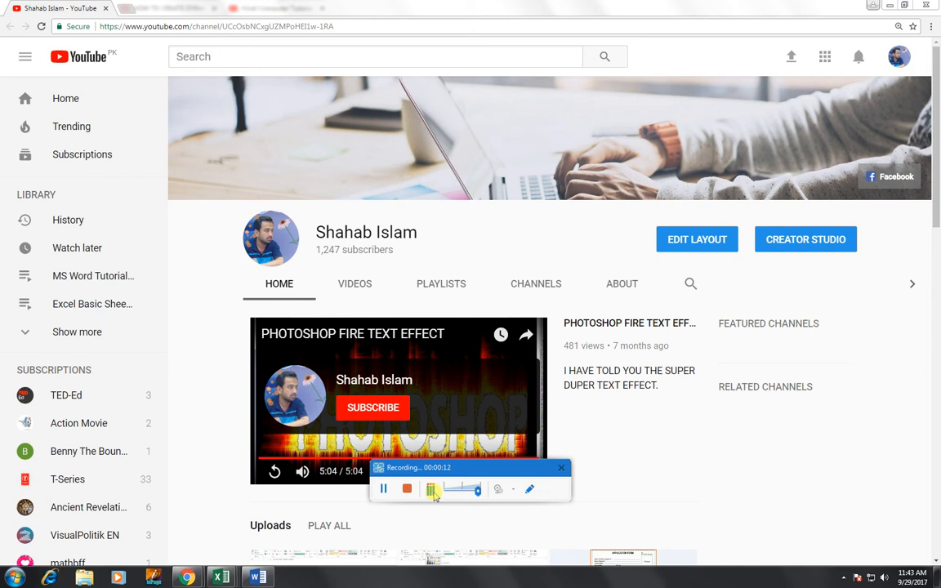
Switch to the blank Book2 workbook in Excel
drag(438, 470, 470, 585)
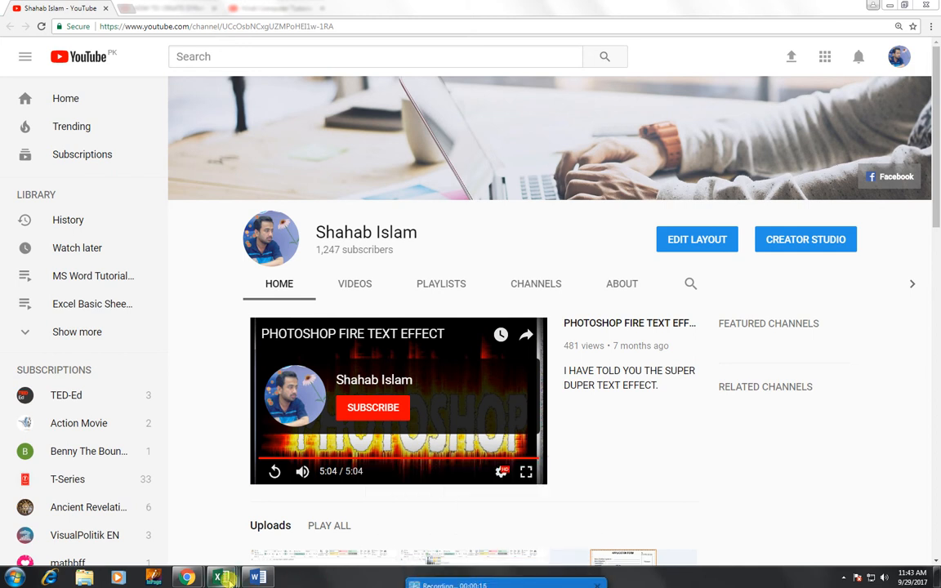
mouse_move(226, 578)
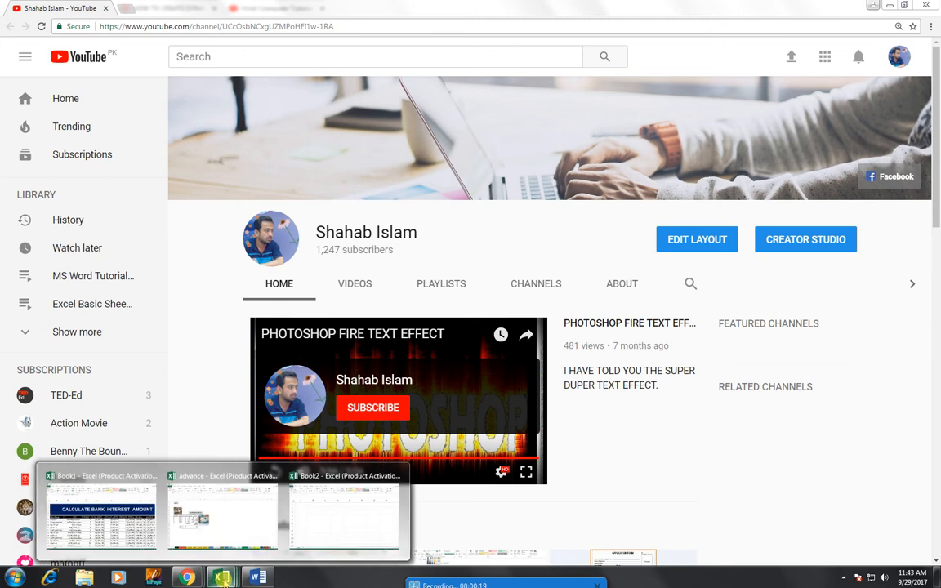
click(309, 514)
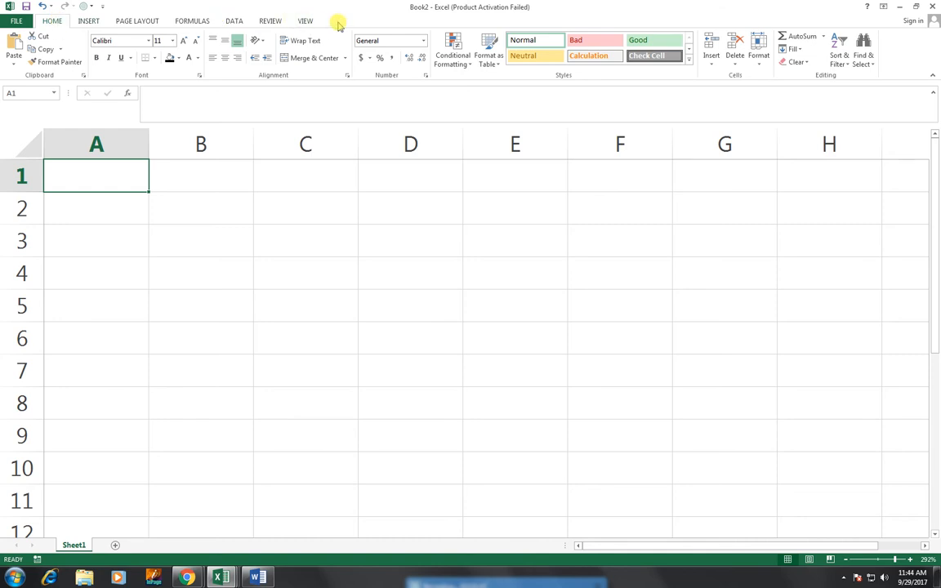
Enable the Developer main tab in the ribbon customization options
click(16, 20)
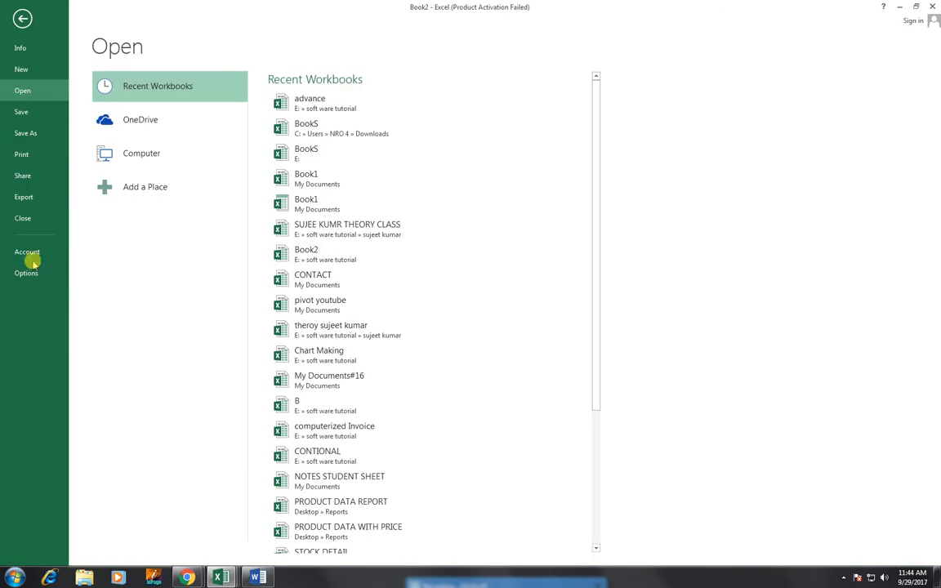
click(35, 272)
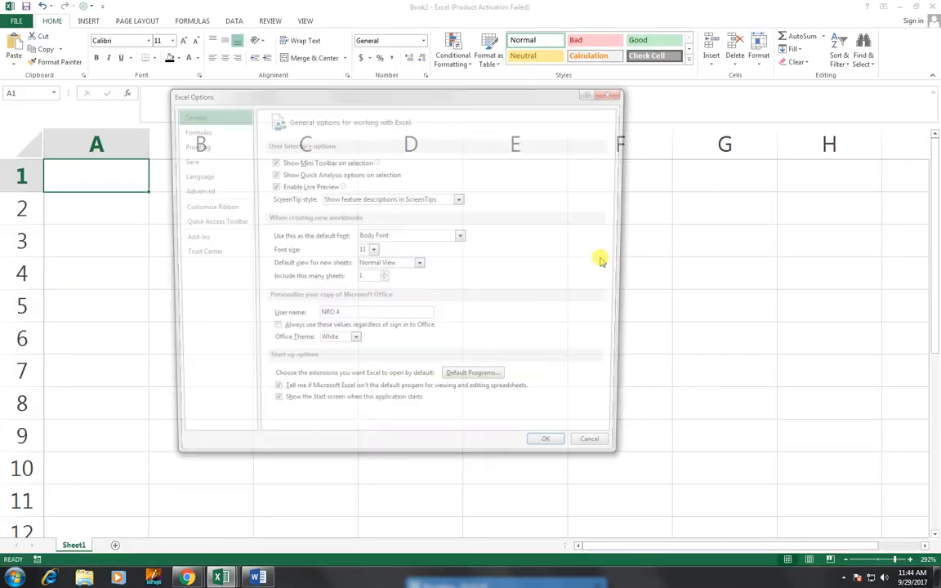
click(195, 210)
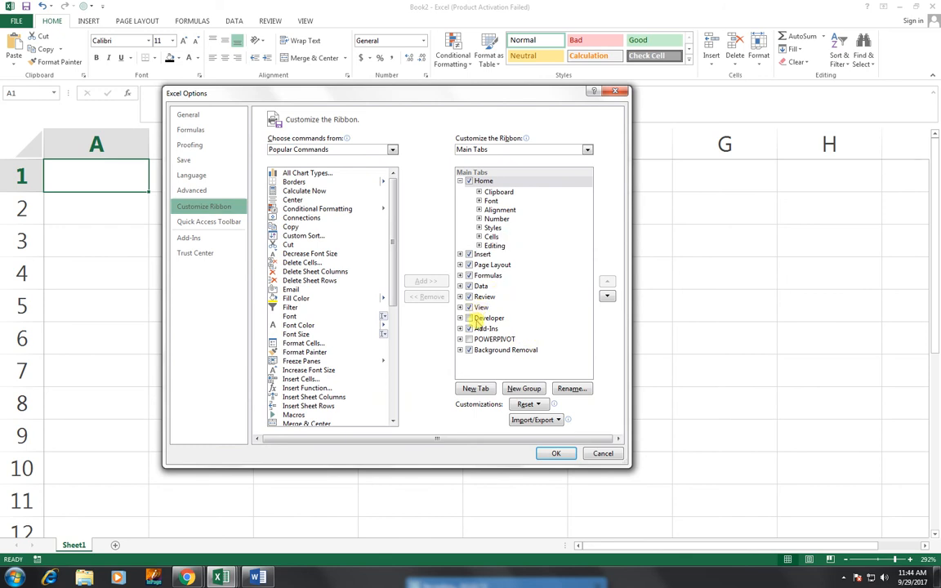
click(469, 317)
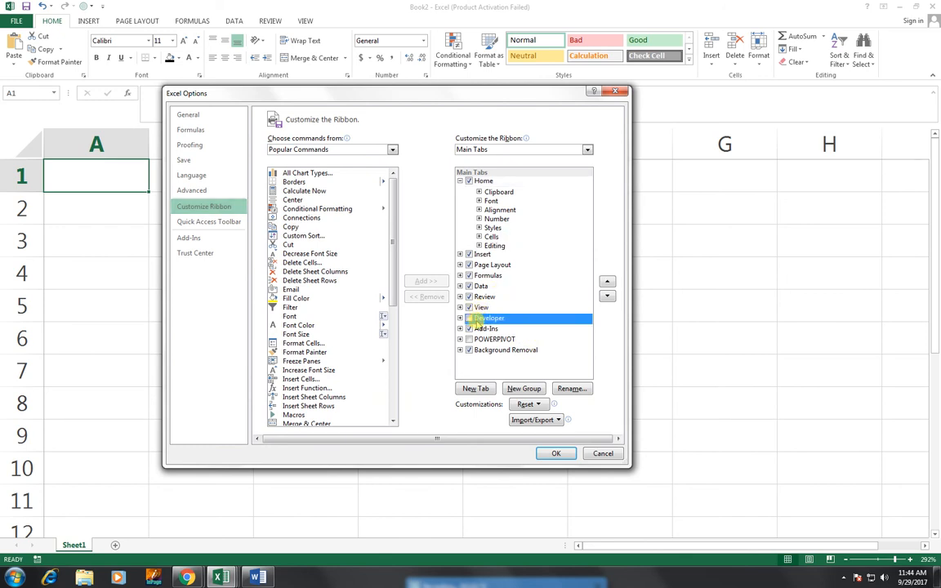
click(555, 454)
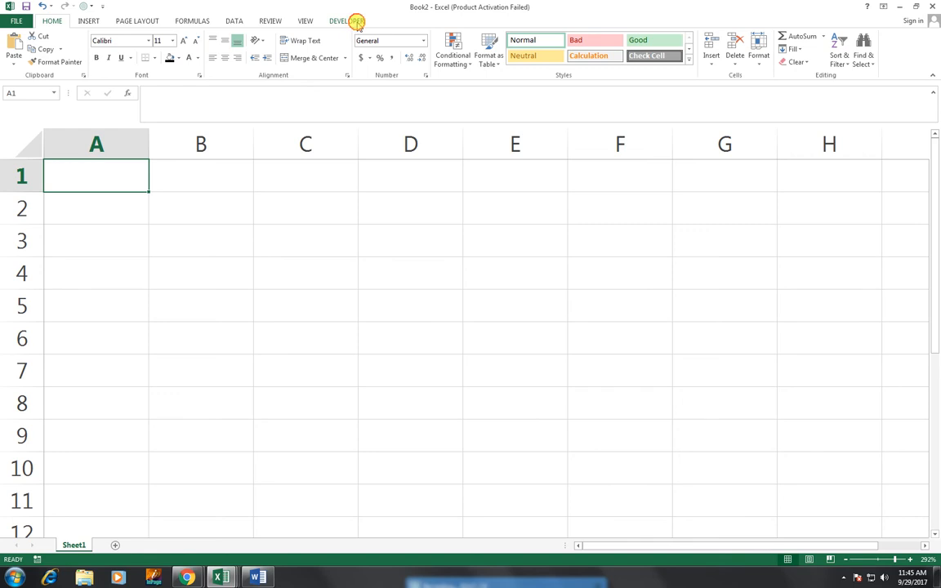
Draw a combo box form control spanning columns B and C around rows 3 and 4
click(357, 21)
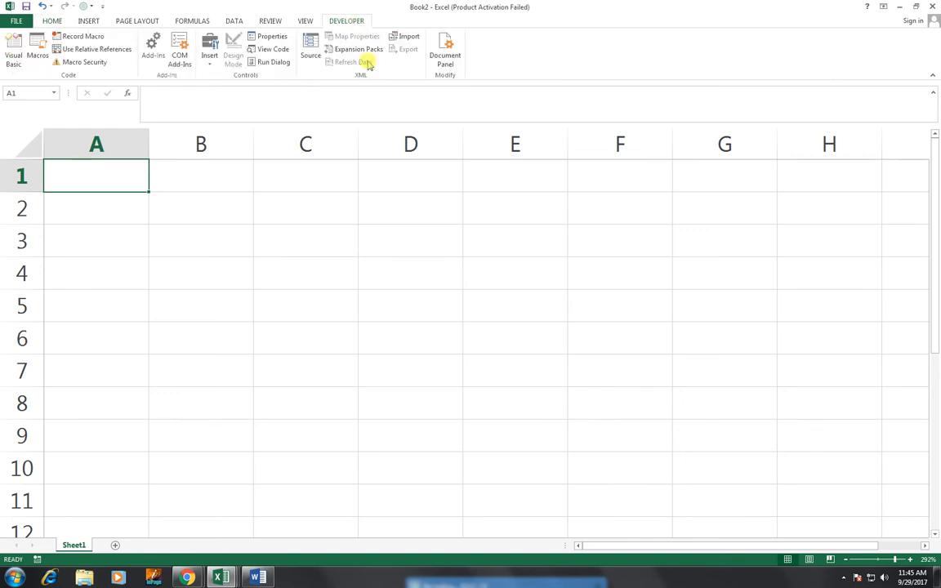
click(209, 68)
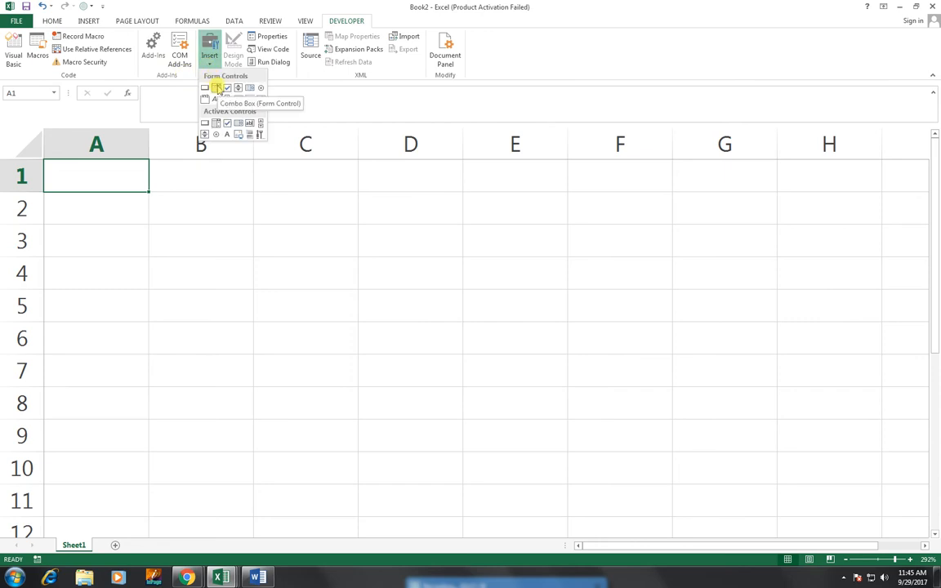
click(216, 88)
mouse_move(183, 244)
mouse_down()
mouse_move(294, 272)
mouse_move(362, 251)
mouse_move(351, 253)
mouse_up()
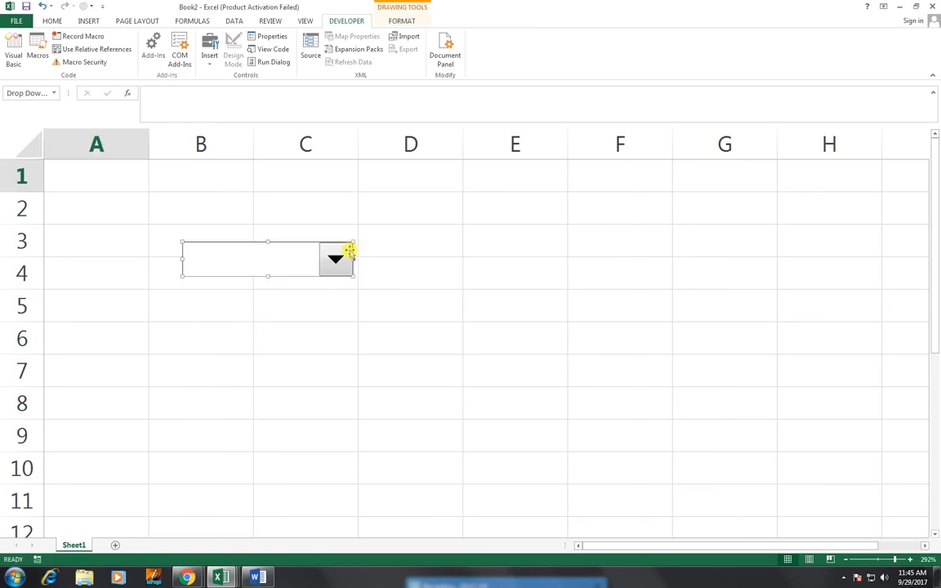
Copy the combo box to row 4 of columns E and F and resize the copy to fit E4:F4
click(546, 279)
drag(547, 279, 663, 291)
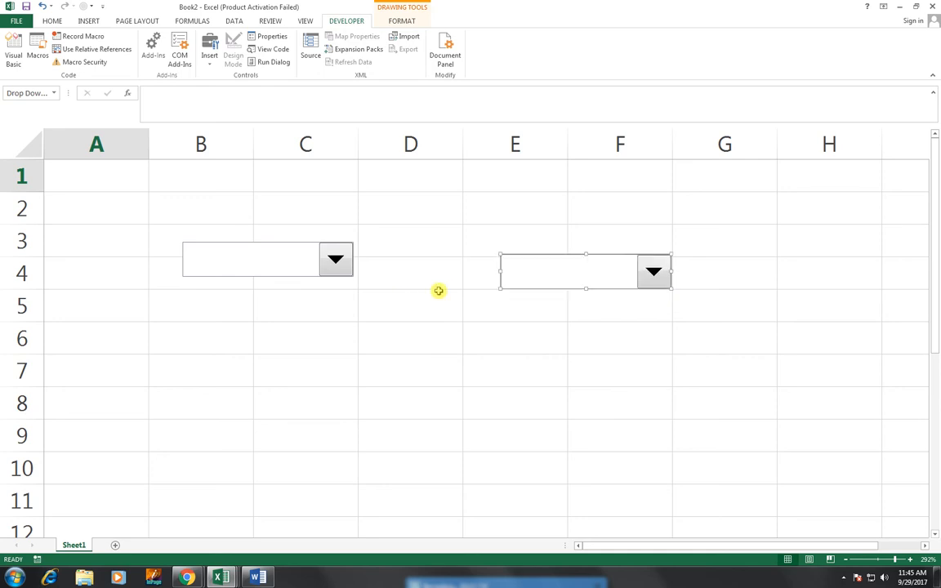
drag(479, 275, 464, 275)
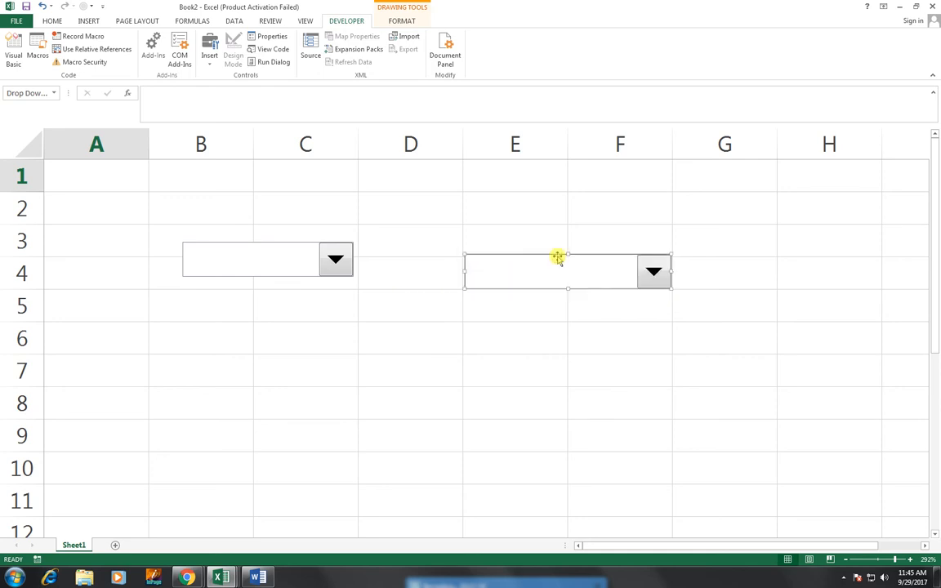
drag(567, 256, 565, 259)
Delete the original combo box in columns B and C
right_click(316, 247)
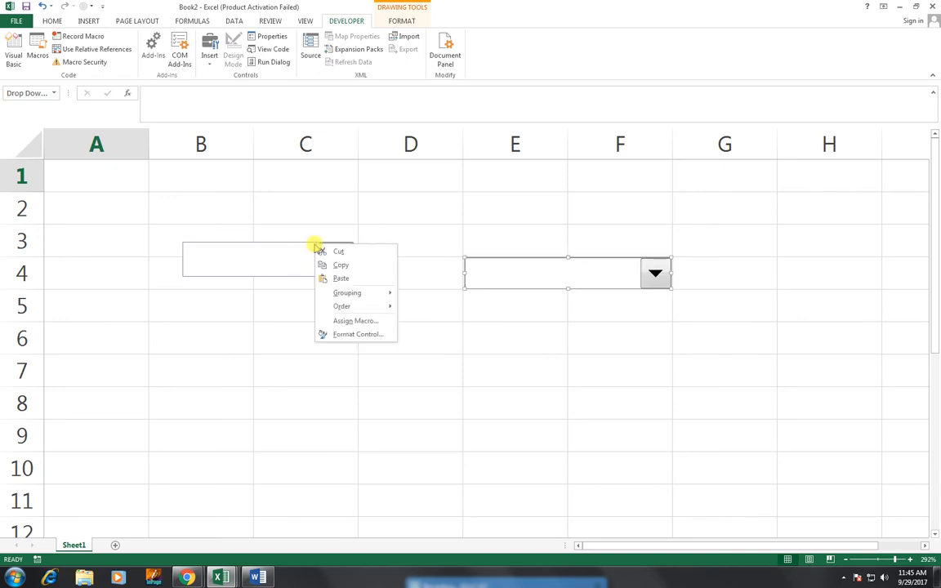
click(266, 247)
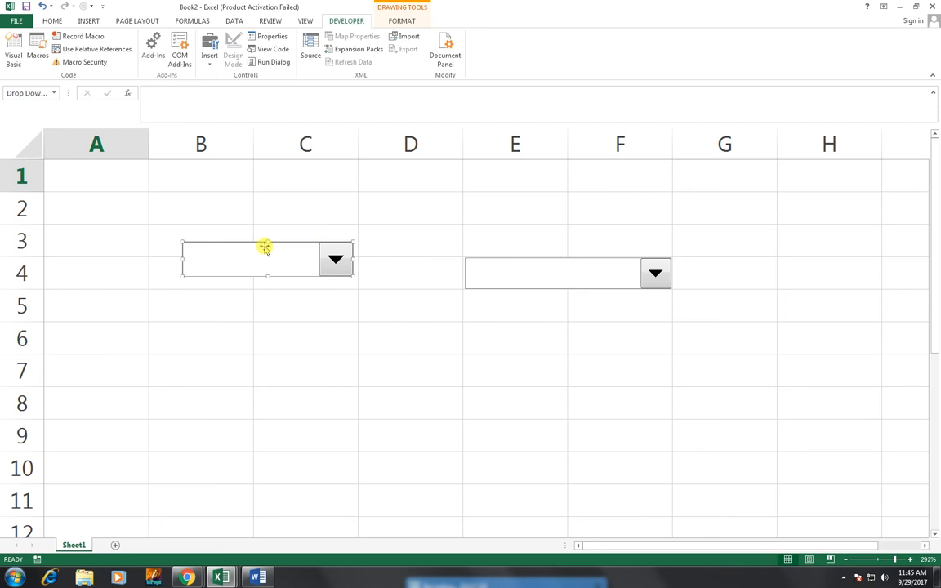
key(Delete)
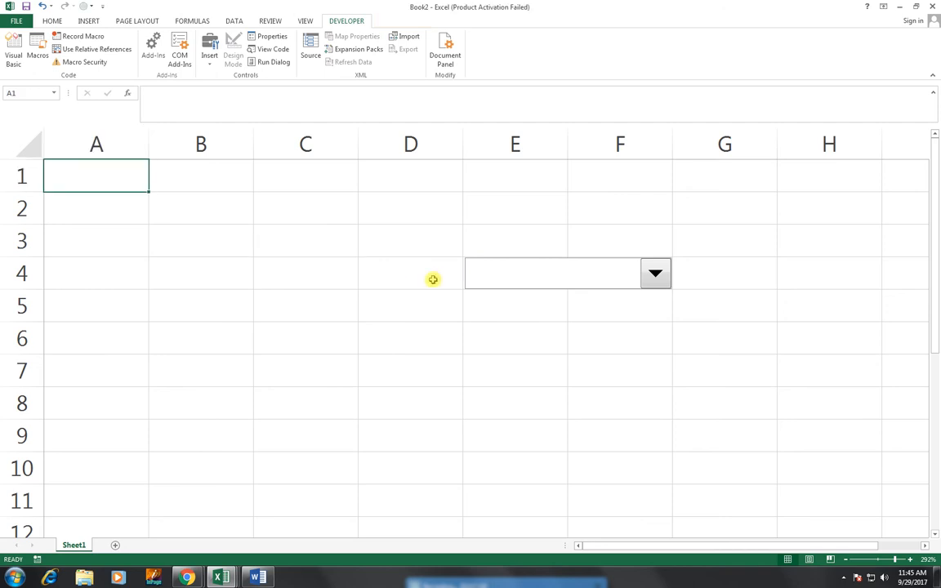
Duplicate the combo box at E4:F4 and place the copy over A4:B4
click(493, 291)
click(497, 286)
right_click(496, 283)
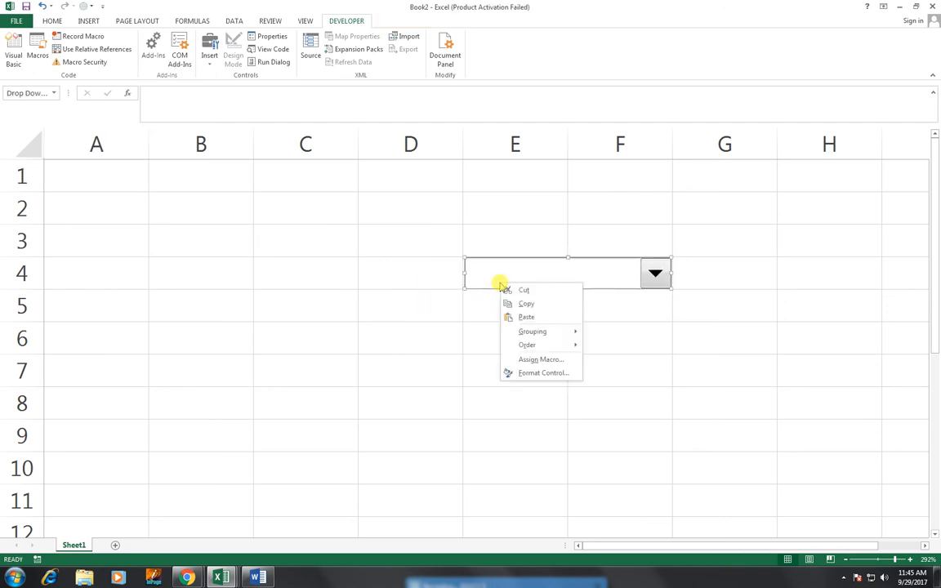
click(468, 291)
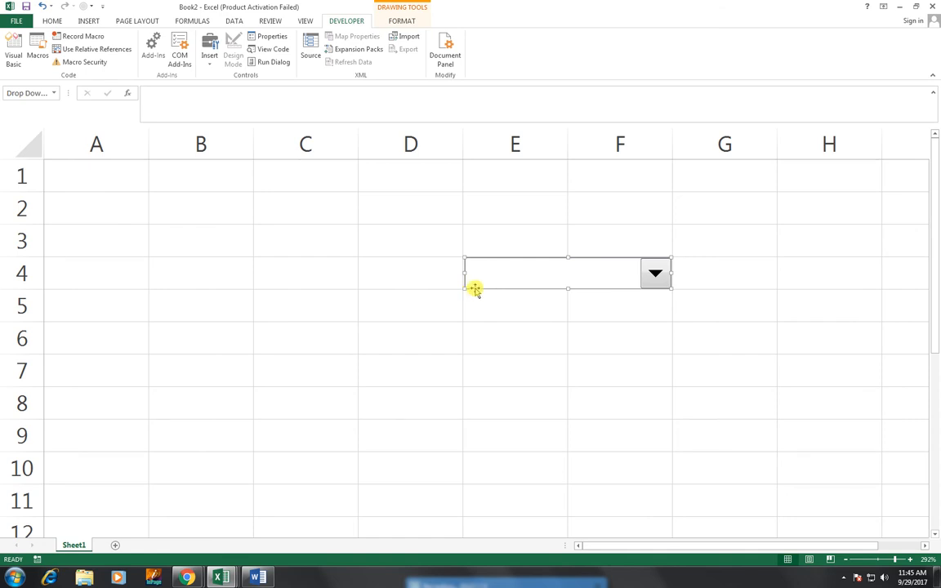
drag(474, 287, 55, 287)
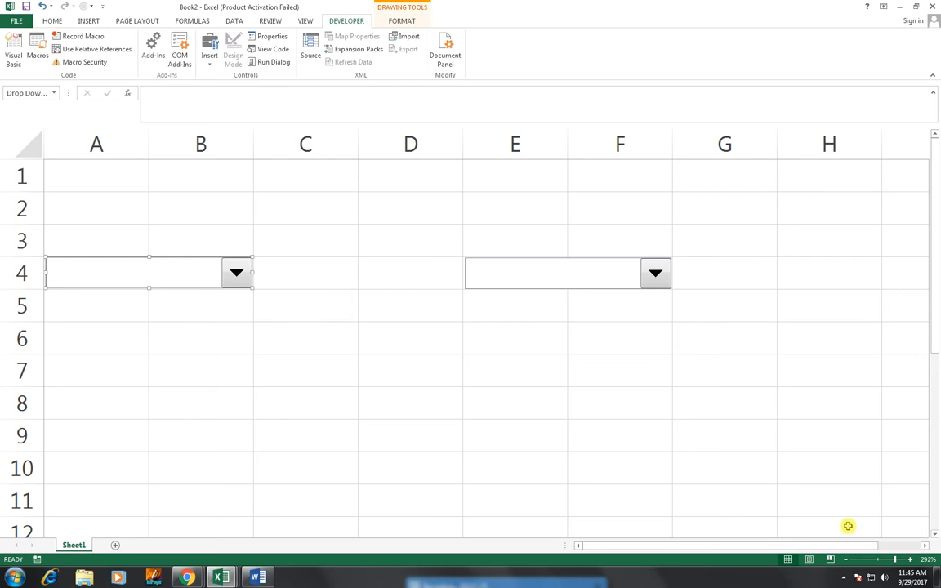
Enter JANAURY in cell P1 and fill it down through P11
click(897, 561)
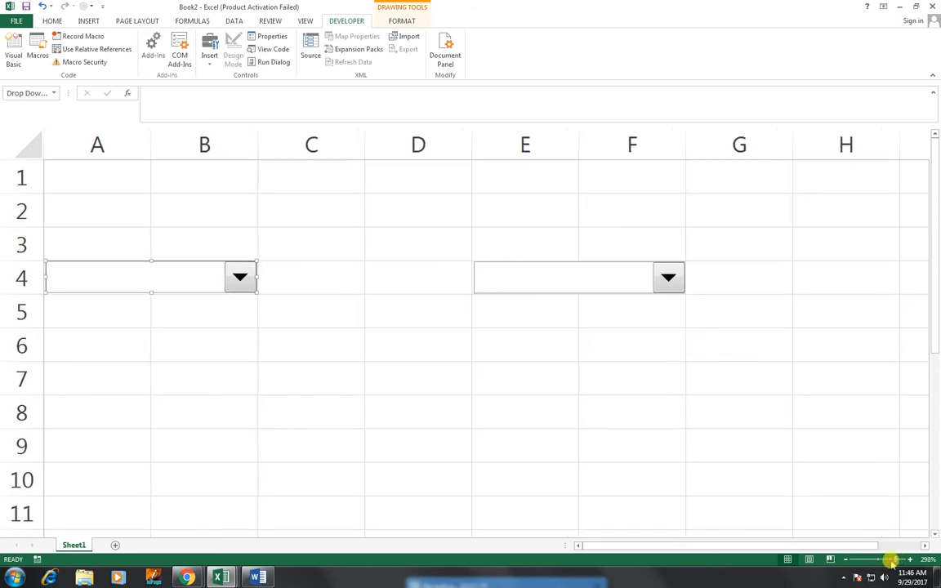
click(884, 561)
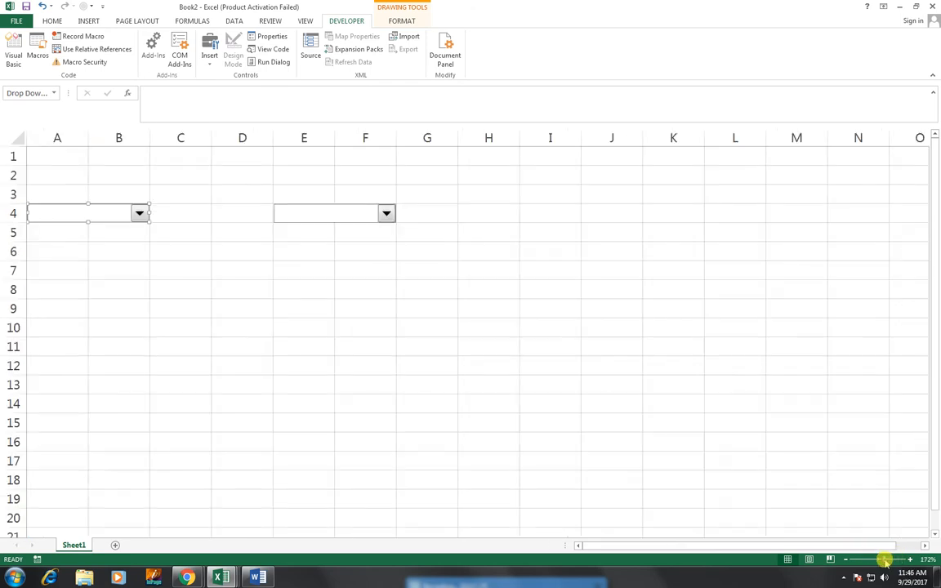
drag(841, 326, 935, 305)
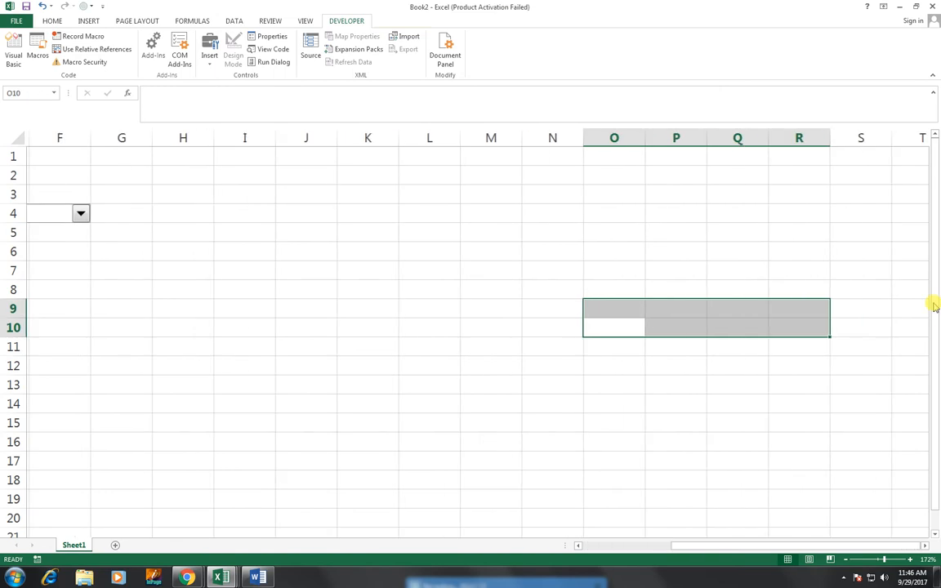
click(691, 159)
text(JAN)
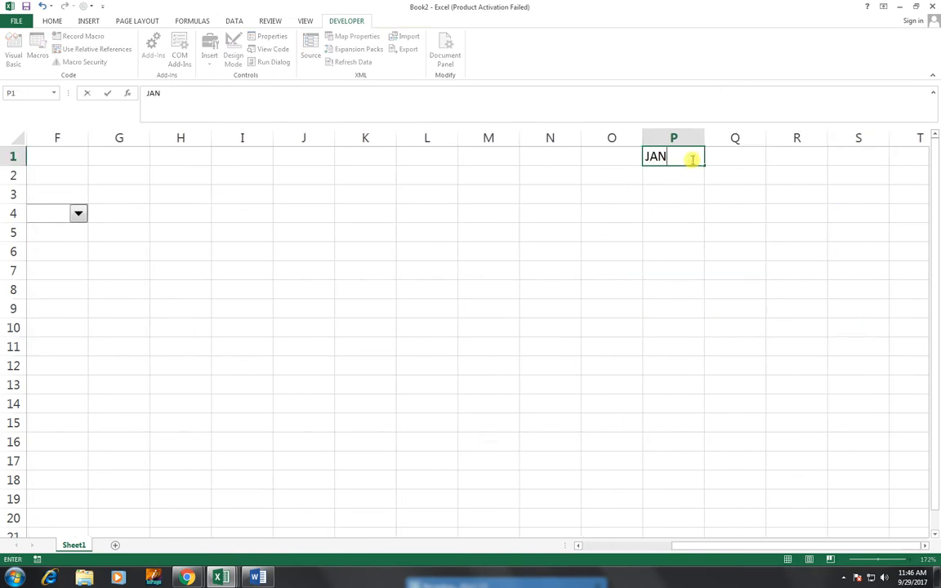
text(AURY)
key(Return)
click(699, 163)
drag(701, 166, 699, 353)
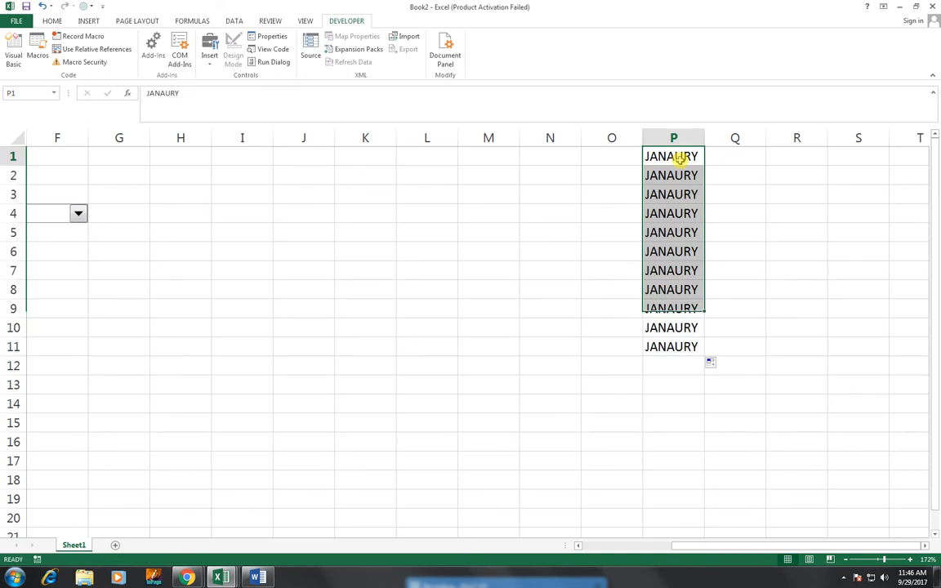
Correct the spelling in cell P1 to JANUARY
click(679, 160)
double_click(672, 156)
key(BackSpace)
click(675, 156)
text(A)
click(720, 189)
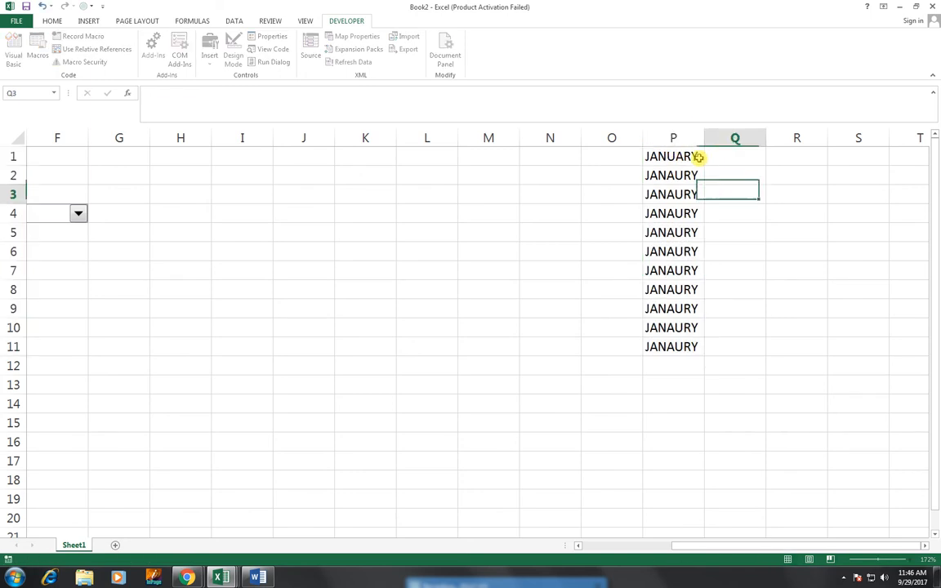
Fill the month names from P1 down through DECEMBER in P12 and widen column P to fit them
click(695, 156)
double_click(704, 165)
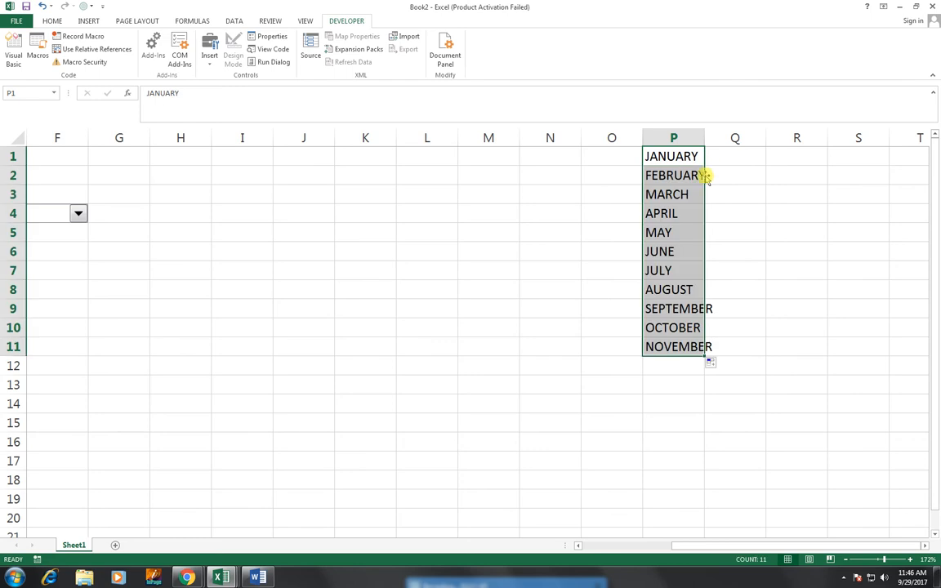
drag(704, 357, 704, 372)
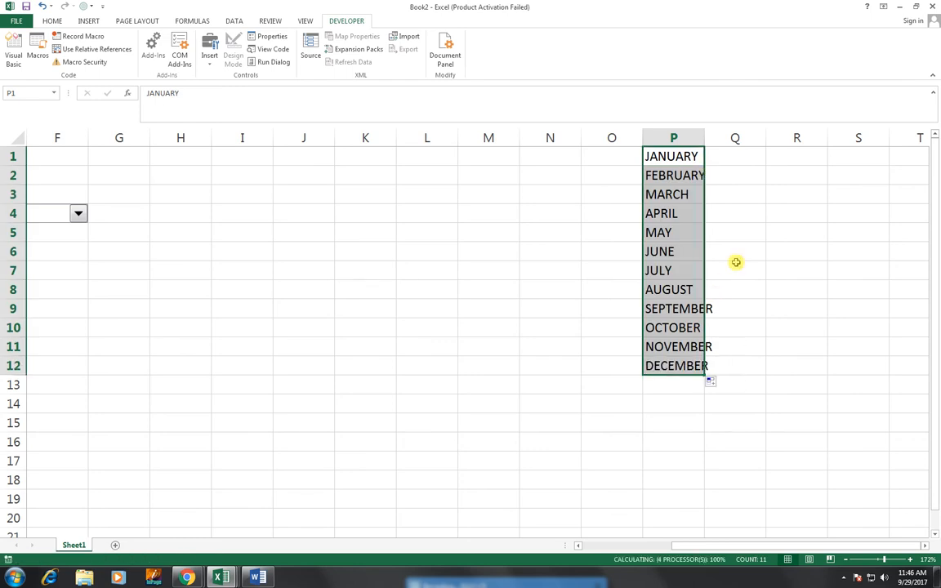
click(703, 138)
drag(703, 139, 718, 141)
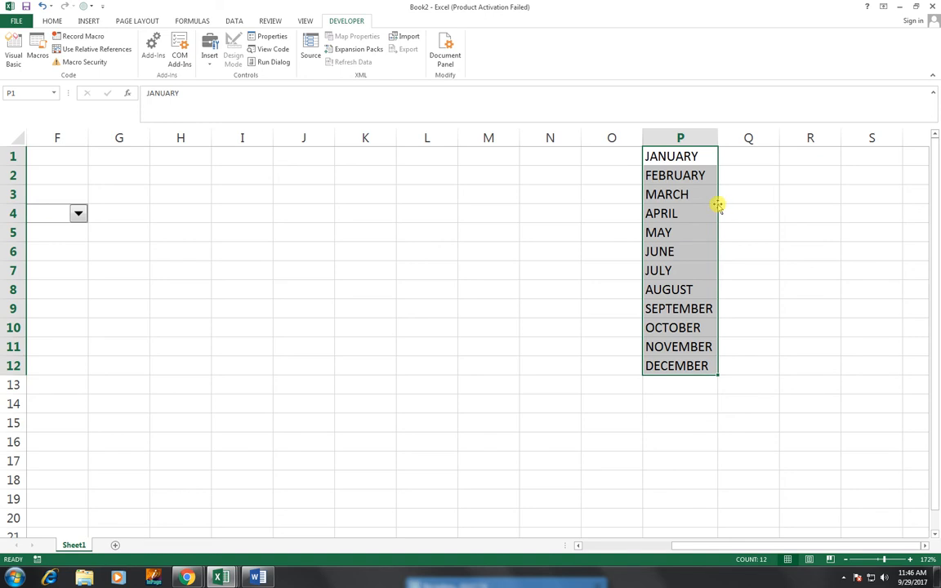
Enter 2000 in Q1 and the formula =Q1+1 in Q2, and fill the formula down through Q71
click(741, 159)
text(2000)
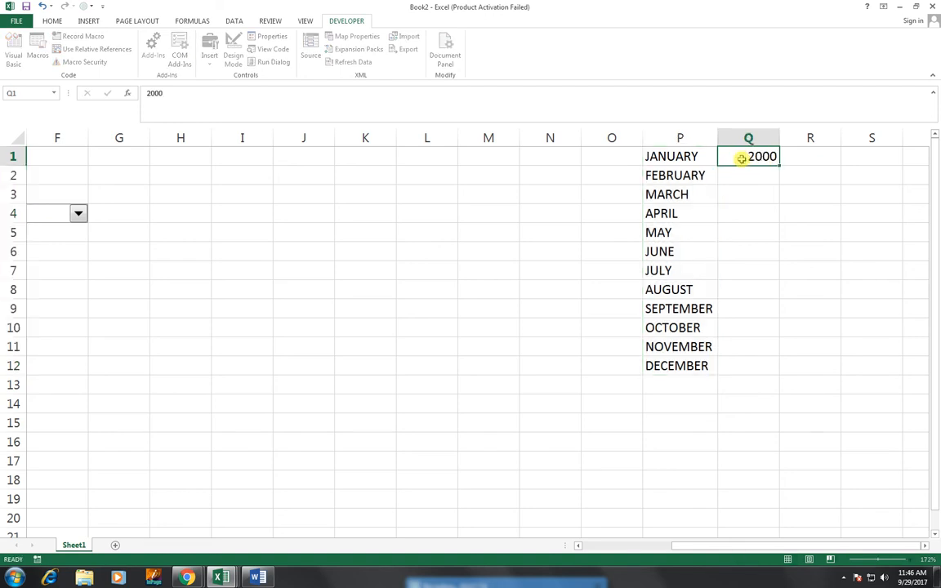
key(Down)
text(=)
click(741, 159)
text(+1)
key(Return)
click(776, 176)
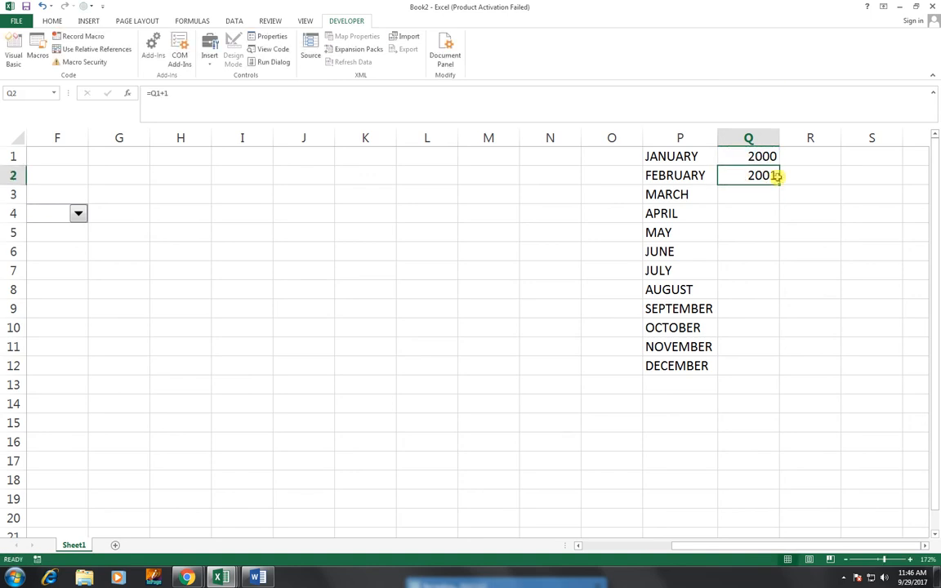
drag(779, 184, 683, 463)
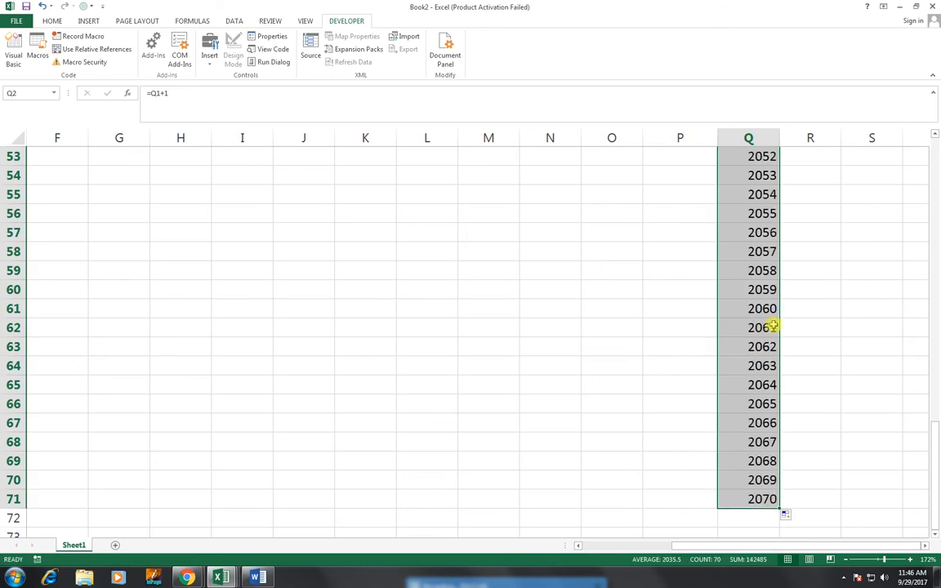
Clear the years after 2040, from Q42 down to Q71
scroll(773, 267, up, 3)
scroll(758, 232, up, 2)
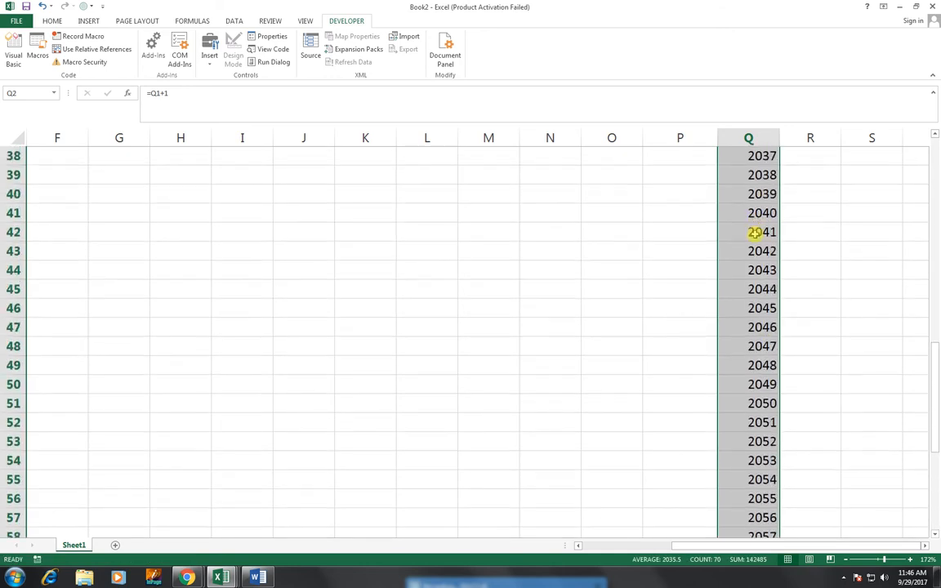
click(746, 233)
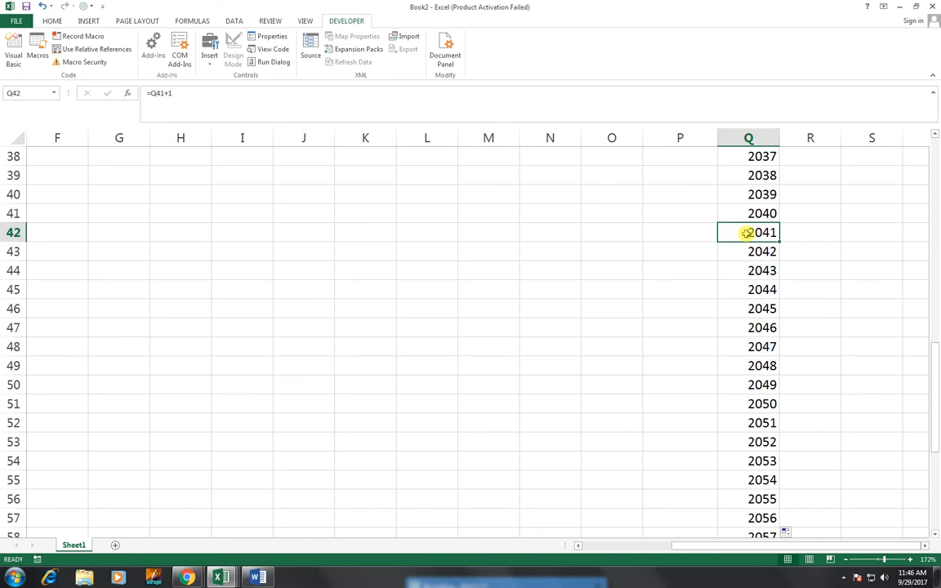
key(ctrl+shift+Down)
scroll(746, 234, up, 5)
key(Delete)
scroll(745, 234, up, 2)
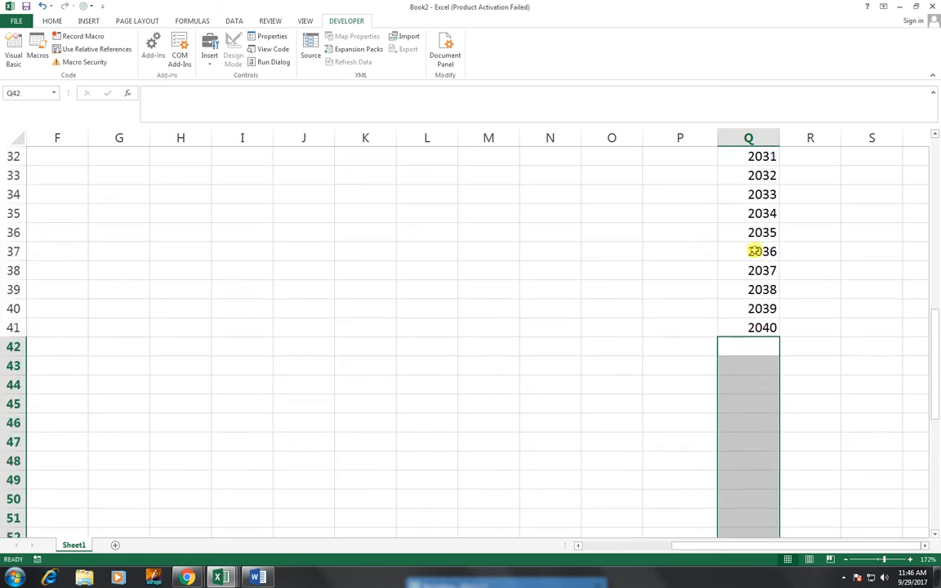
scroll(625, 292, up, 10)
scroll(590, 289, up, 1)
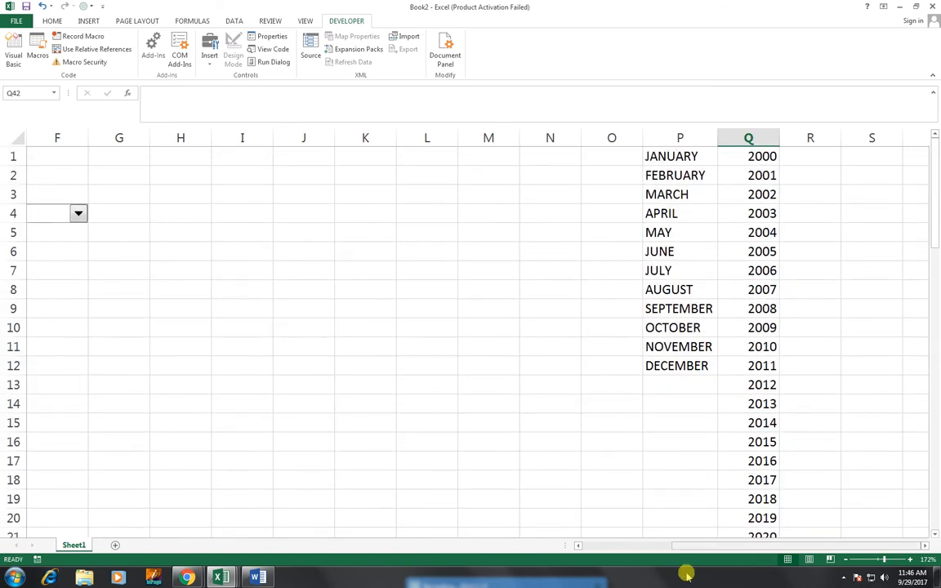
Set the input range of the combo box over A4:B4 to $P:$P and its cell link to $A$1
drag(679, 546, 584, 545)
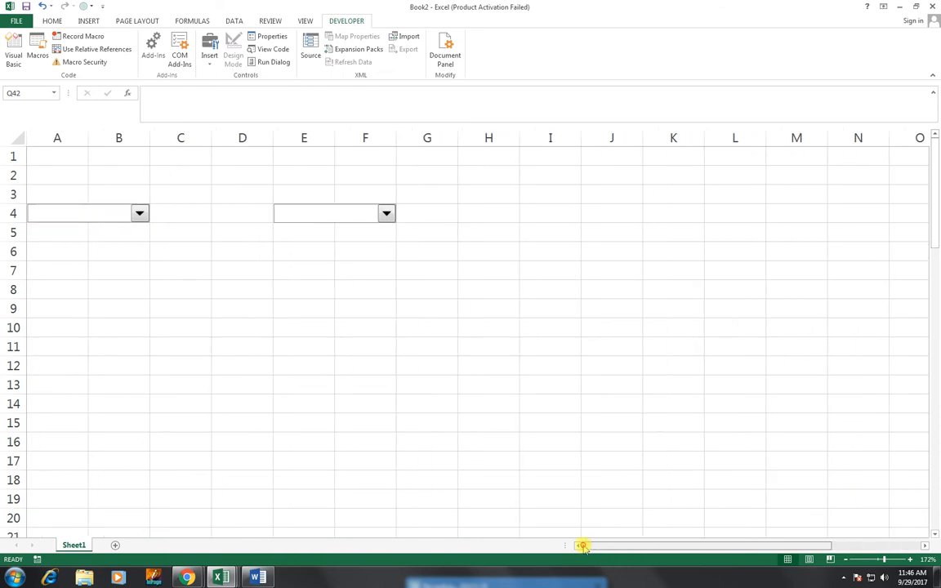
right_click(140, 215)
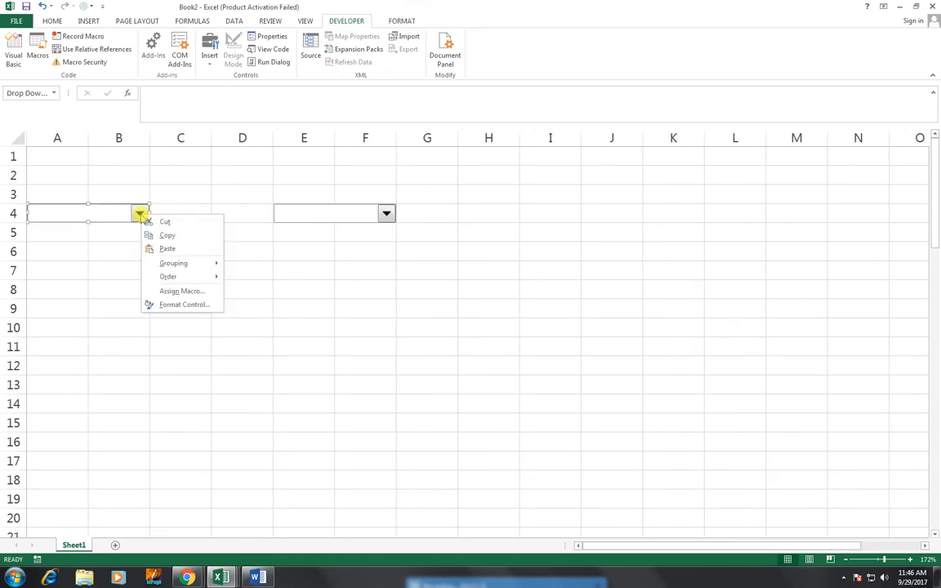
click(187, 305)
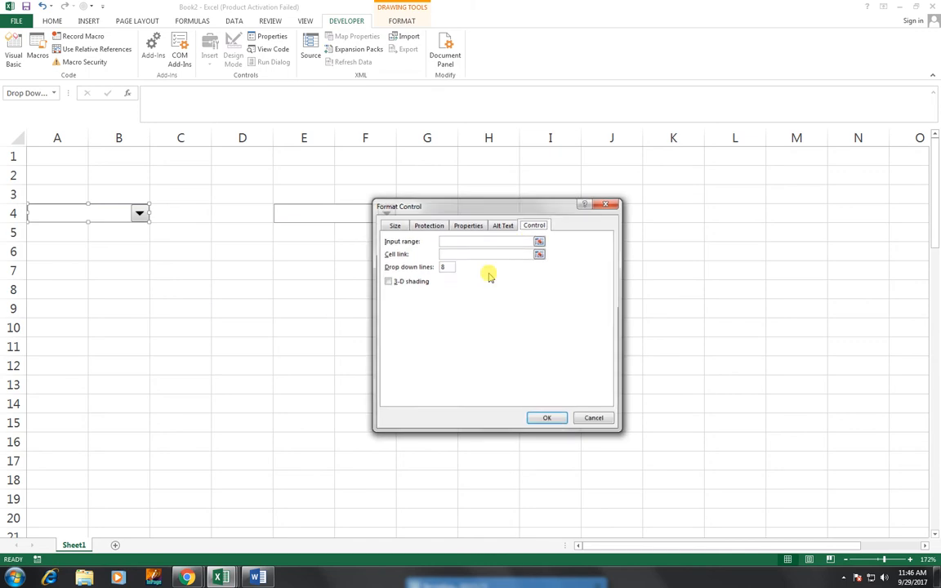
click(447, 242)
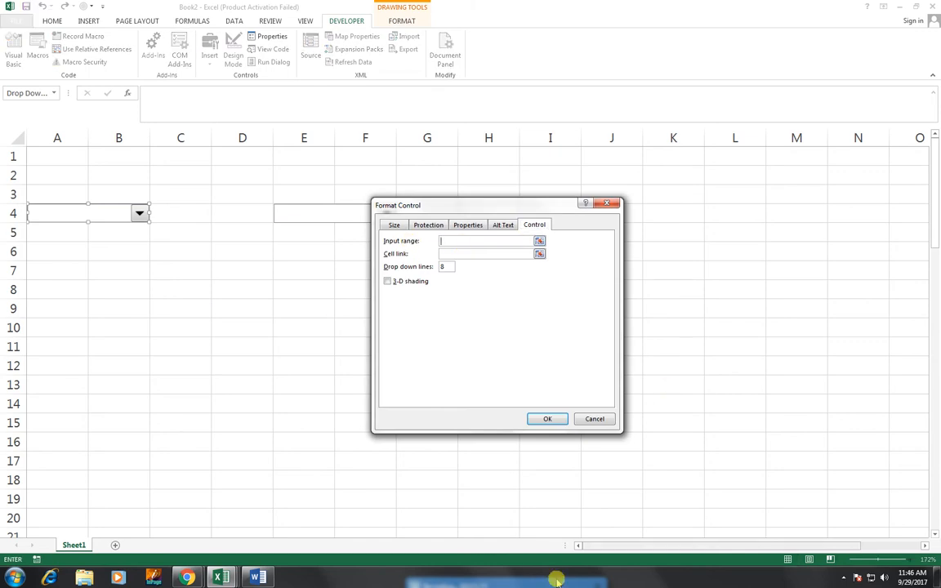
drag(599, 549, 647, 544)
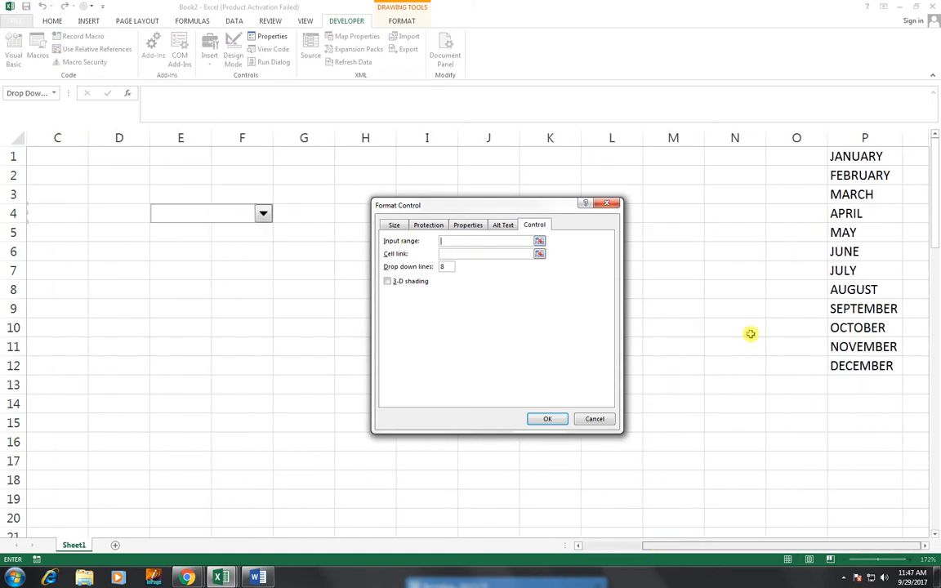
click(797, 139)
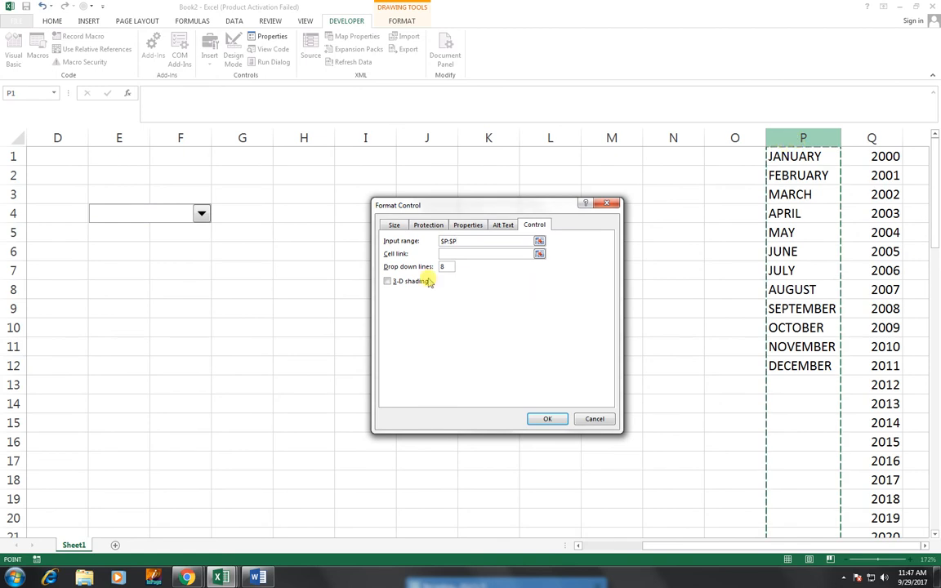
click(445, 254)
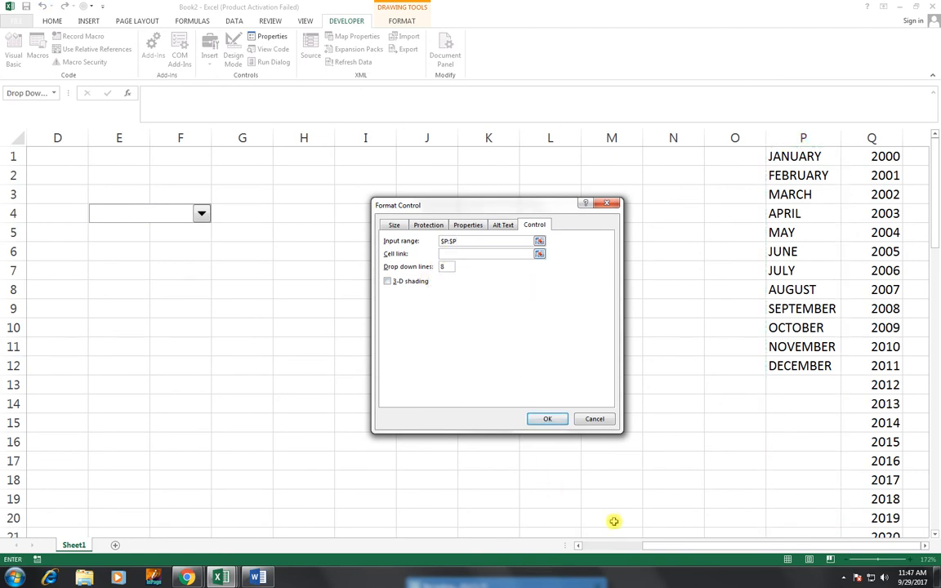
drag(643, 546, 576, 546)
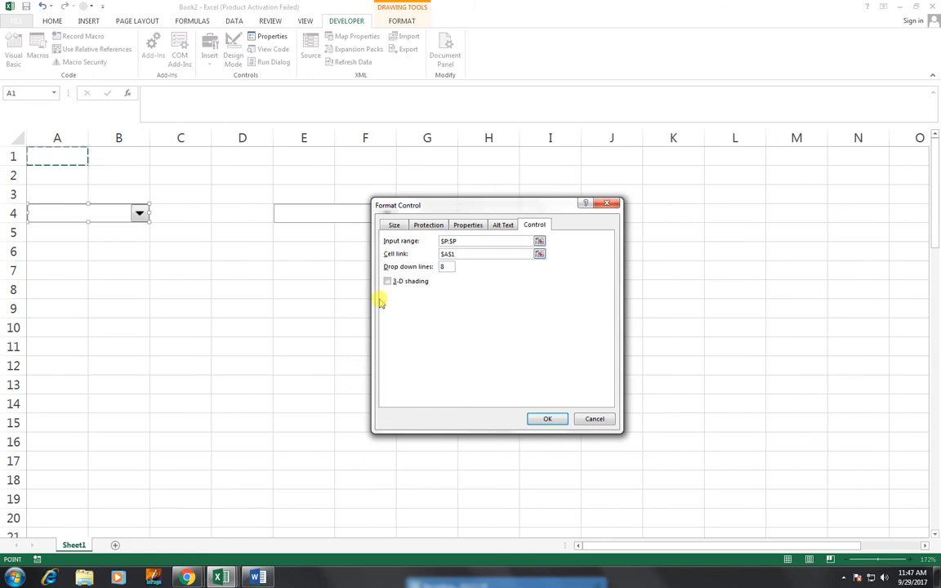
click(544, 418)
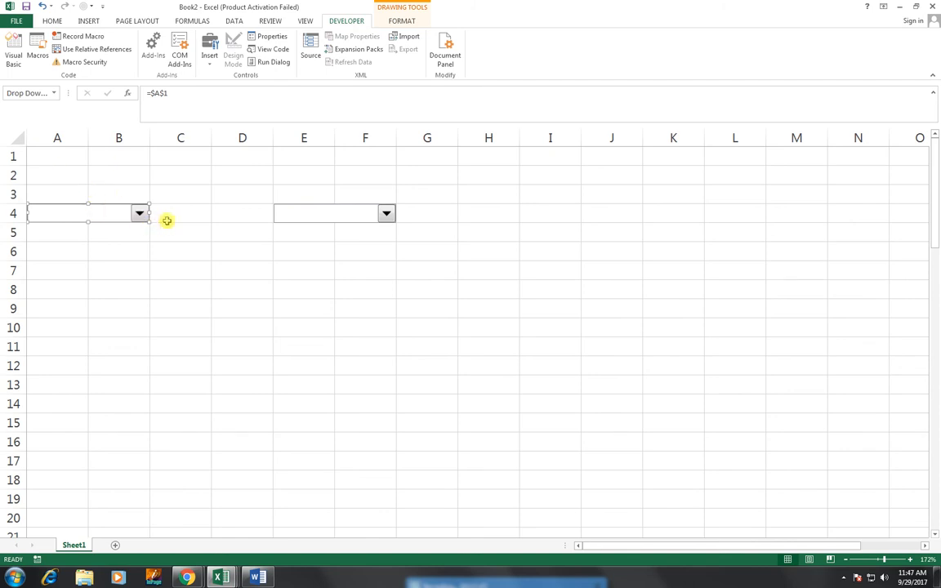
Set the input range of the combo box over E4:F4 to $Q:$Q and its cell link to $A$2
right_click(318, 211)
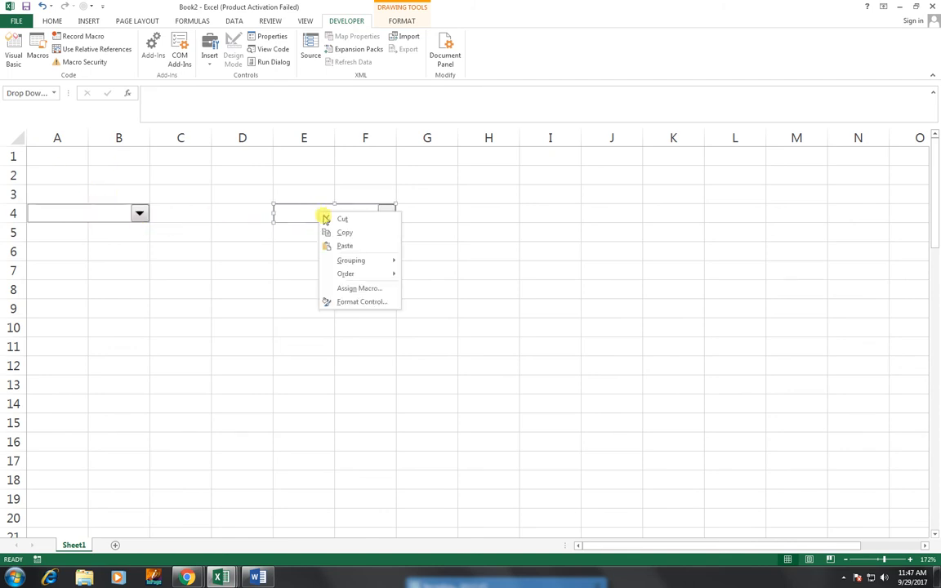
click(335, 299)
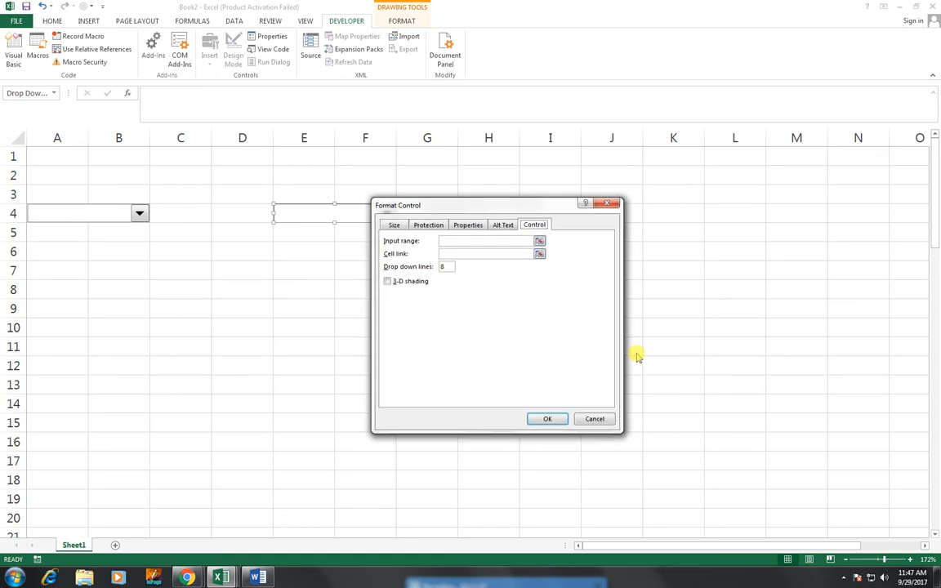
click(444, 241)
drag(633, 545, 727, 542)
click(898, 133)
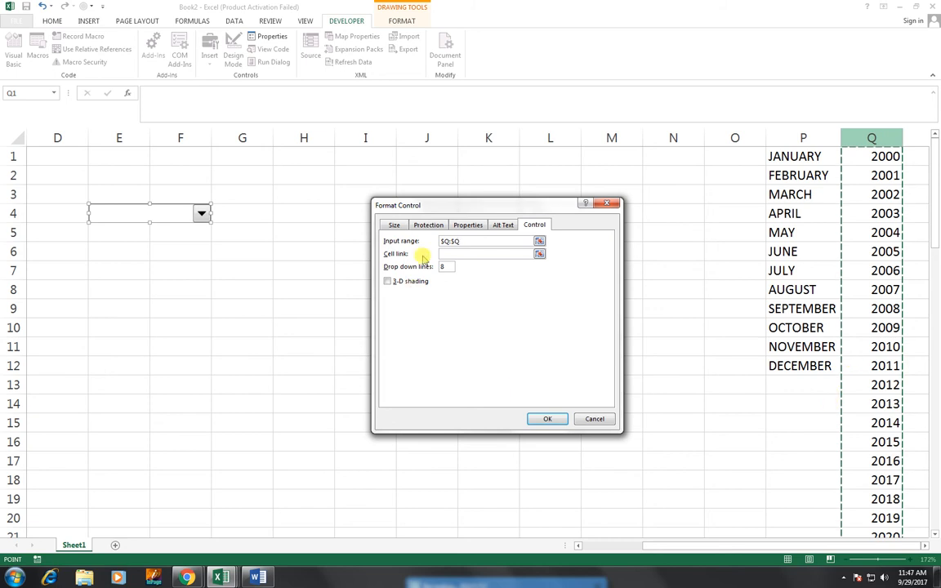
click(442, 254)
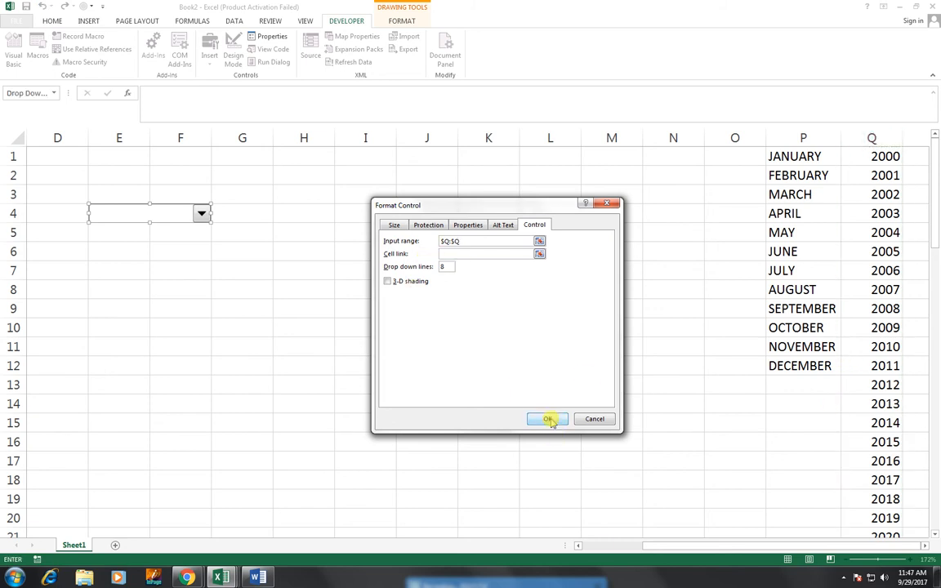
drag(668, 545, 604, 549)
click(44, 174)
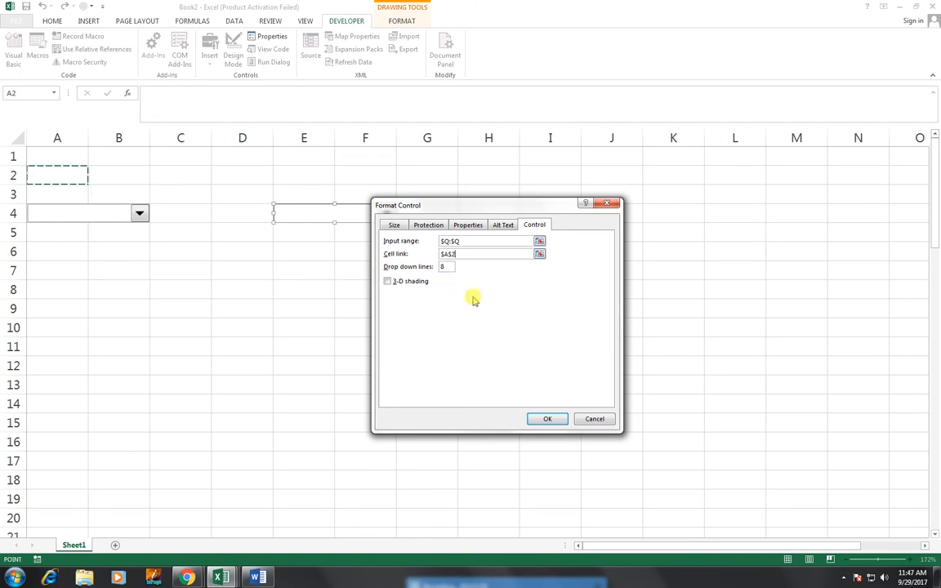
click(545, 418)
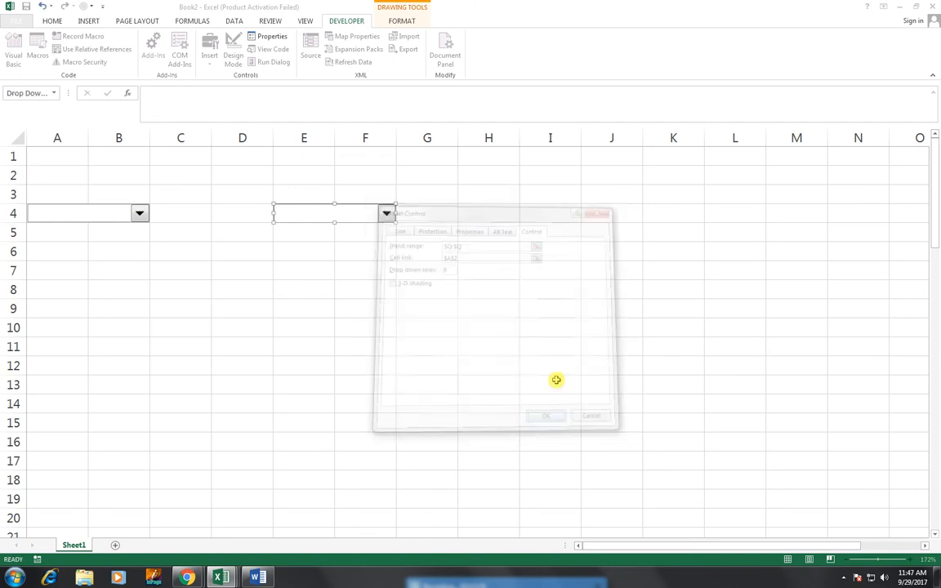
Enter the formula =INDEX(P:P,A1) in cell B1
click(127, 155)
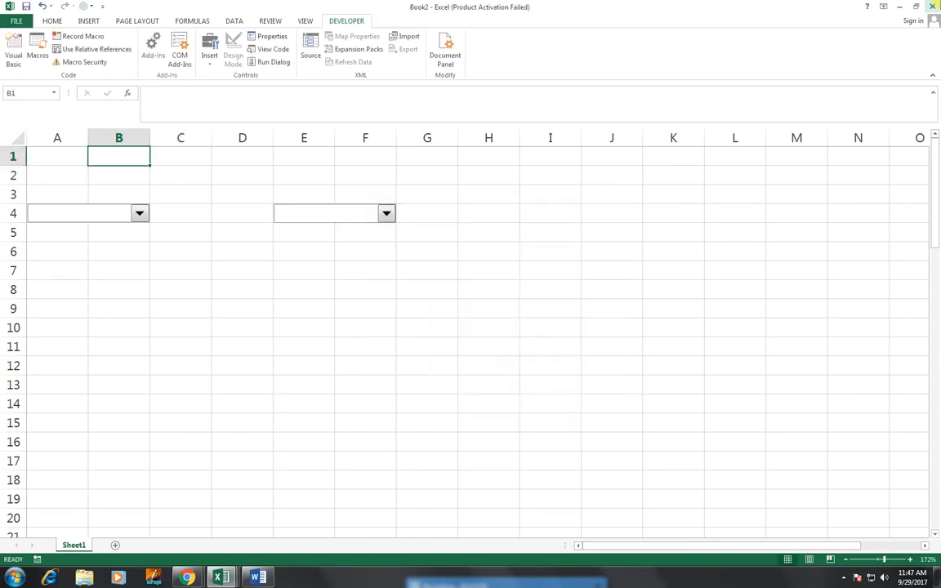
text(=INDEX()
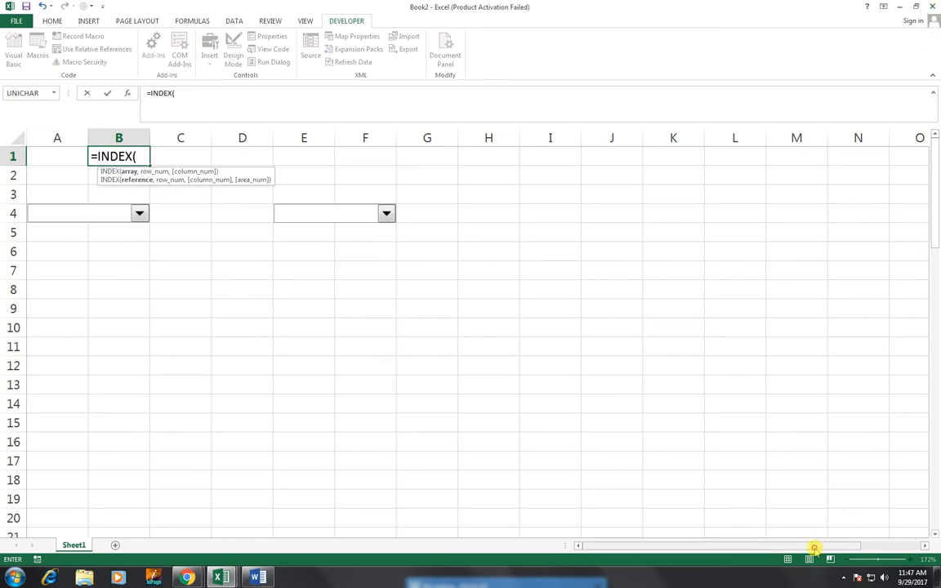
drag(815, 548, 850, 550)
click(850, 140)
text(,)
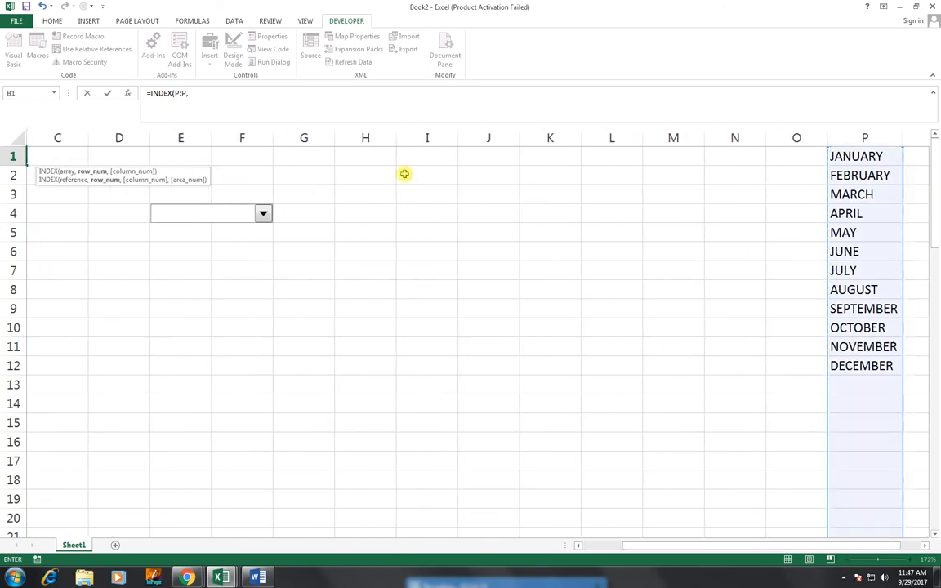
drag(698, 549, 633, 554)
click(51, 156)
text())
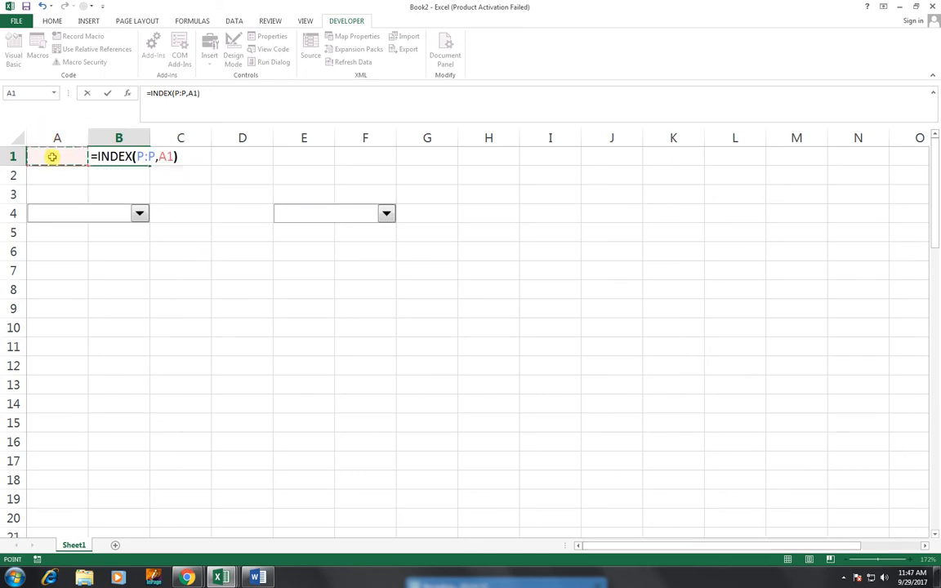
key(Return)
key(Up)
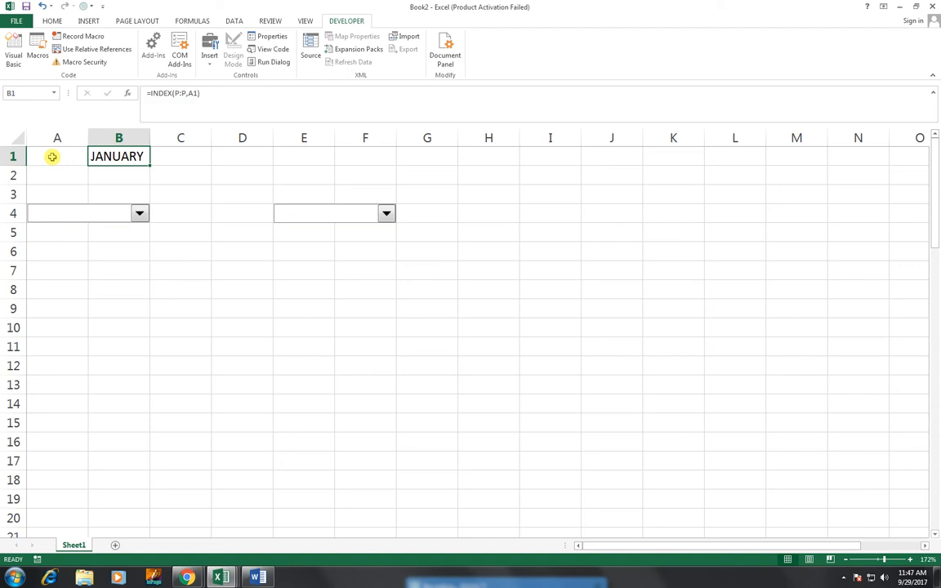
Enter the formula =INDEX(Q:Q,A2) in cell B2
key(Down)
text(=INDEX)
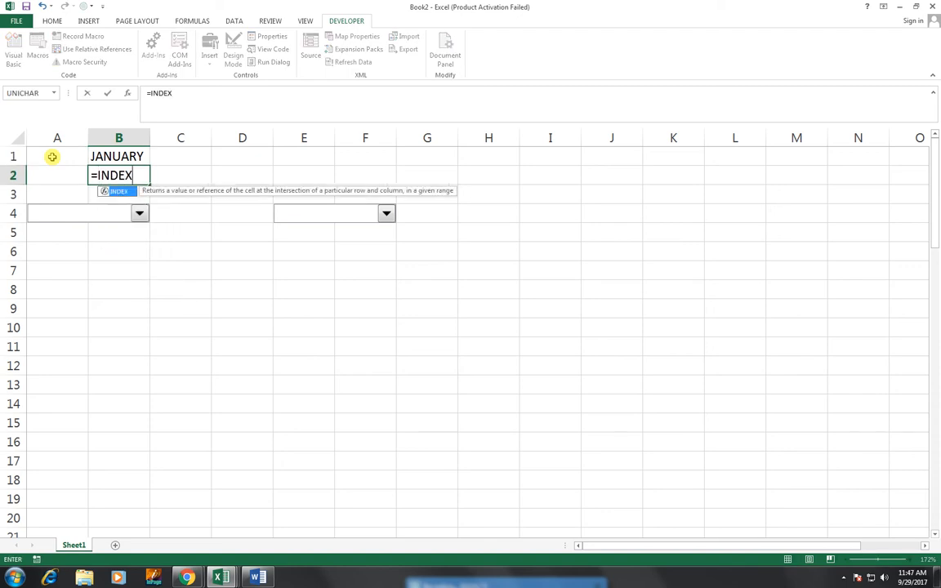
text(()
key(Left)
key(Right)
key(Right)
key(Right)
key(Right)
key(Right)
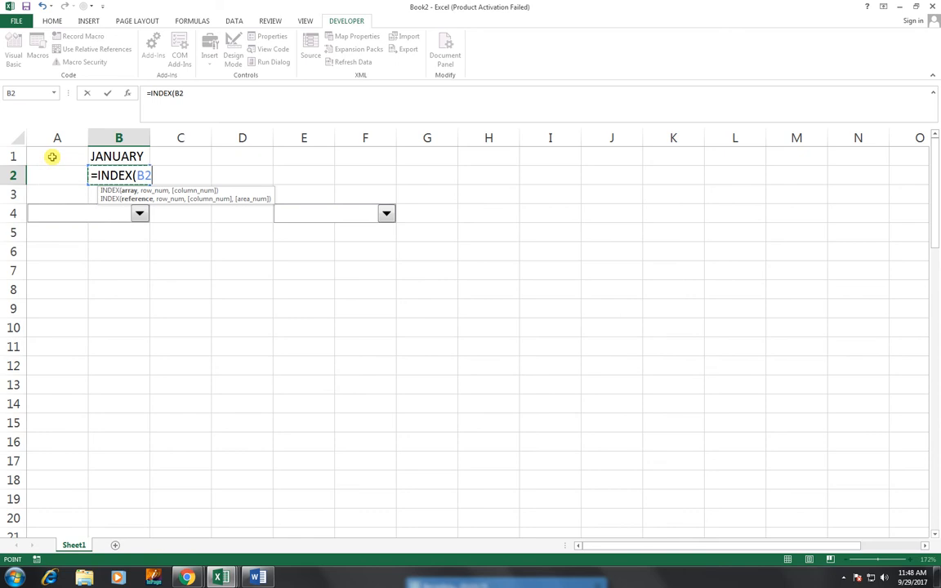
key(Right)
key(Right)
key(Right)
key(Right)
key(Right)
key(Right)
key(Right)
key(Right)
key(Right)
key(Right)
key(Right)
key(Right)
key(Right)
key(Right)
key(Right)
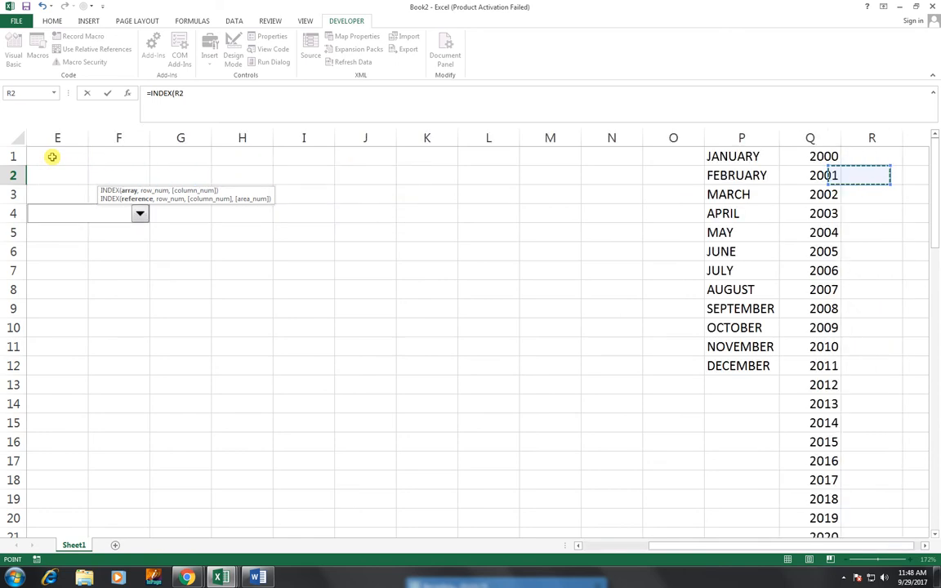
key(Up)
key(Left)
key(Left)
key(Left)
key(Left)
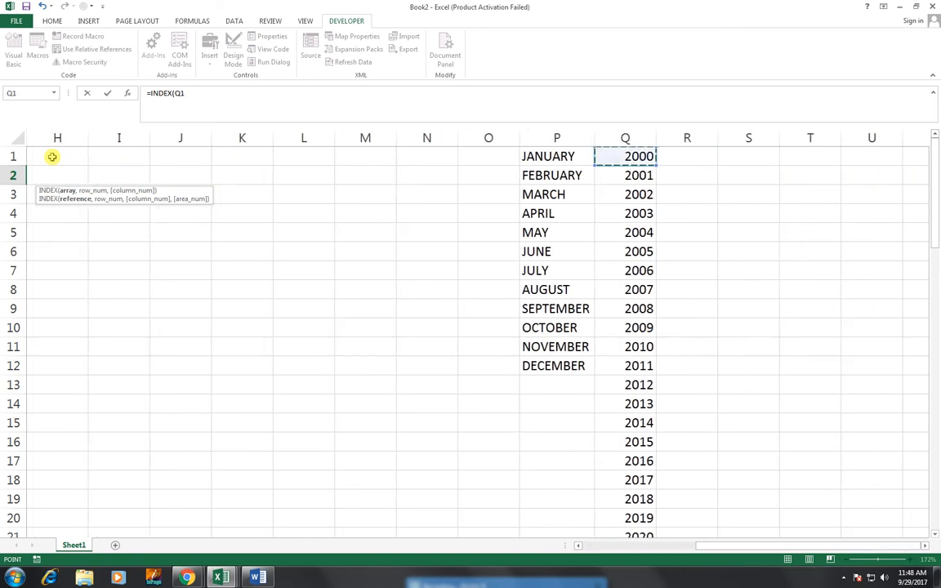
key(ctrl+shift+Down)
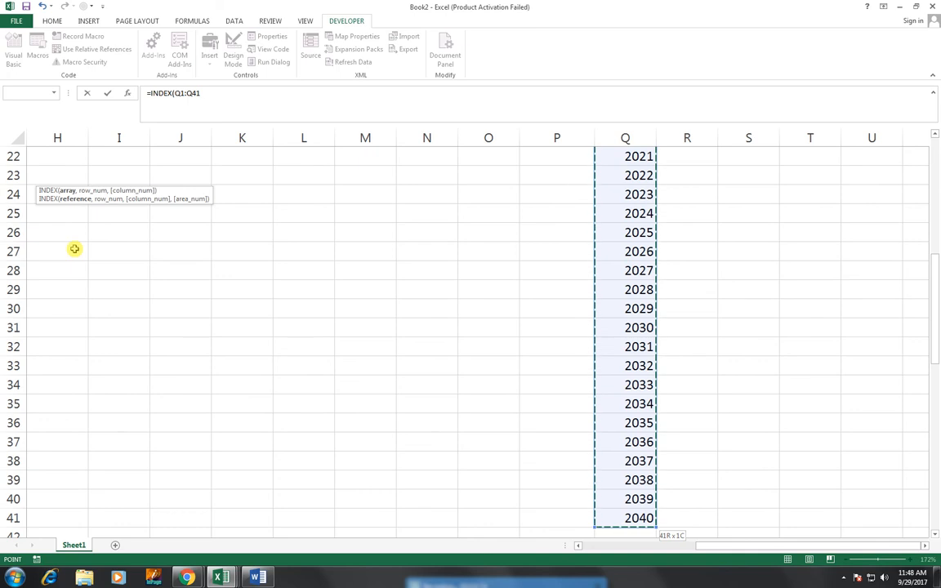
key(ctrl+space)
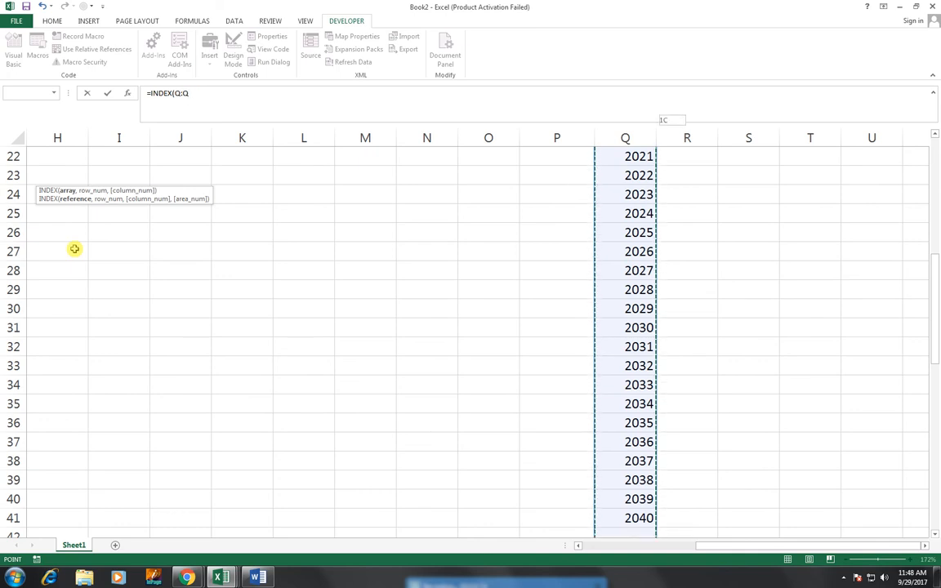
text(,)
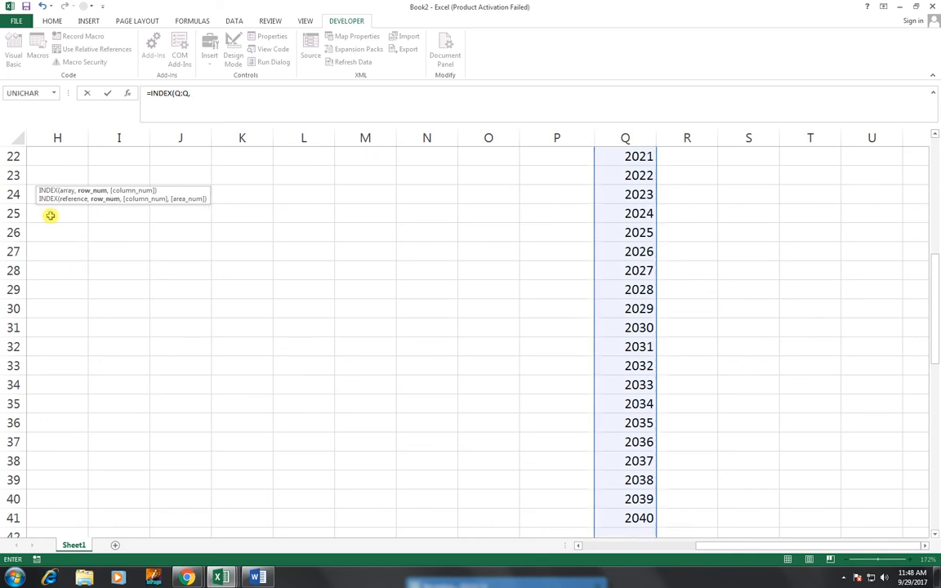
drag(759, 549, 594, 541)
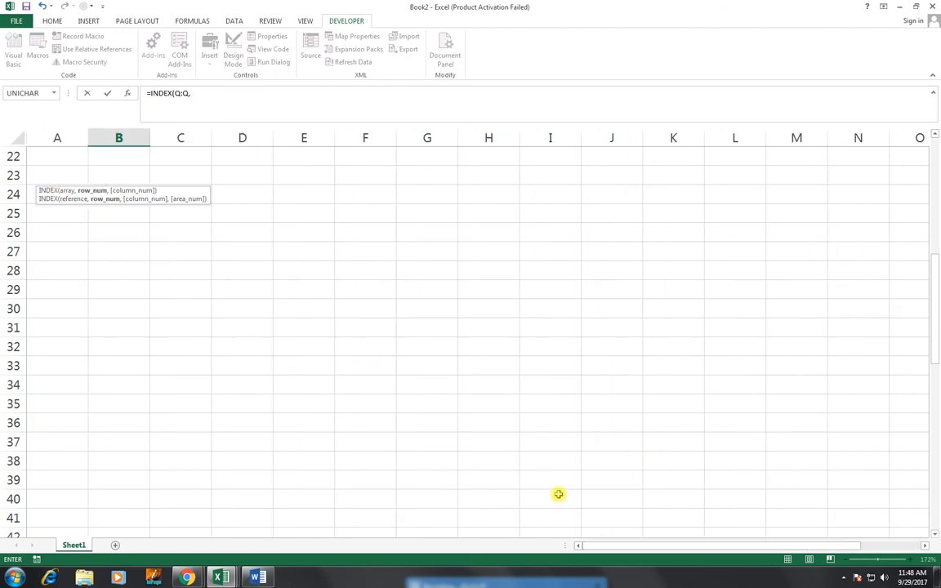
scroll(246, 347, up, 7)
scroll(248, 347, up, 1)
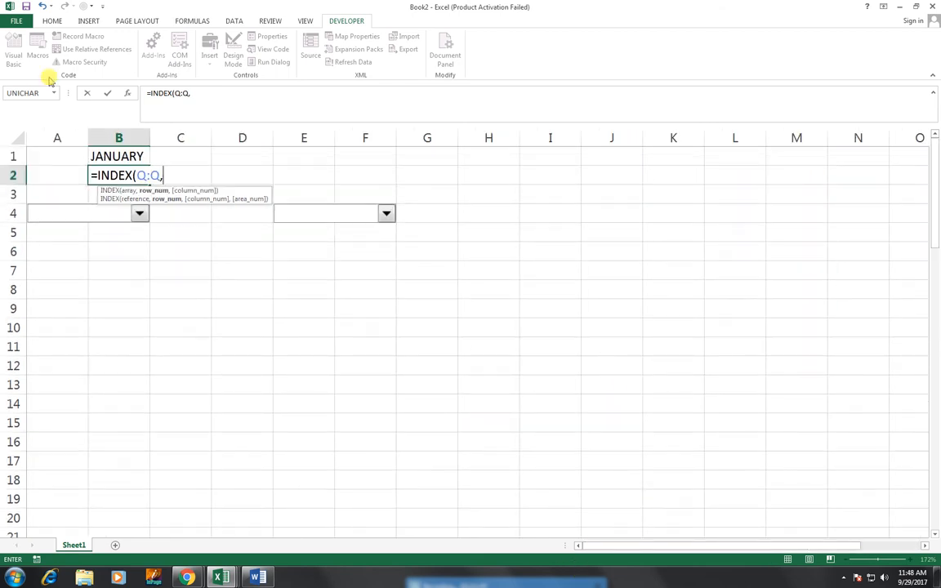
click(61, 179)
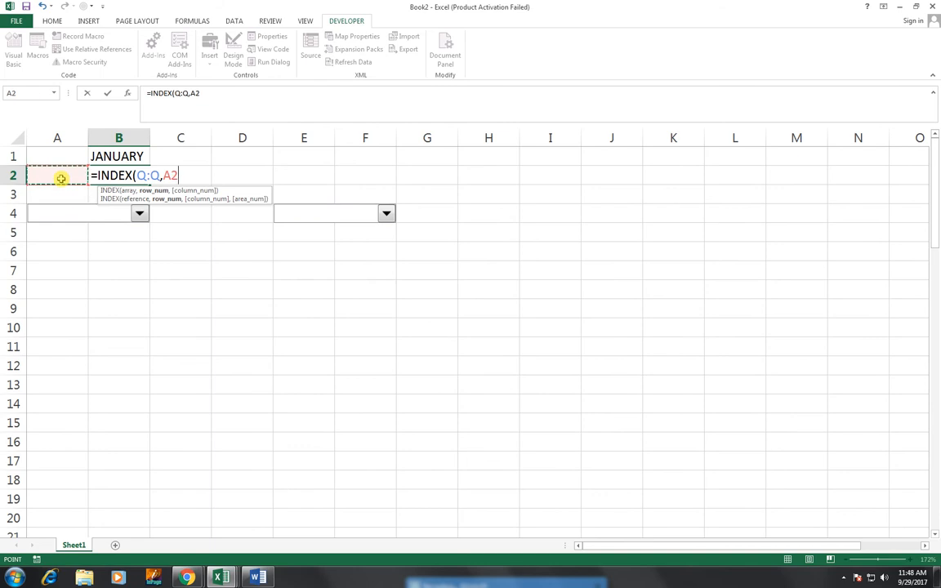
text())
key(Return)
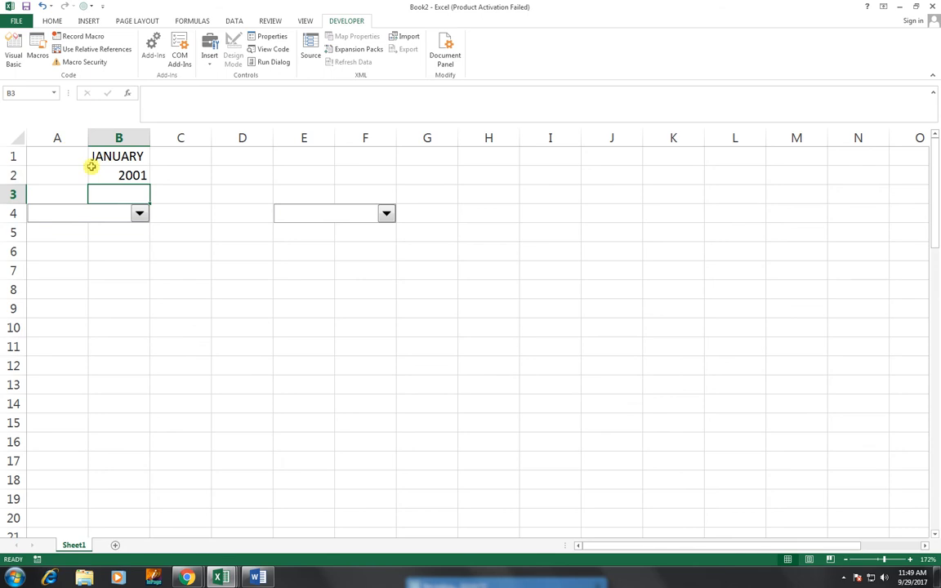
Test the month combo box by choosing JANUARY, FEBRUARY and APRIL in turn
click(138, 214)
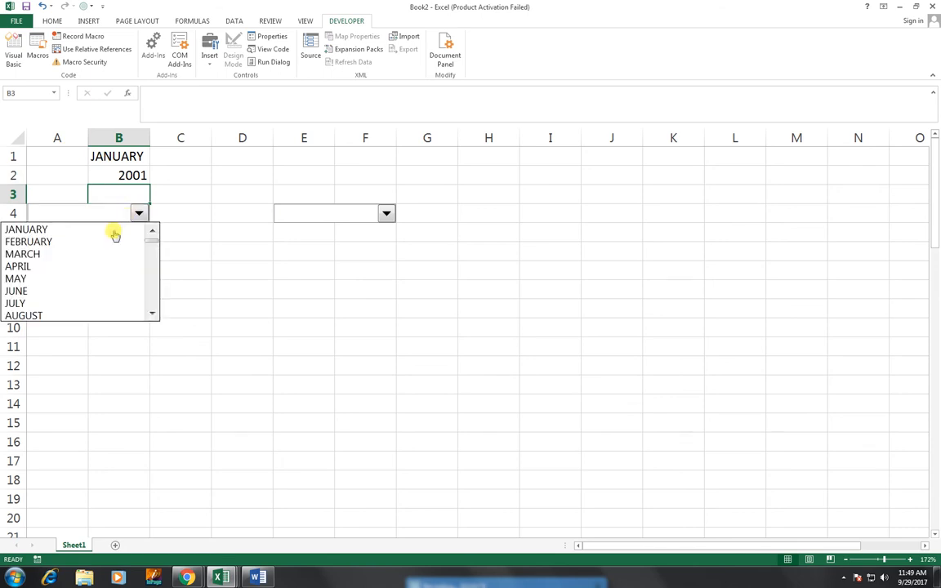
click(113, 231)
click(137, 214)
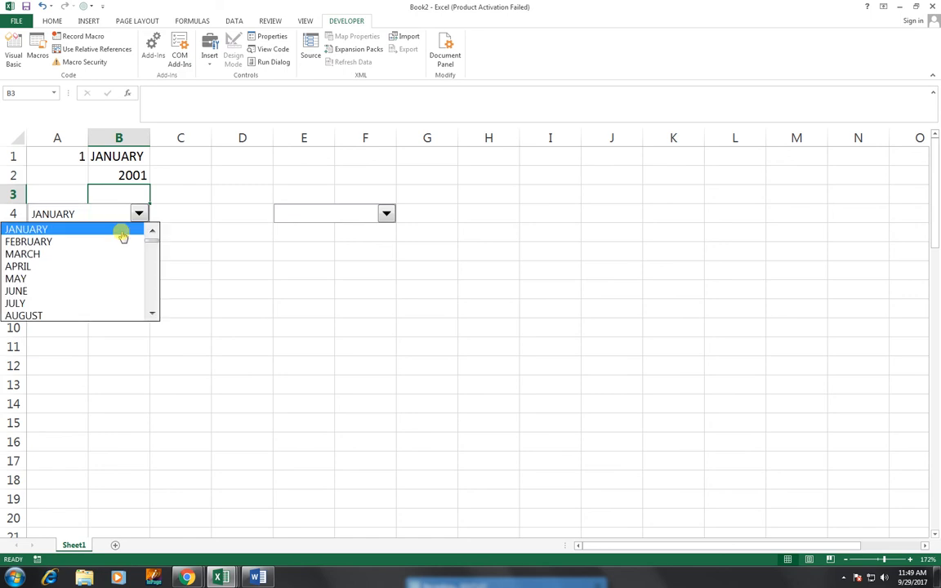
click(116, 246)
click(134, 214)
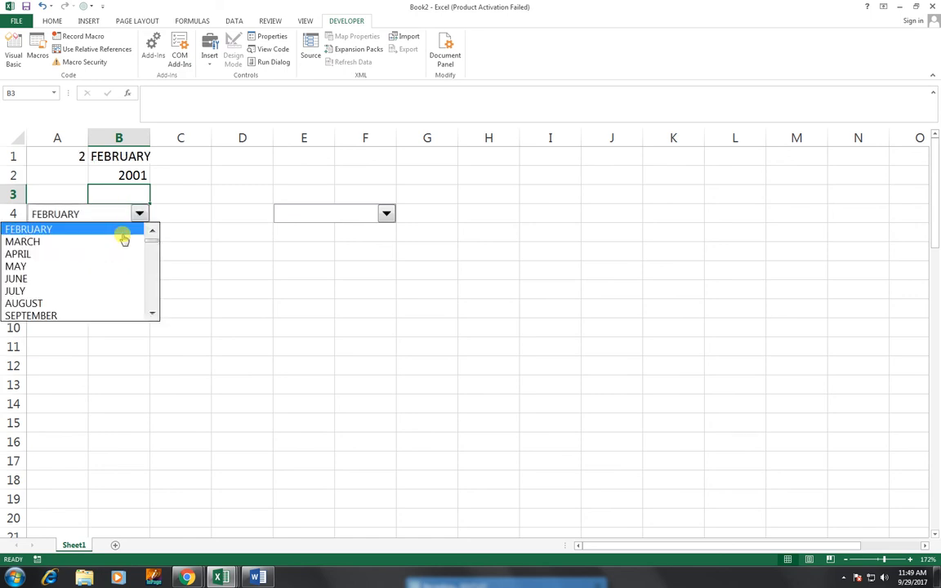
click(109, 254)
click(139, 215)
click(110, 278)
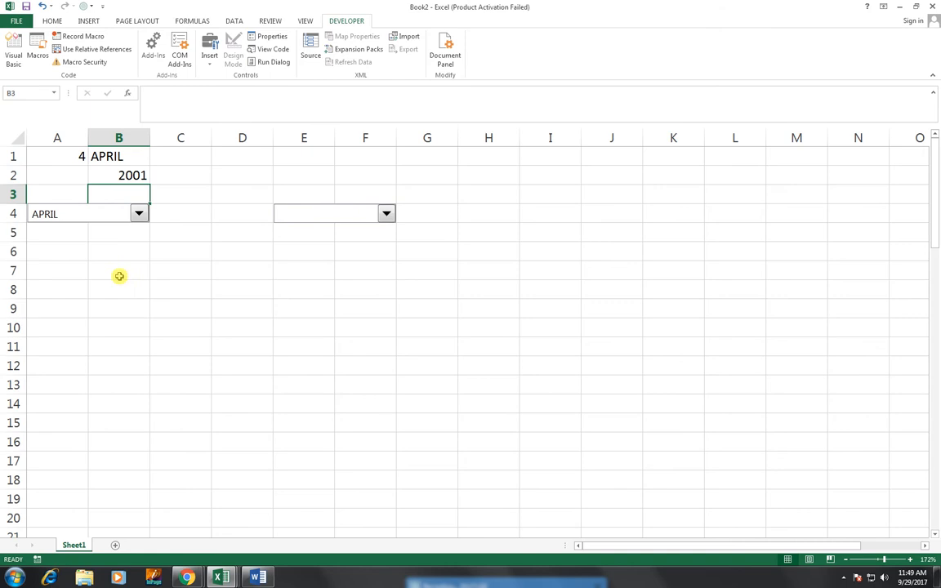
Test the year combo box over E4:F4 by choosing 2002 and 2008 in turn
click(388, 214)
click(359, 256)
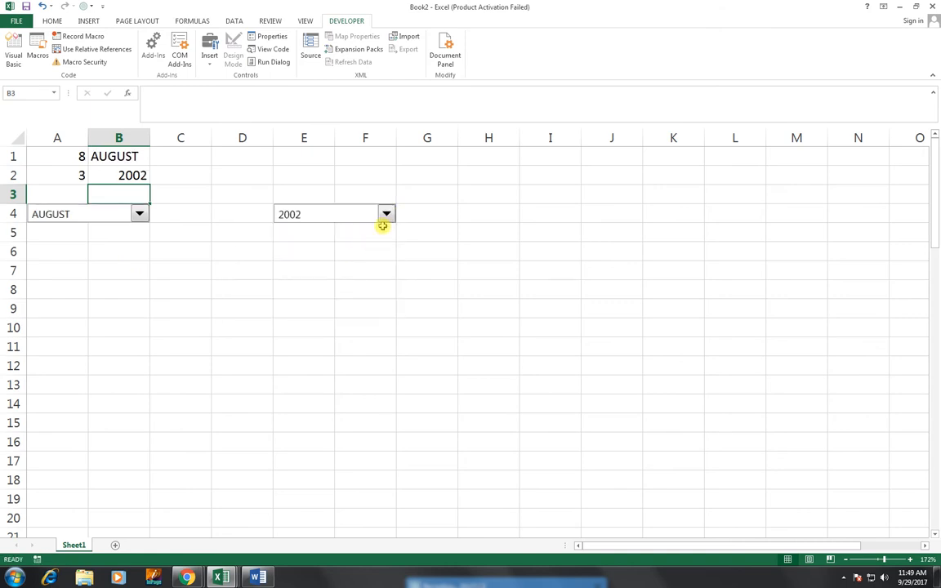
click(382, 226)
click(386, 215)
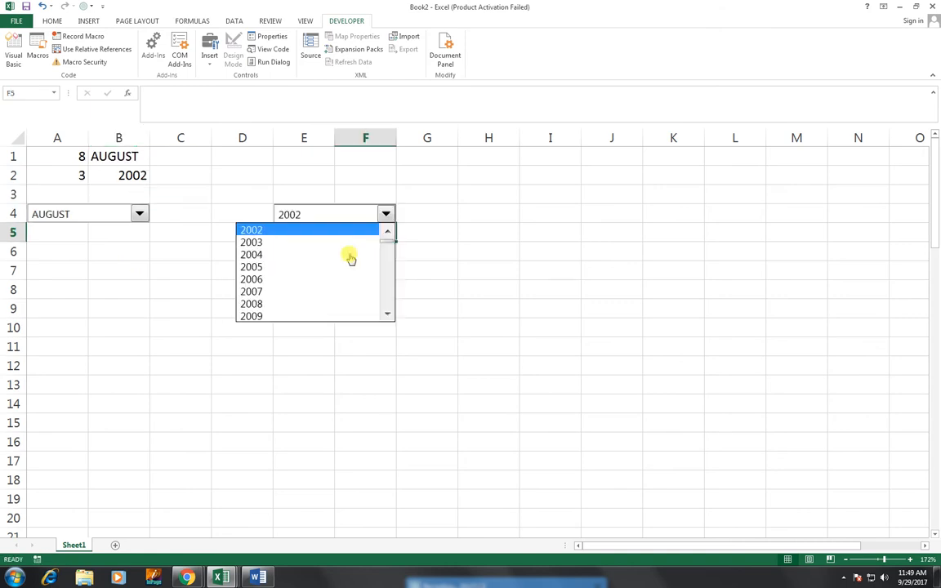
click(321, 305)
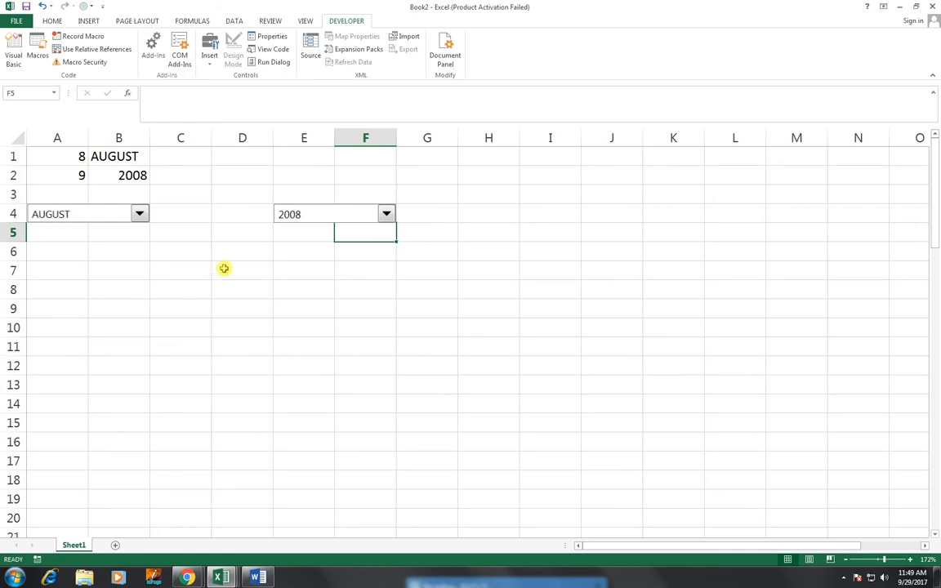
Enter SUN in cell A7 and autofill the weekday names across to SAT in G7
click(74, 253)
click(61, 265)
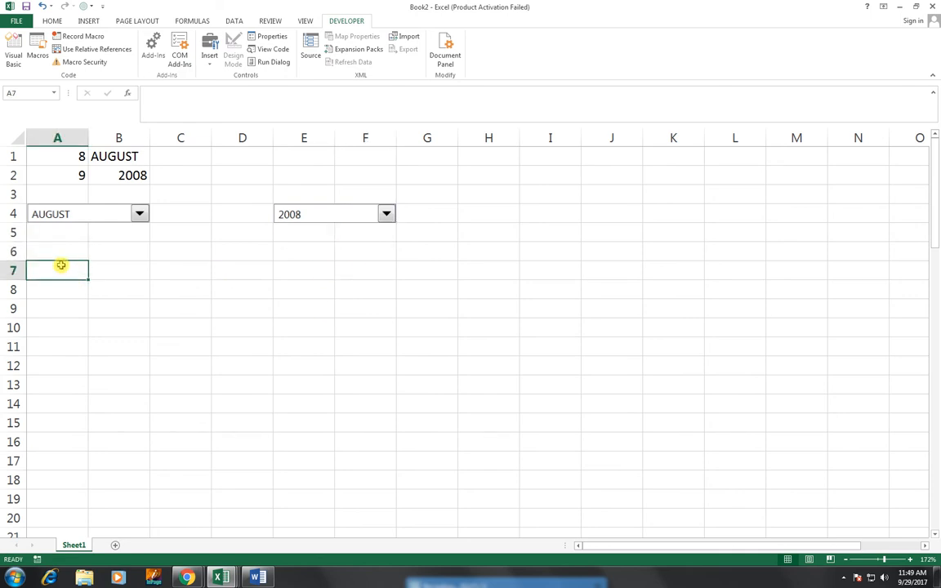
text(SUN)
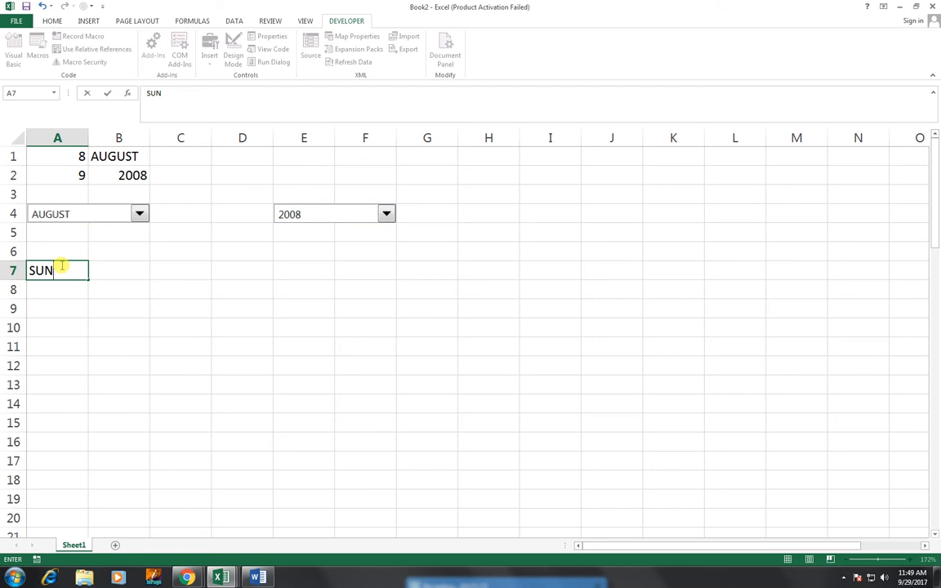
key(Tab)
click(63, 263)
drag(87, 279, 430, 275)
Merge and center cells A6:G6 above the weekday headings
drag(40, 245, 413, 247)
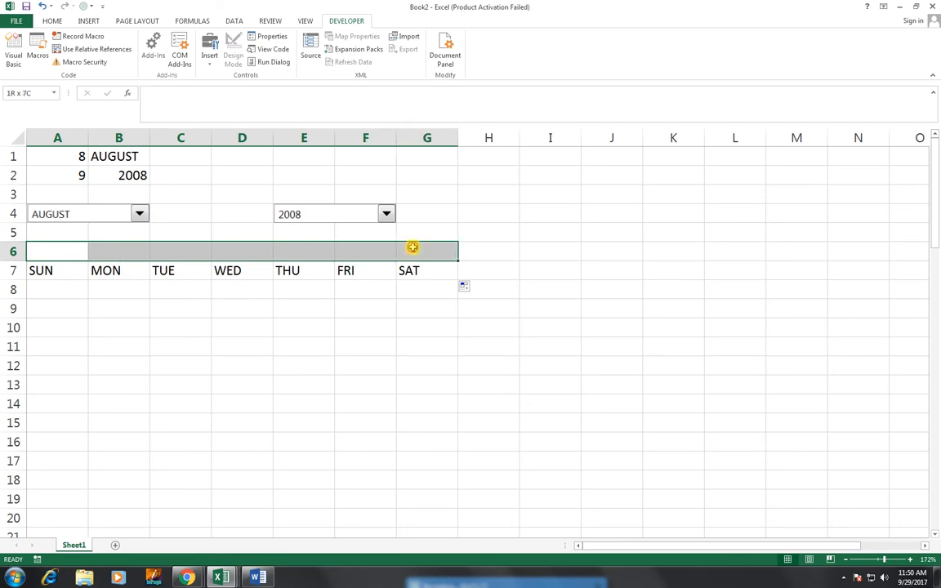
click(52, 20)
click(314, 58)
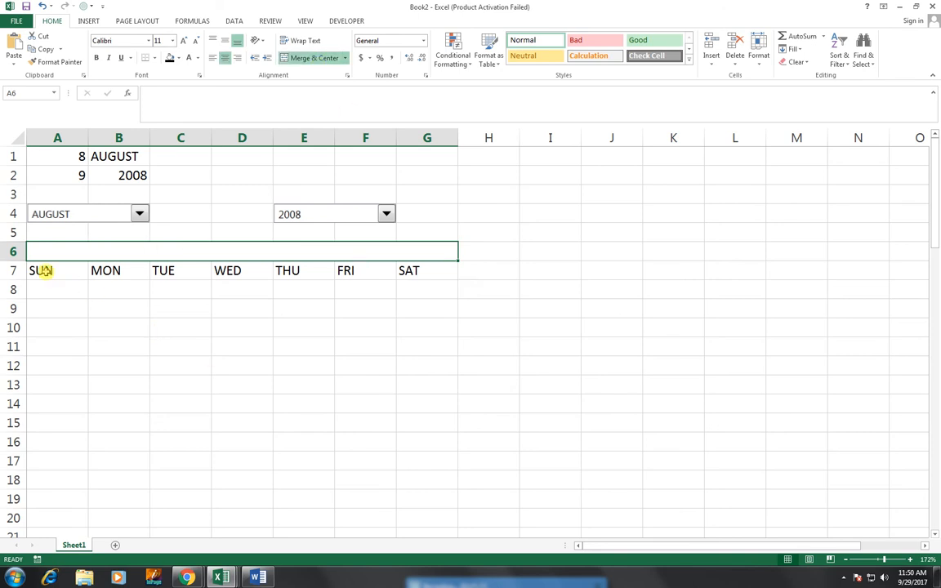
Center the cells A7:G12 and apply the Calculation cell style to them
drag(50, 271, 419, 364)
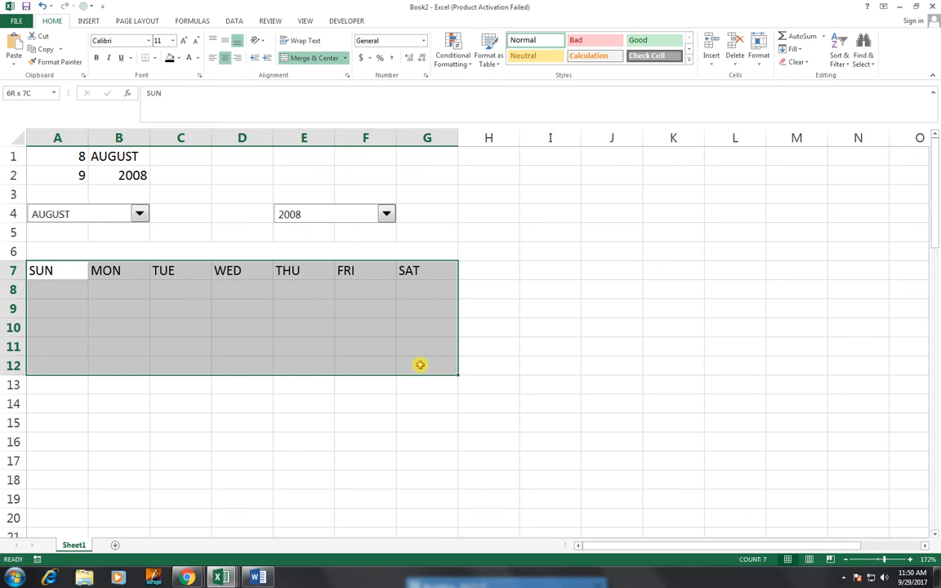
click(225, 58)
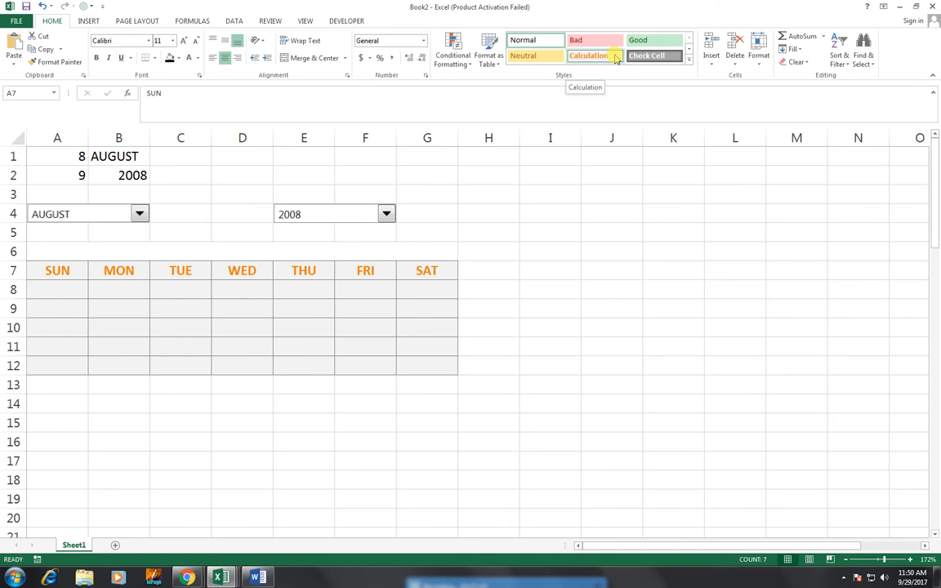
click(614, 55)
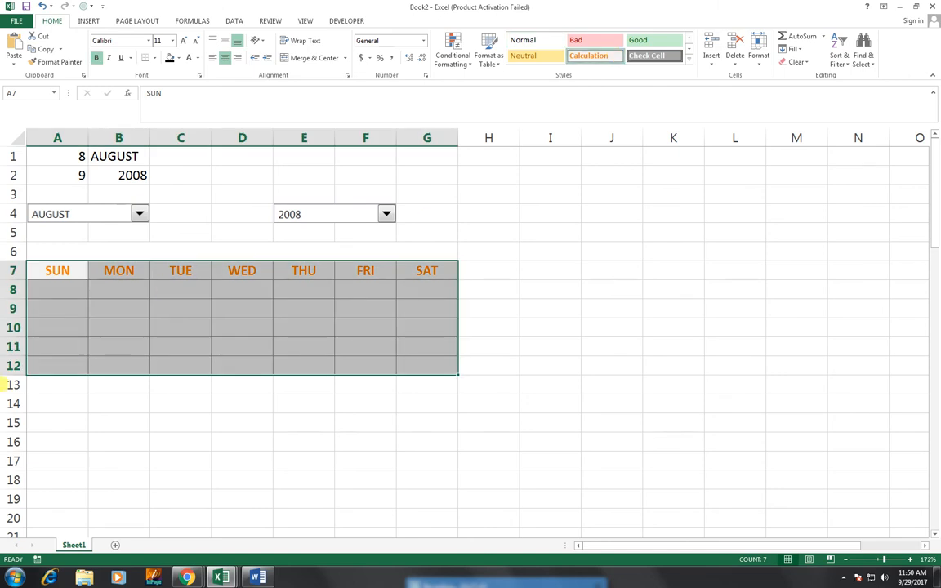
Apply the Good cell style and outside borders to the merged cell A6:G6
click(70, 248)
click(169, 58)
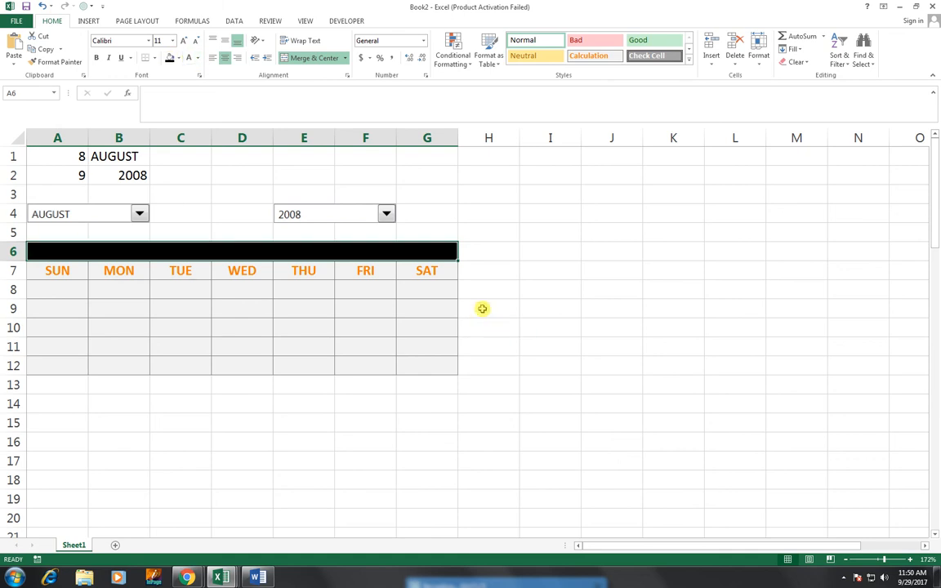
click(669, 55)
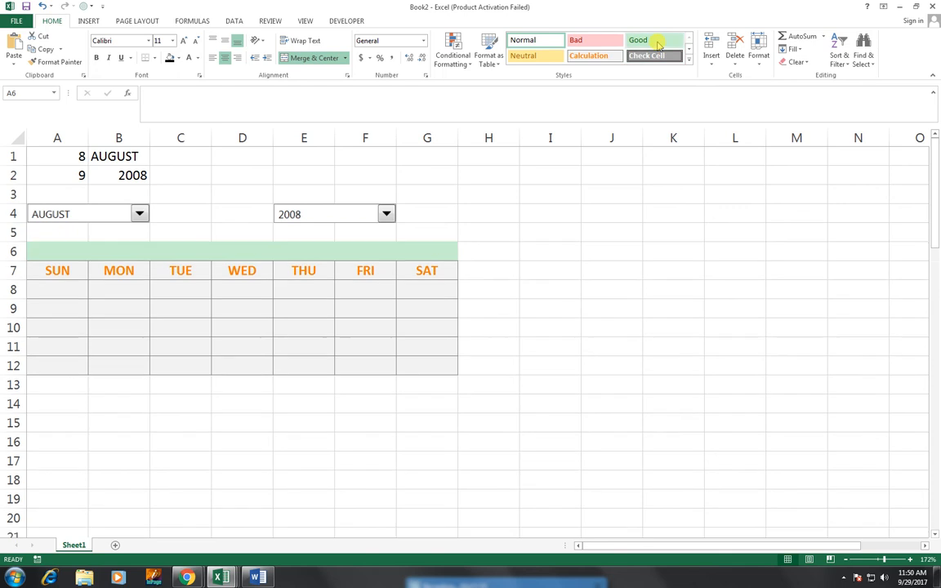
click(656, 41)
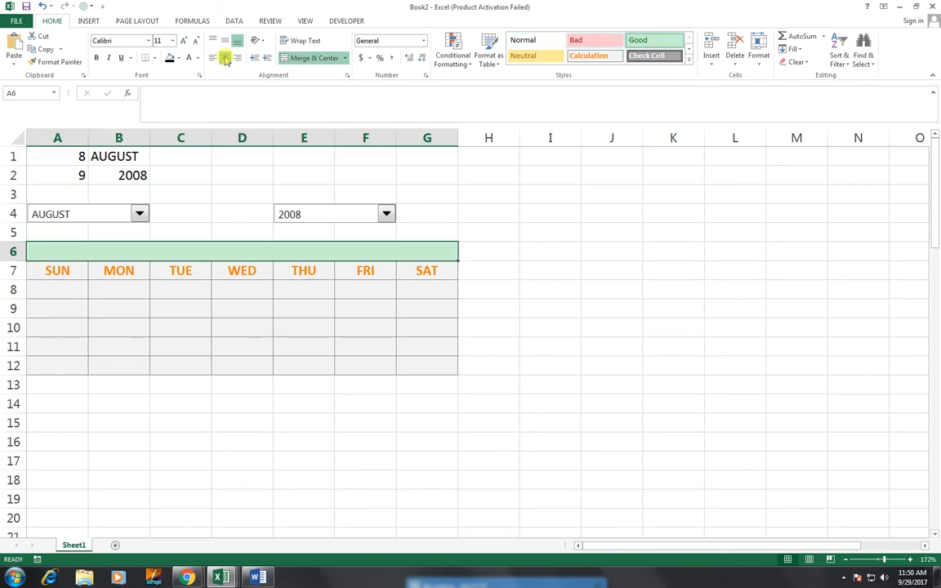
click(156, 58)
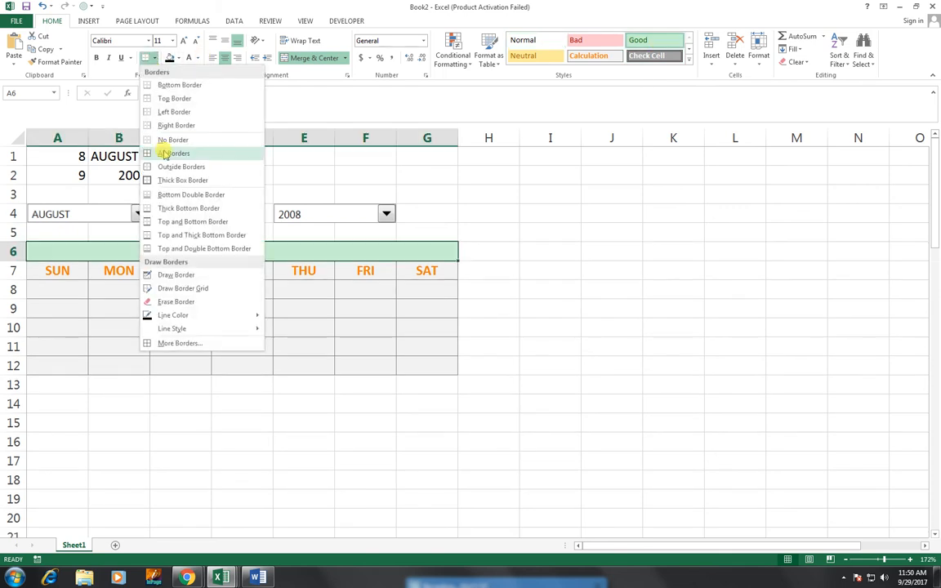
click(176, 166)
click(441, 333)
Enter the formula =DATEVALUE("1-"&B1&"-"&B2) in the merged cell A6
click(283, 251)
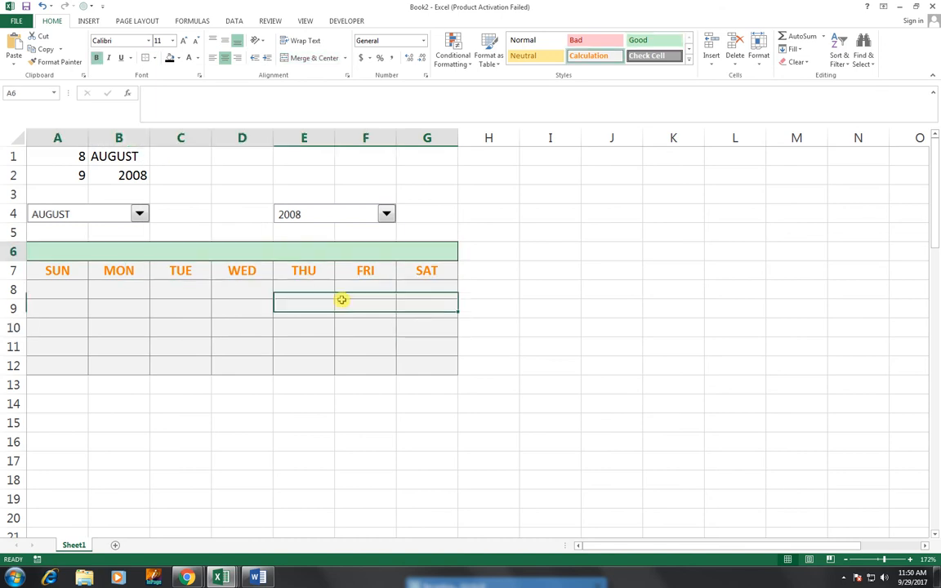
text(=)
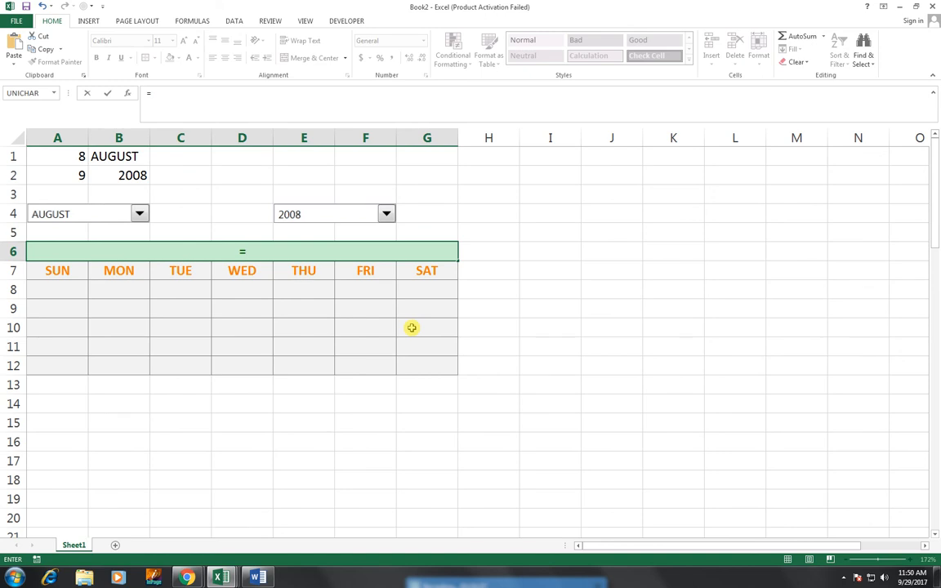
text(DATE)
key(Down)
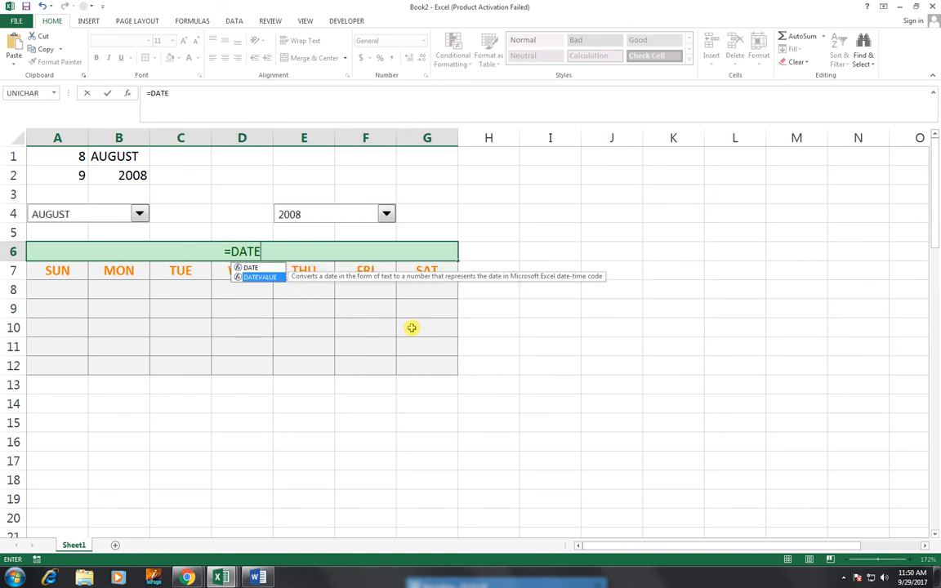
key(Tab)
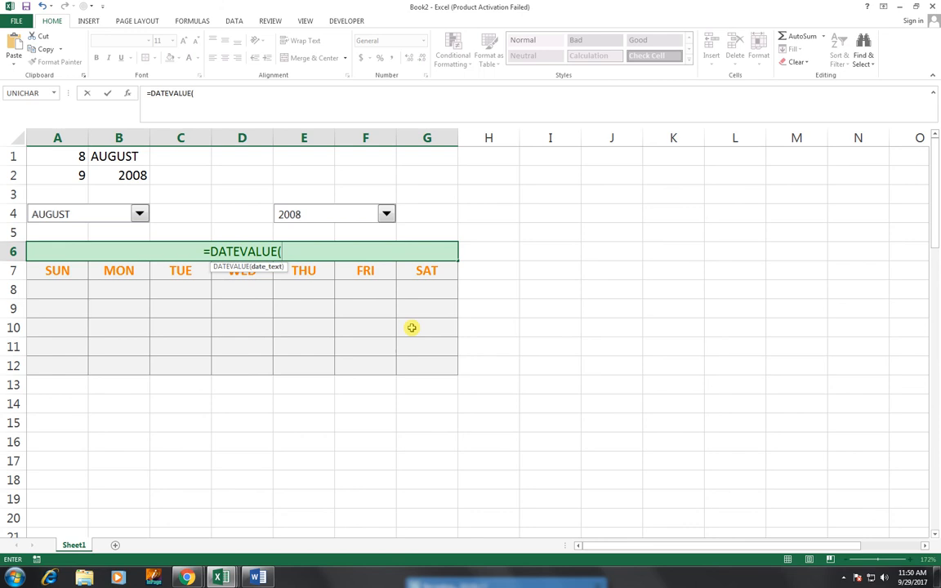
text(")
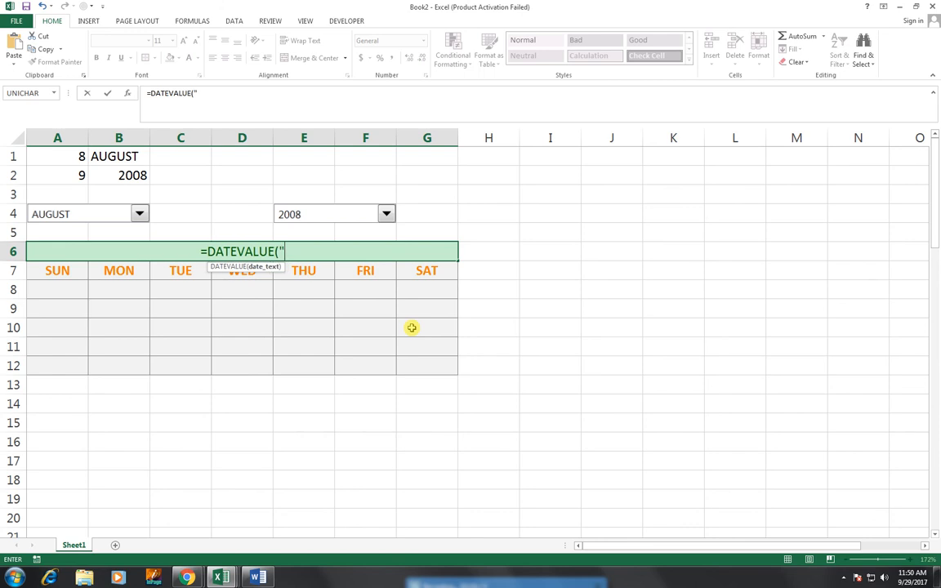
text(1)
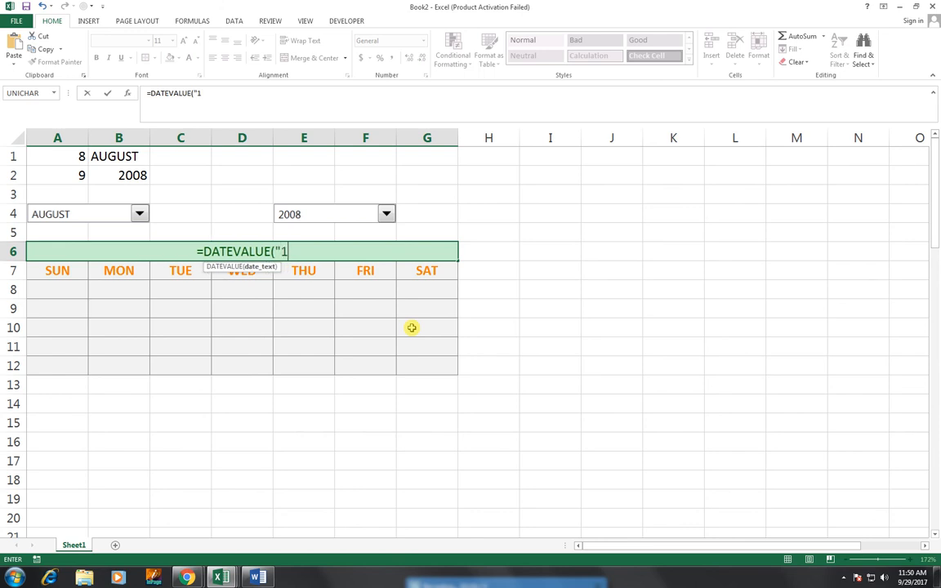
text(-)
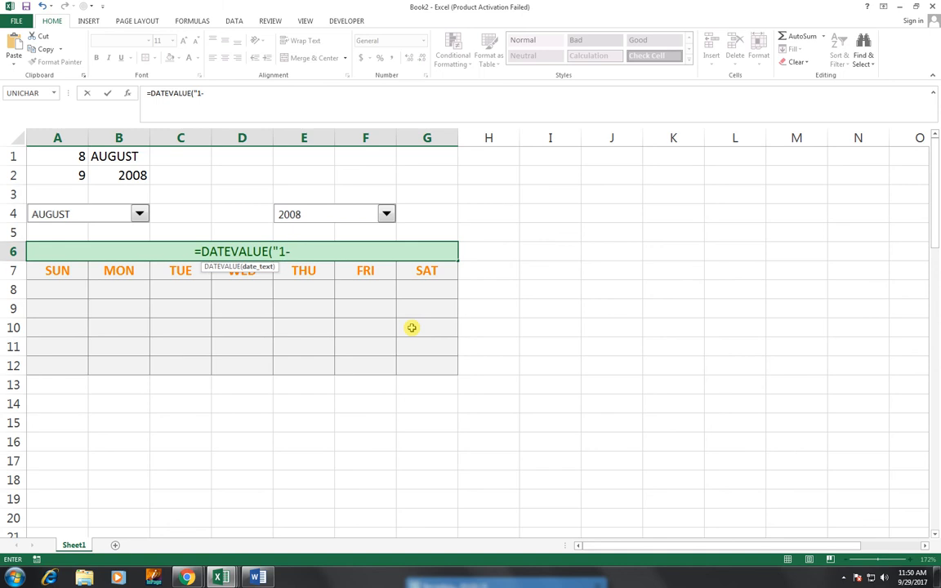
text(")
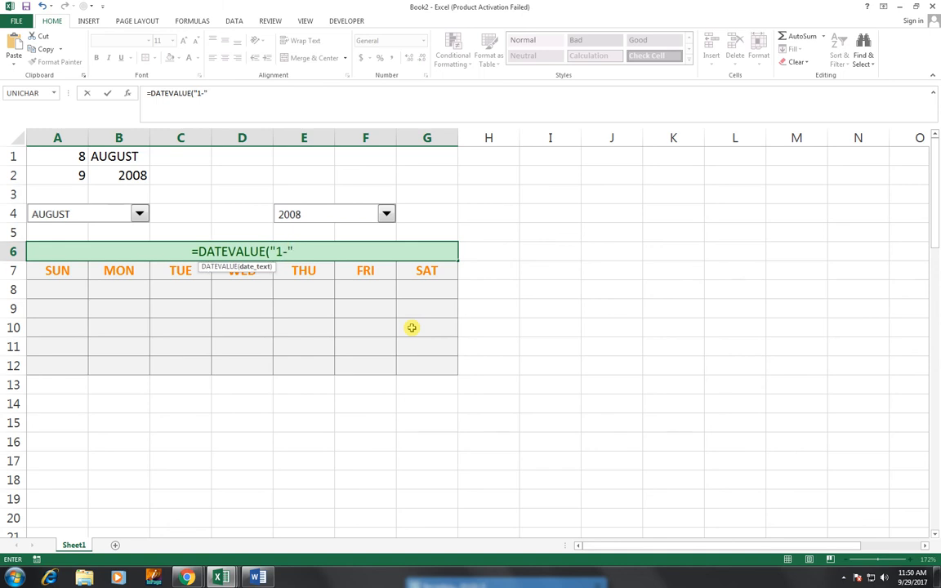
text(&)
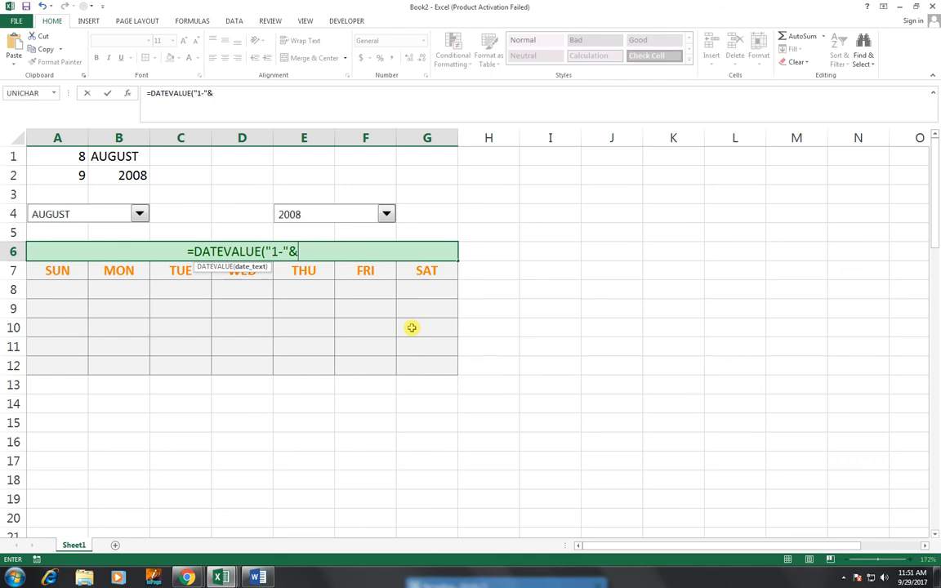
click(115, 155)
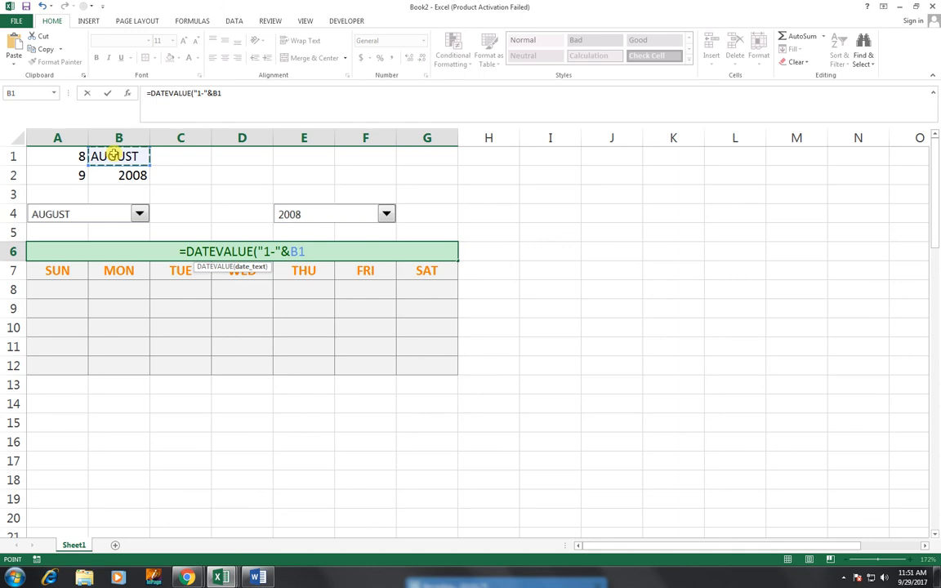
text(&)
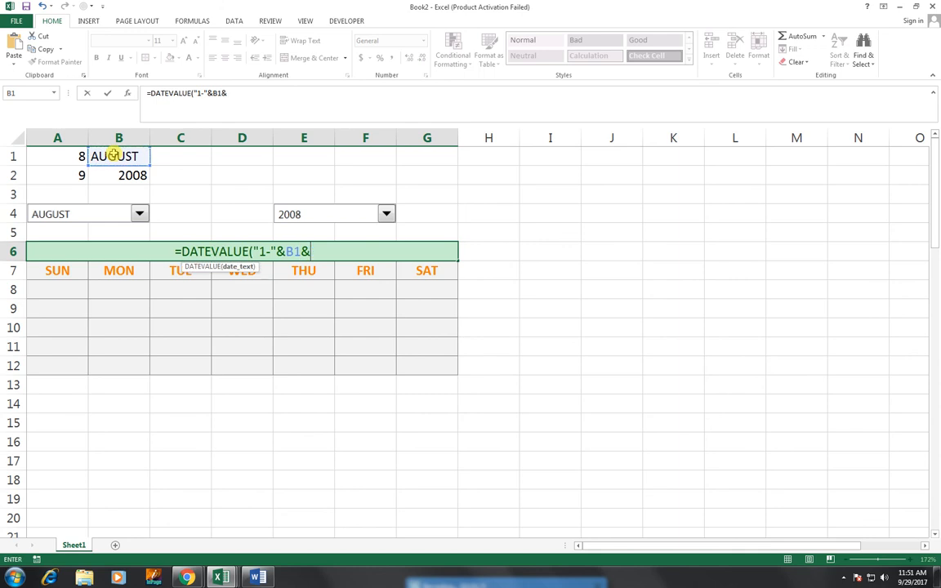
text(")
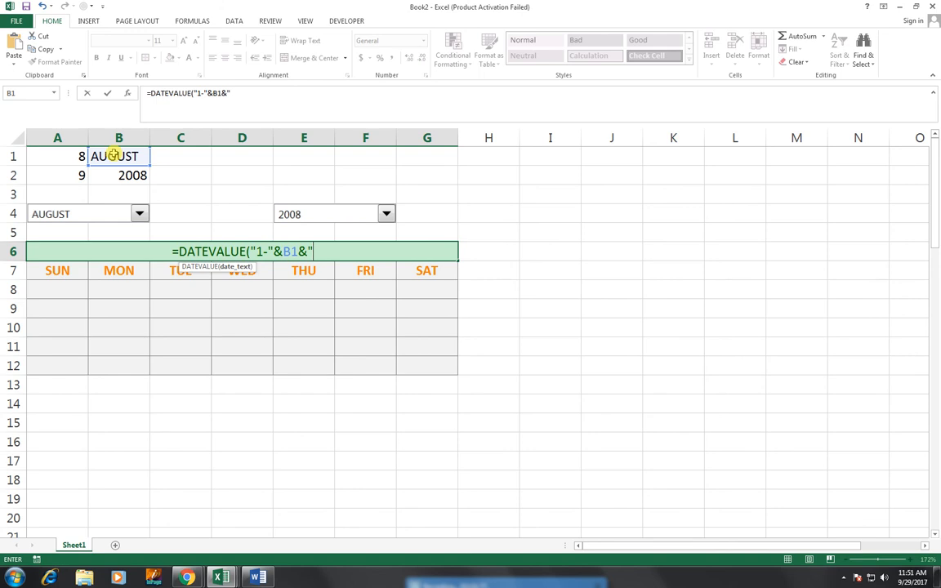
text(-")
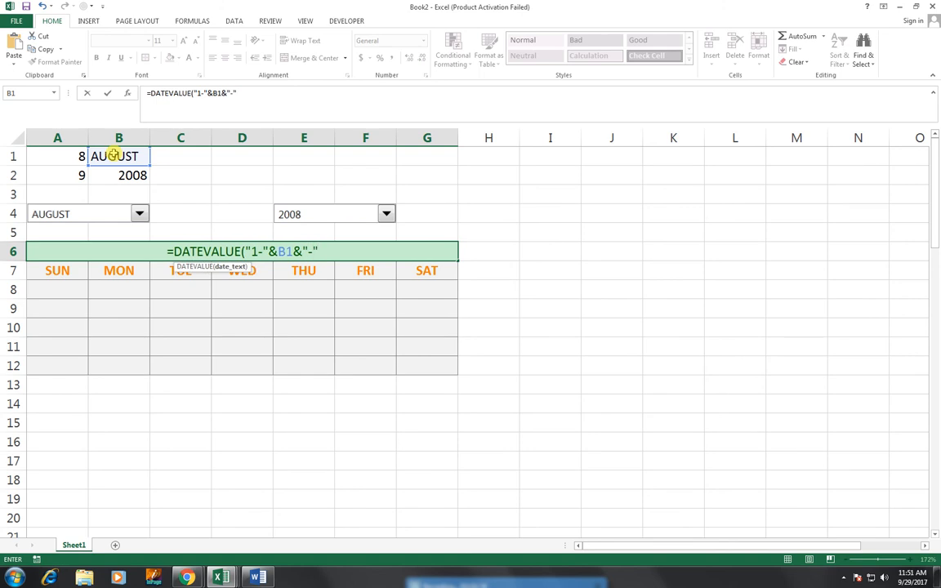
text(&)
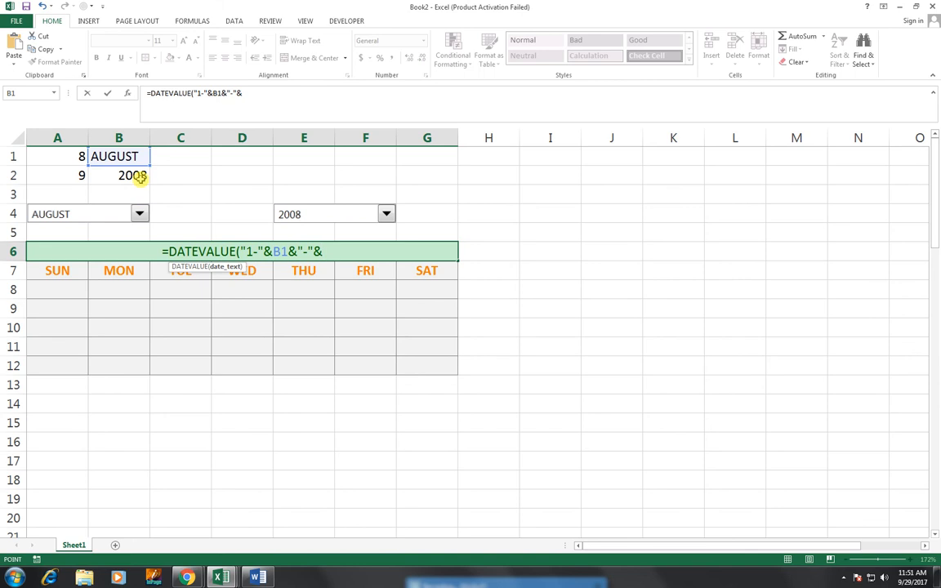
click(141, 178)
text())
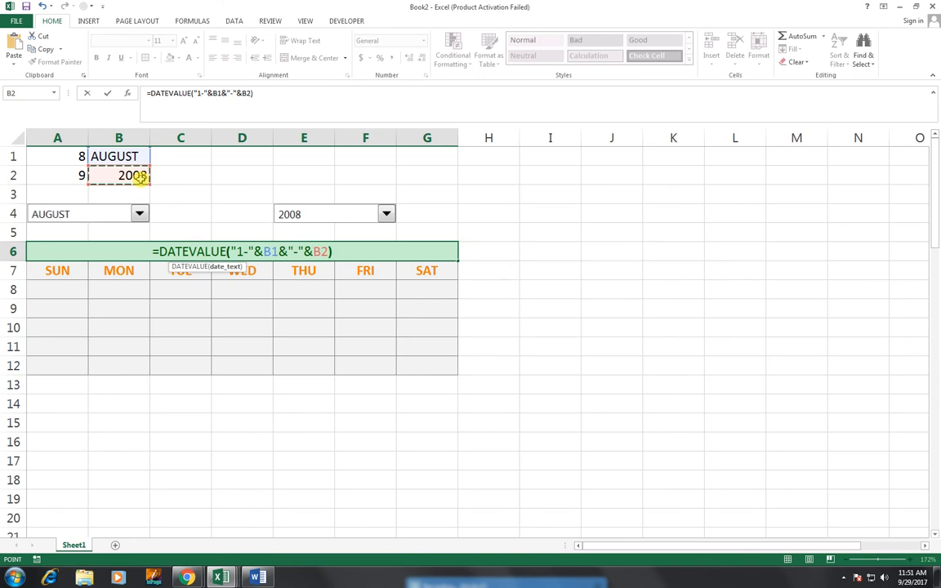
key(Return)
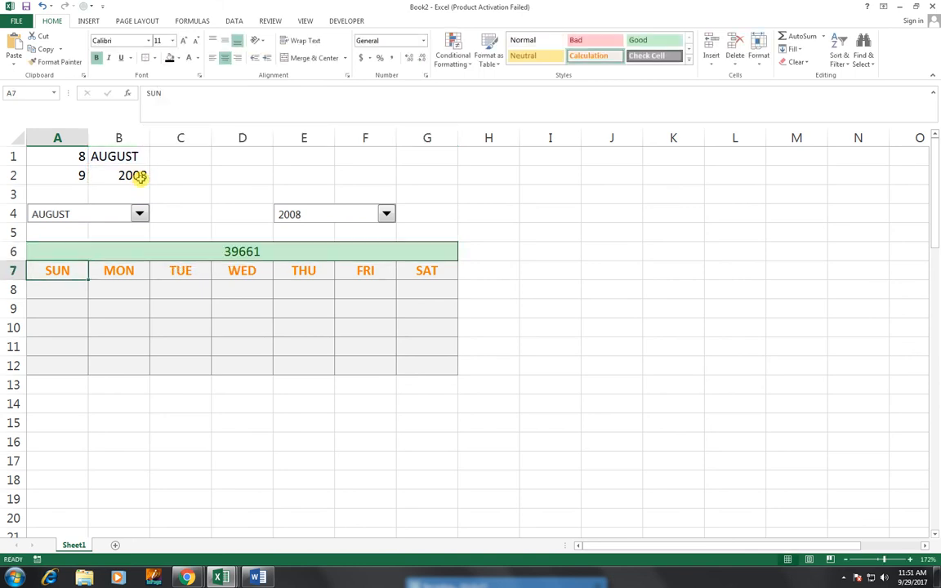
Apply the custom number format MMMM-YYYY to the merged date header in A6 and make row 6 slightly taller
click(280, 252)
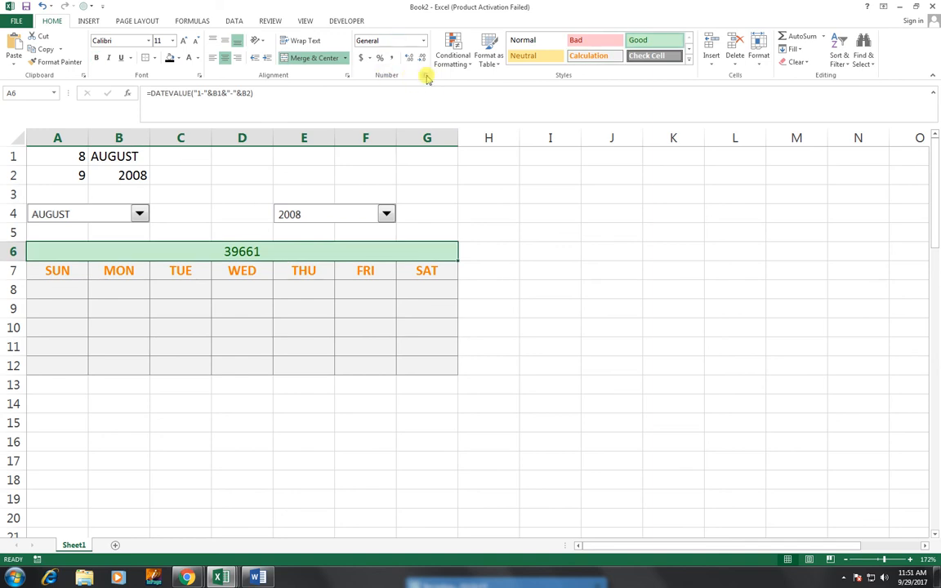
click(423, 40)
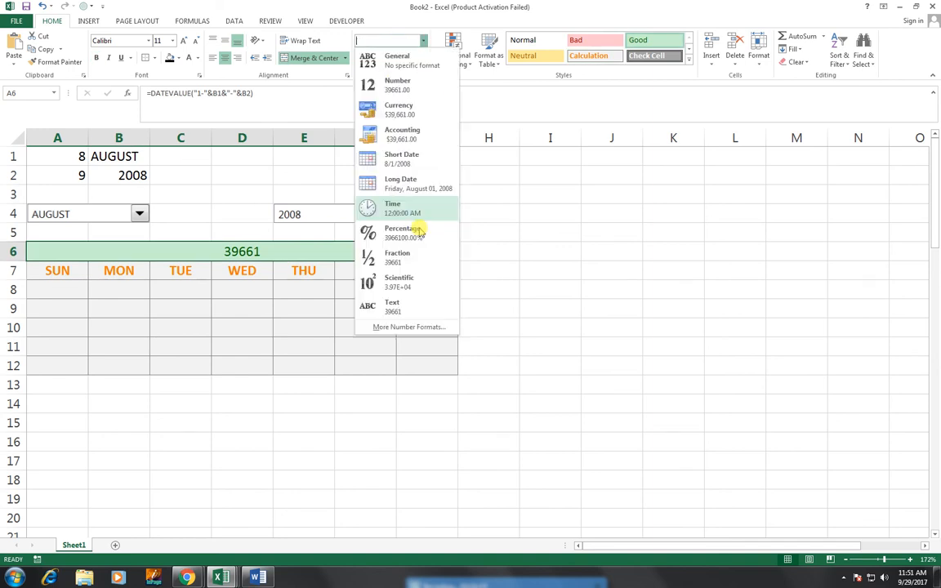
click(409, 327)
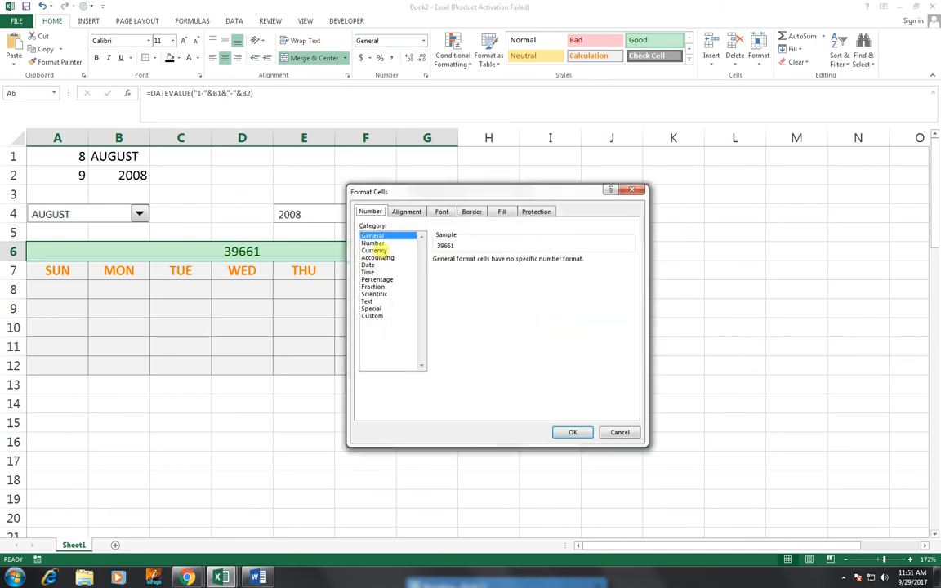
click(374, 315)
double_click(543, 265)
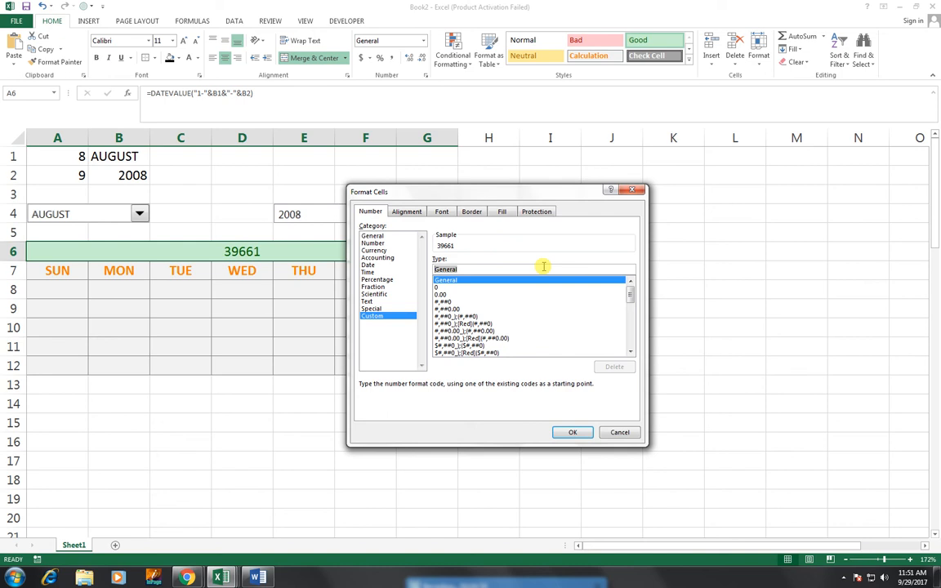
text(M)
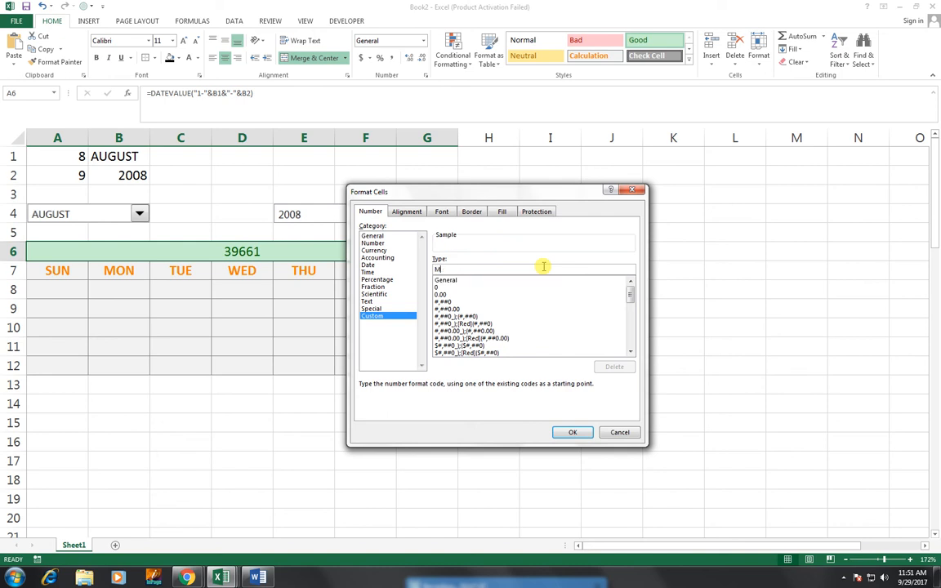
text(MMM-YYYY)
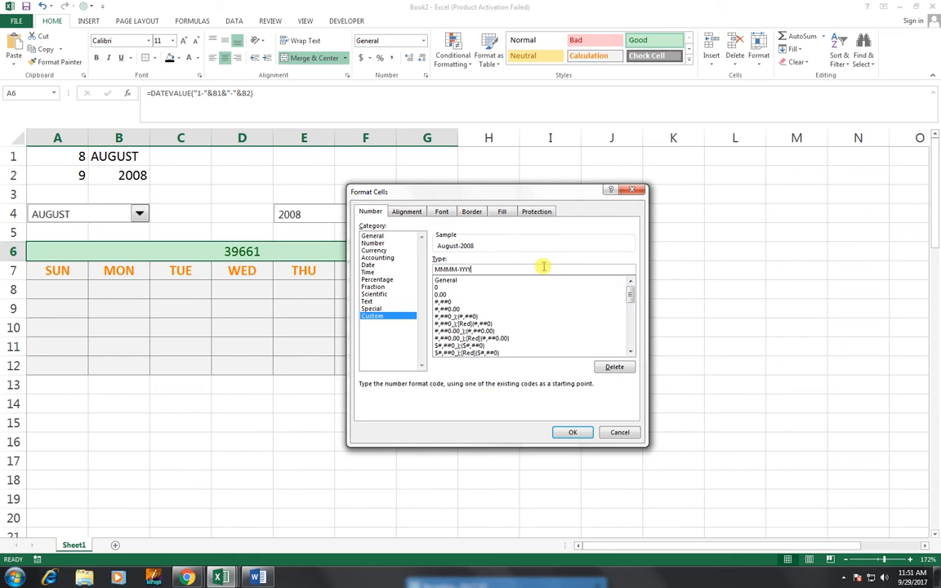
click(574, 432)
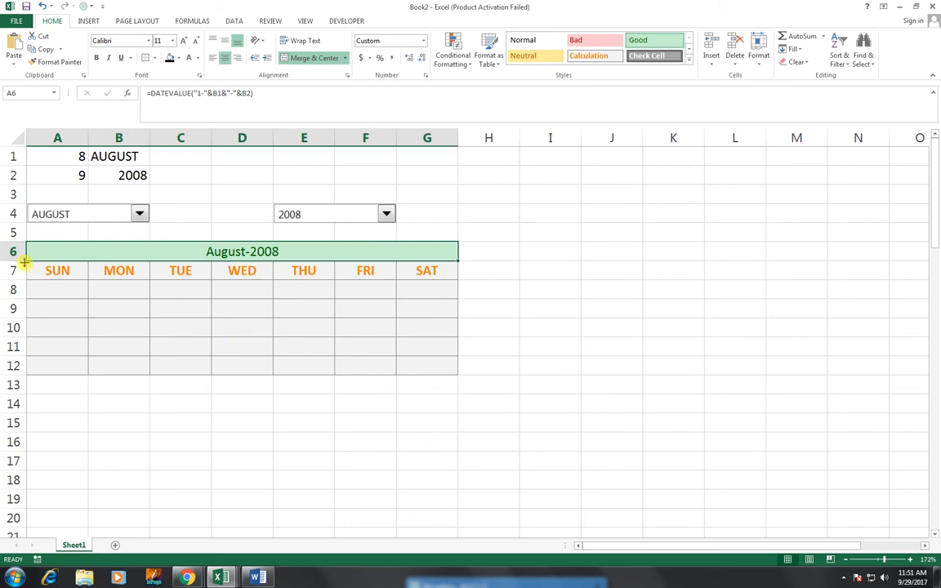
drag(17, 261, 18, 264)
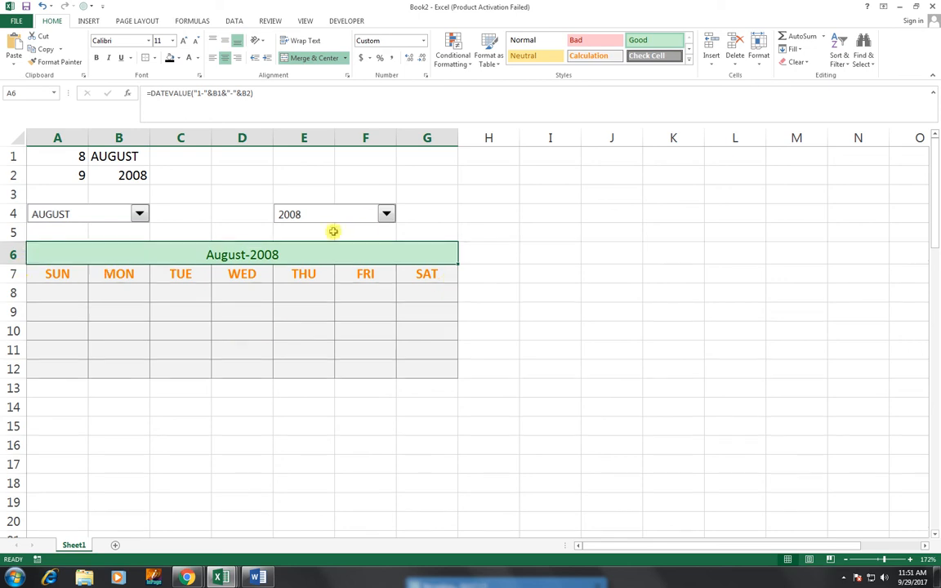
Choose 2017 in the year combo box and increase the date header's font size by two increments
click(385, 214)
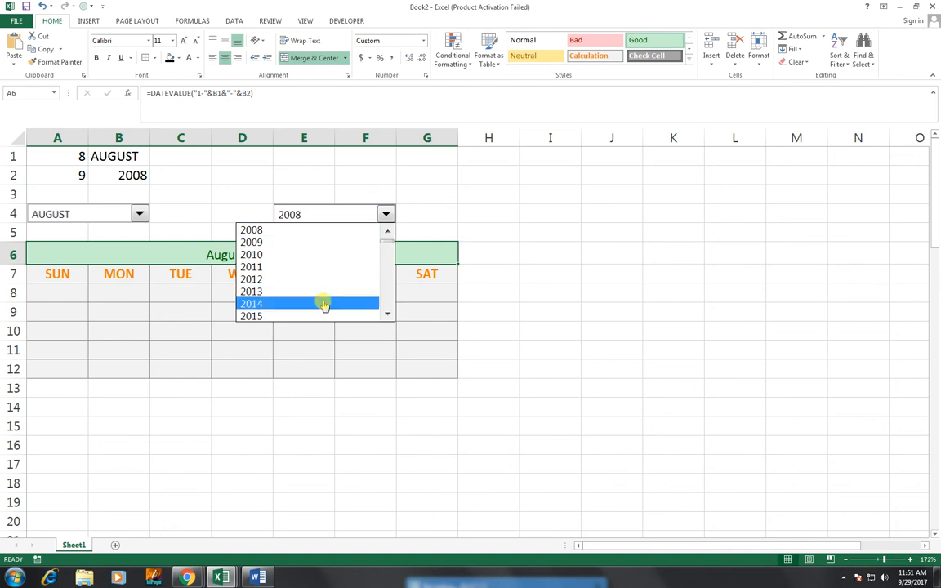
click(388, 315)
click(387, 315)
click(386, 315)
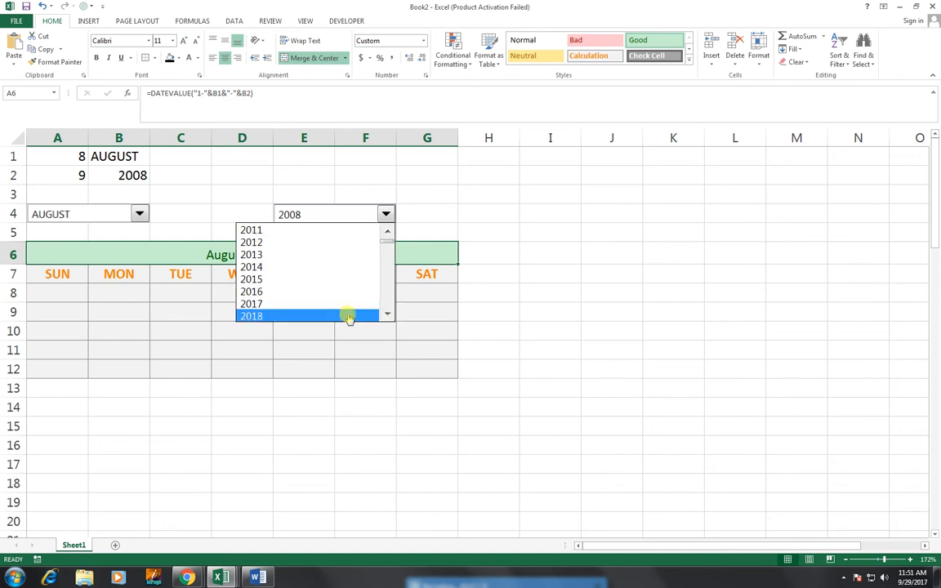
click(342, 305)
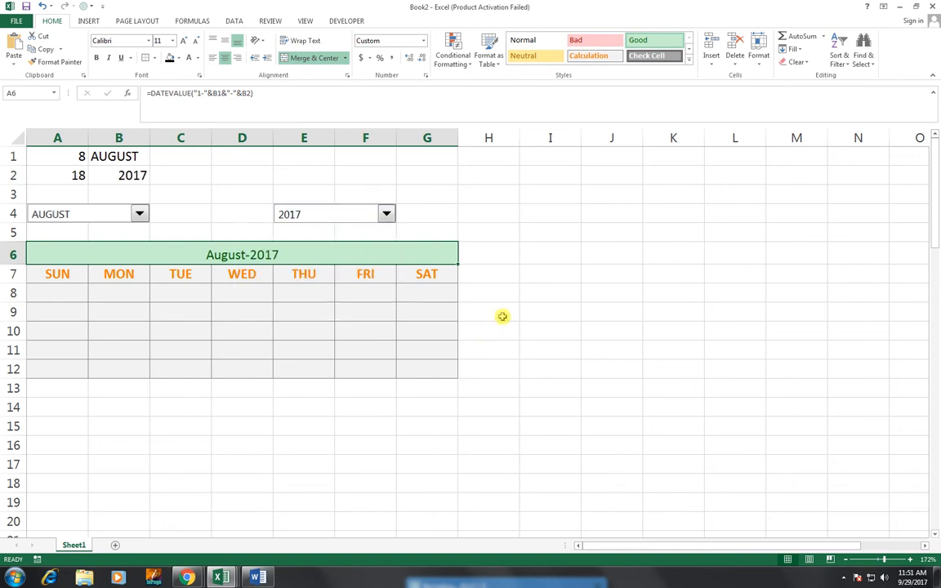
click(182, 41)
click(182, 41)
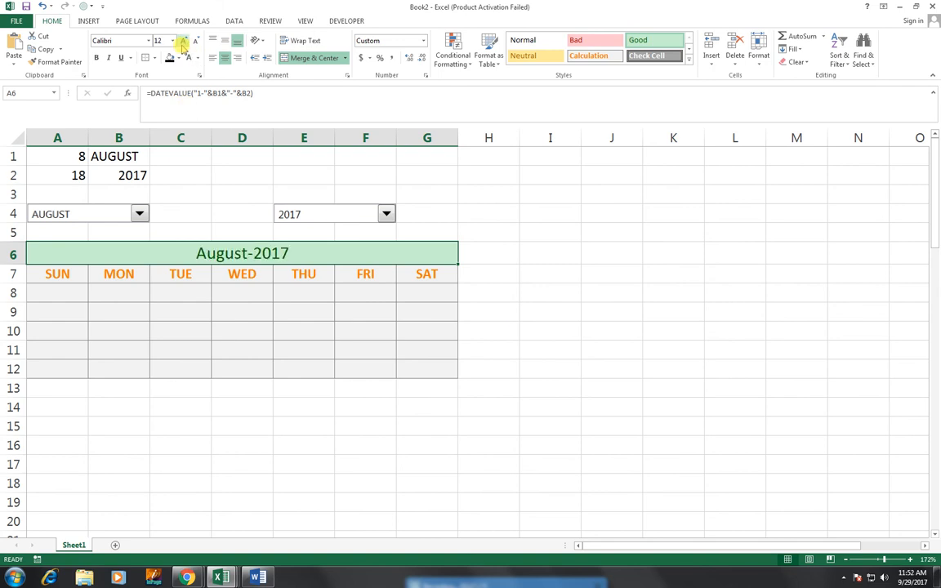
Start an IF formula in cell A8 whose logical test begins with WEEKDAY($A$6, using an absolute reference
click(61, 305)
click(68, 276)
click(69, 295)
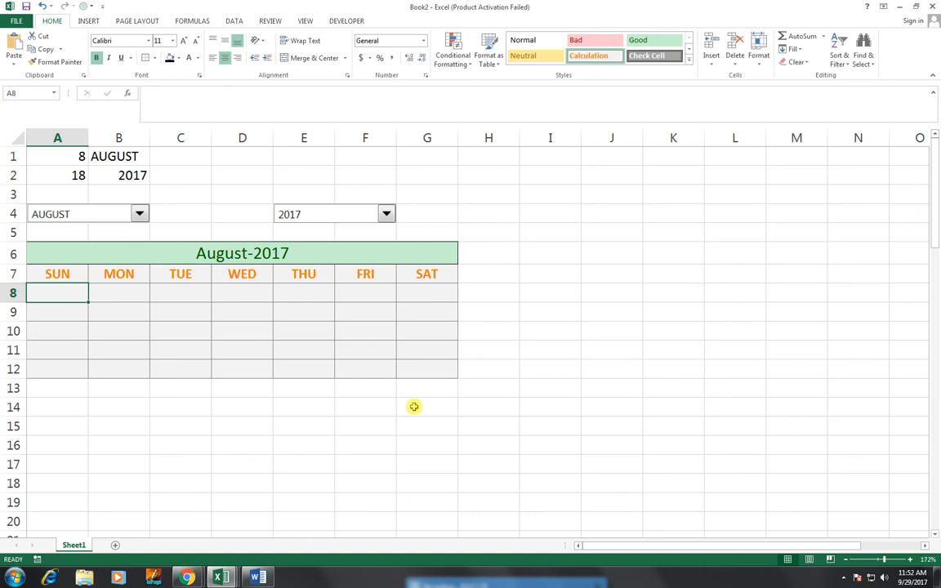
text(=IF)
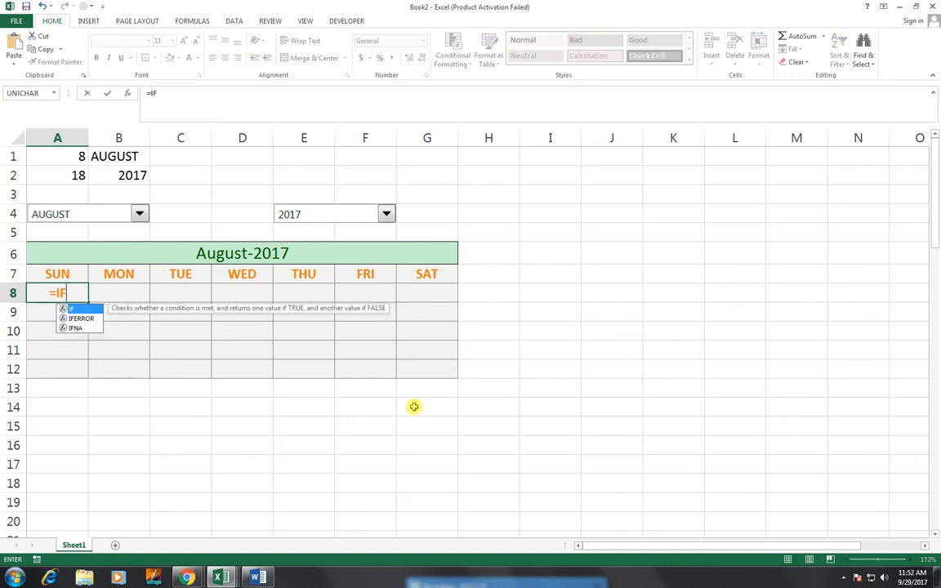
text((WE)
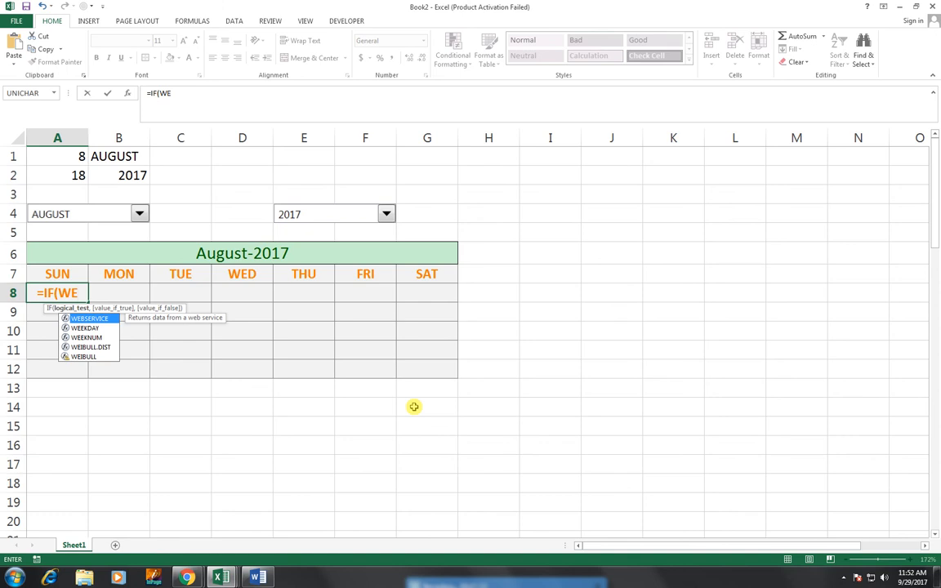
key(Down)
key(Tab)
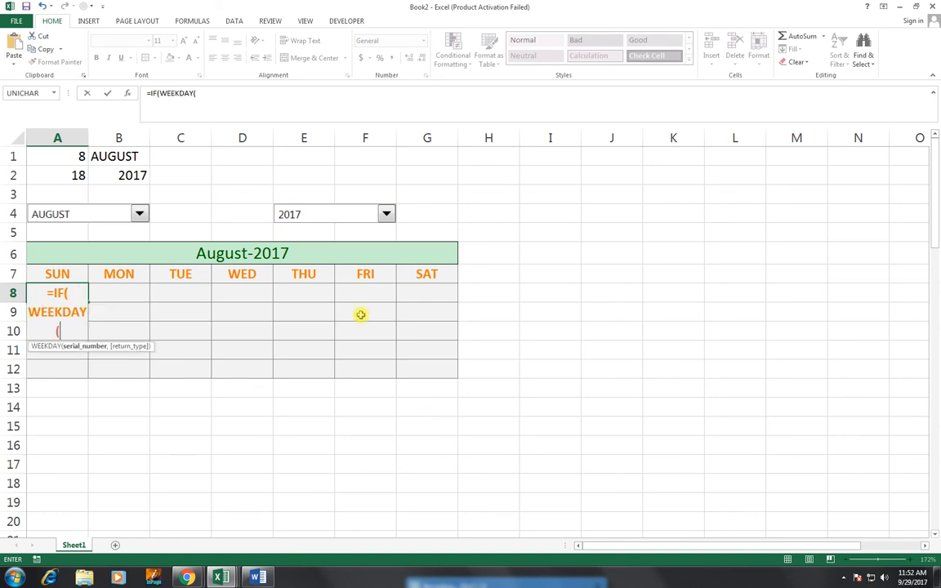
click(313, 258)
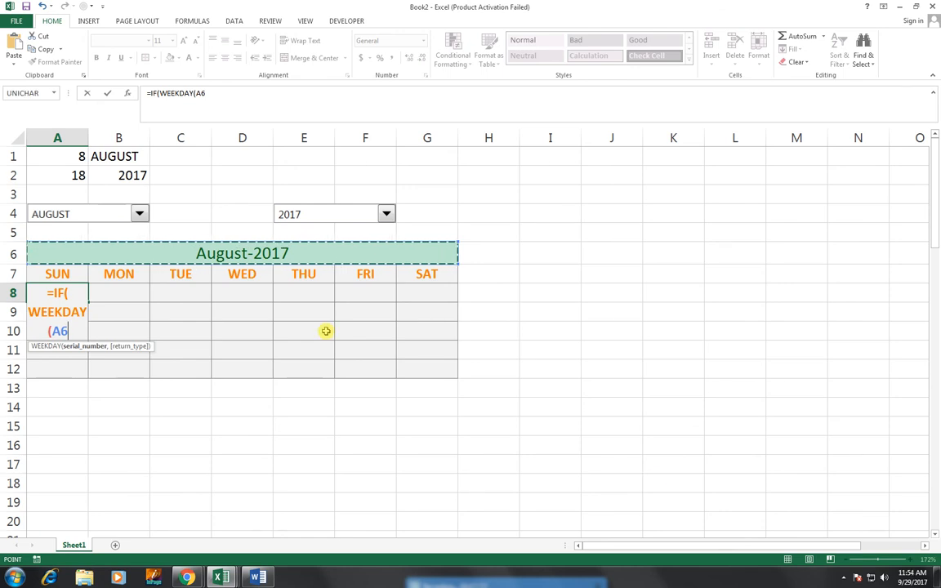
key(F4)
Complete the logical test by comparing the weekday with COLUMNS($A$6:A6), keeping only the first reference absolute
text()=C)
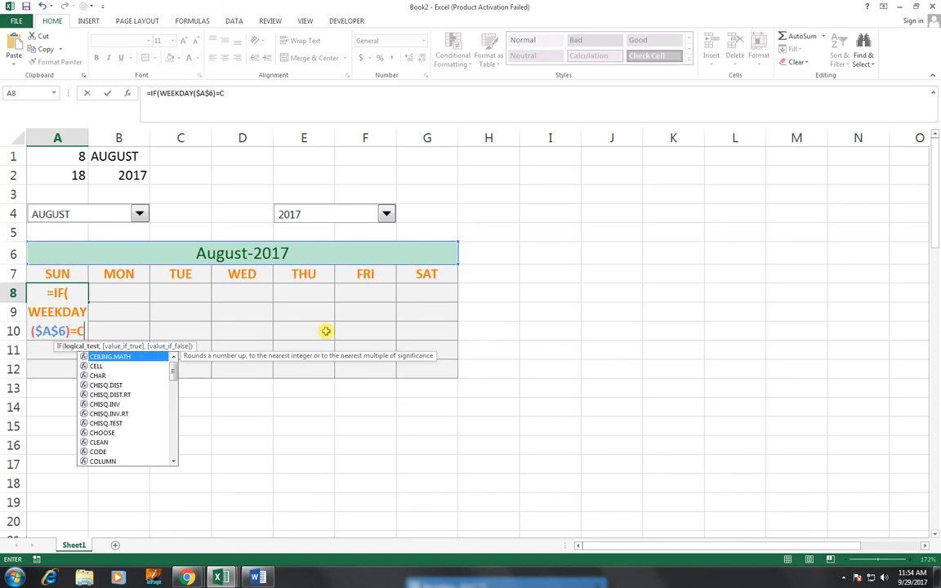
text(OL)
key(Down)
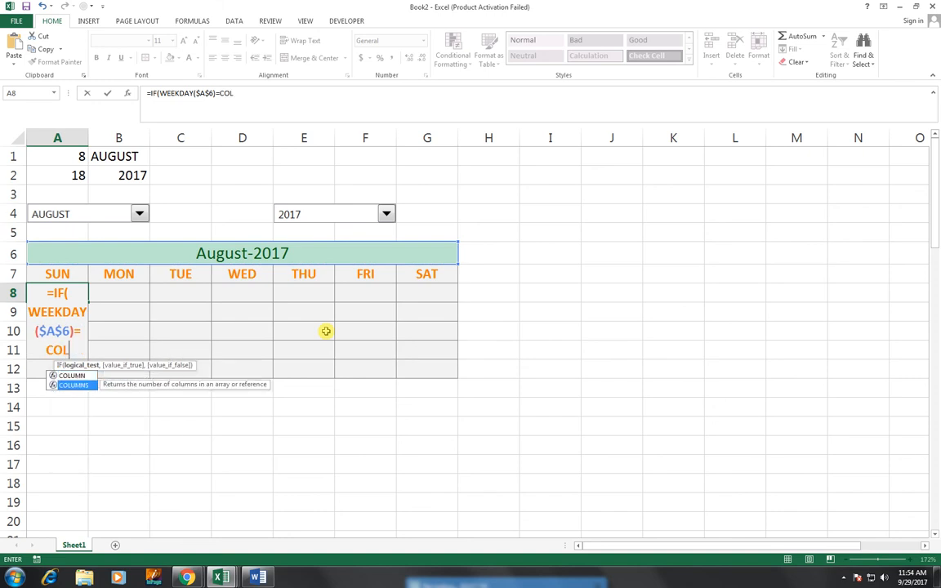
key(Tab)
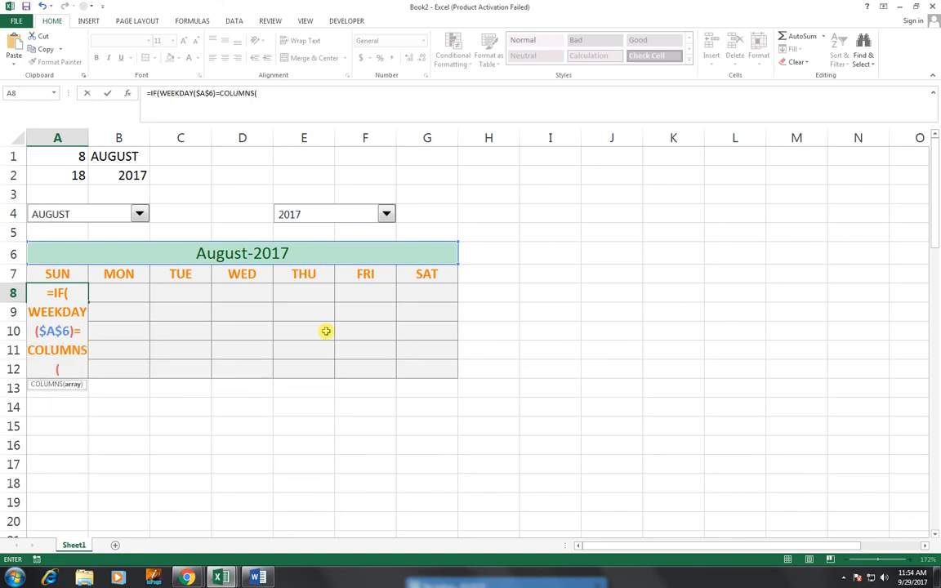
click(173, 253)
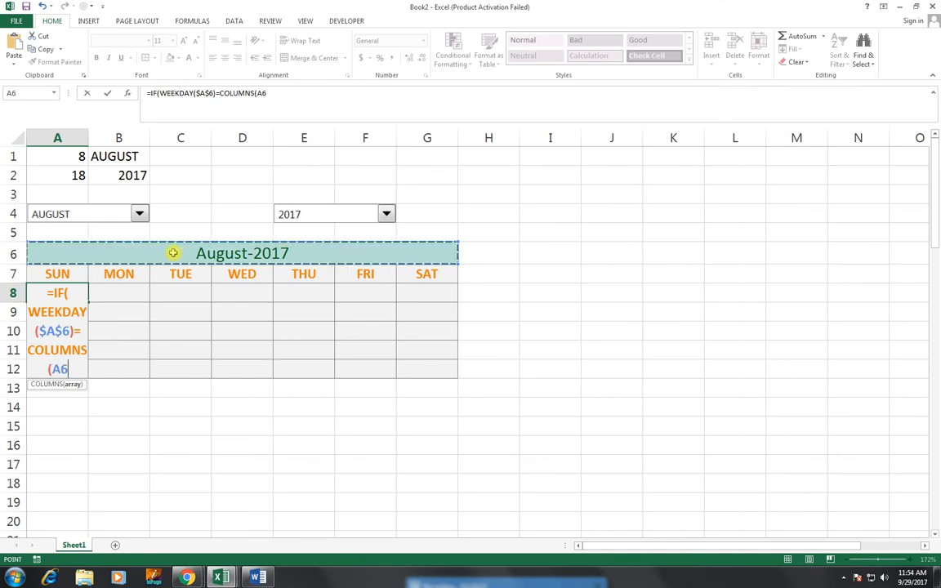
key(F4)
text(:)
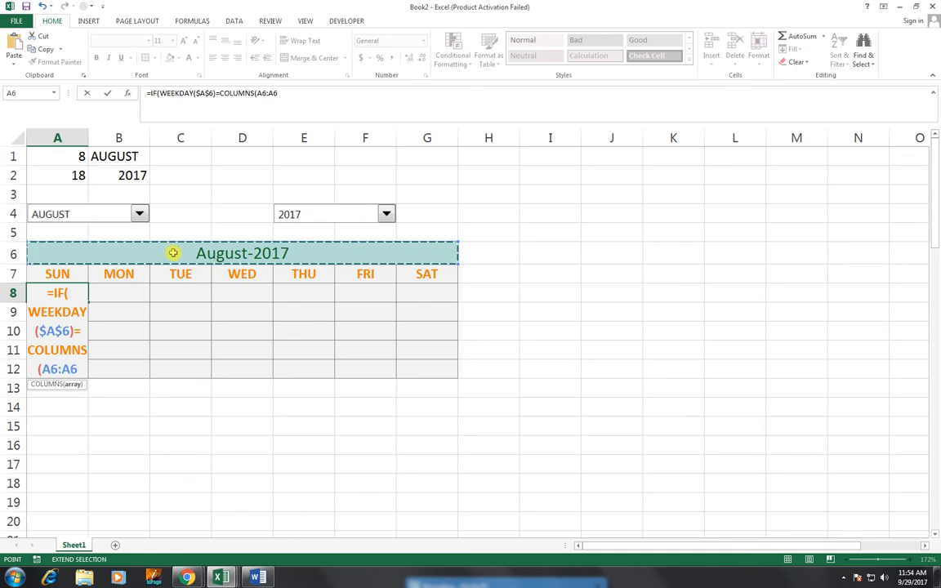
click(263, 92)
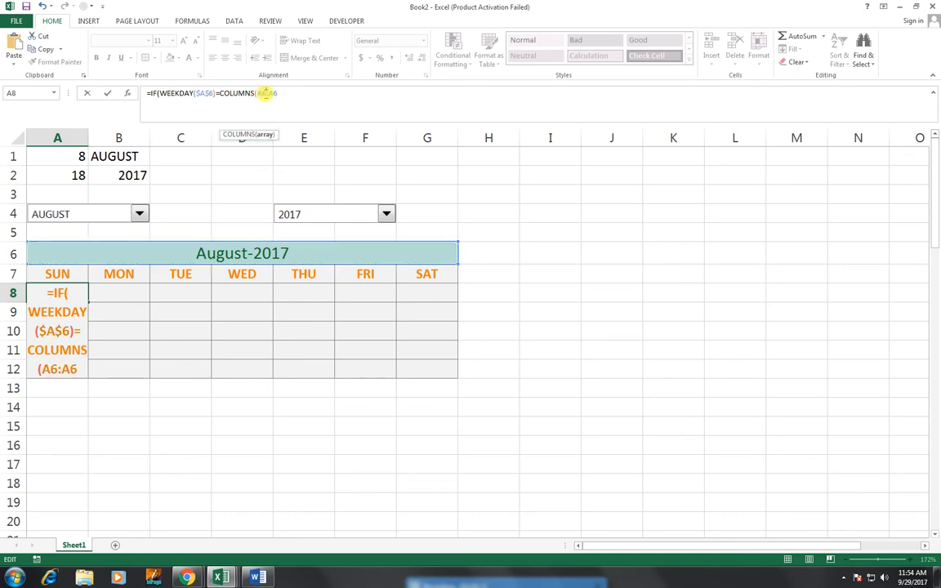
click(259, 93)
drag(259, 93, 275, 94)
key(F4)
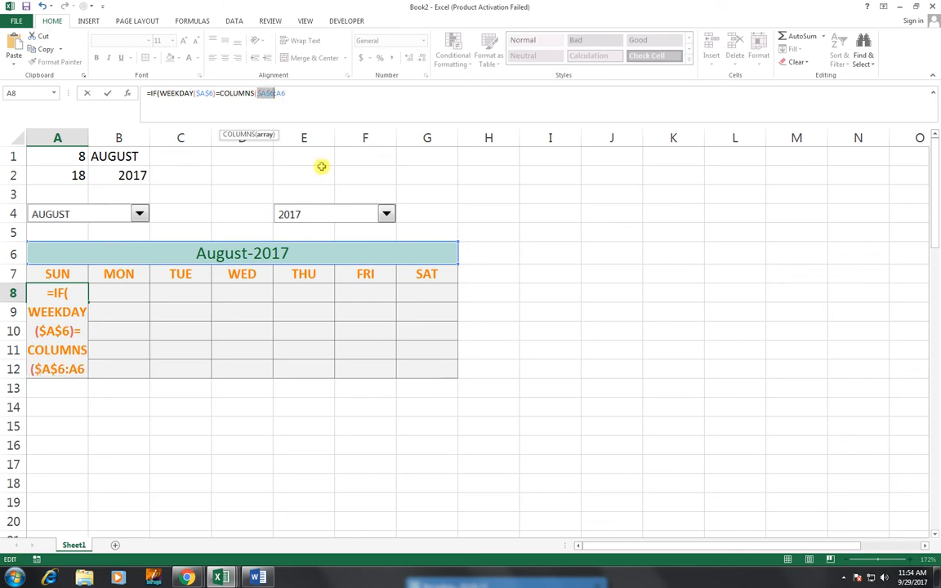
click(292, 93)
text())
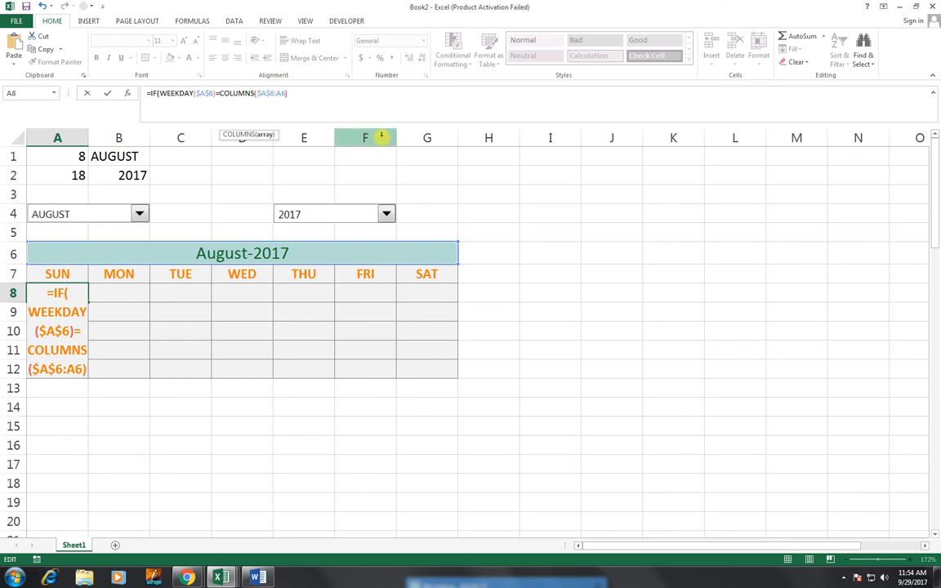
Finish the A8 formula with $A$6 as the true value and "" as the false value, and enter it
text(,)
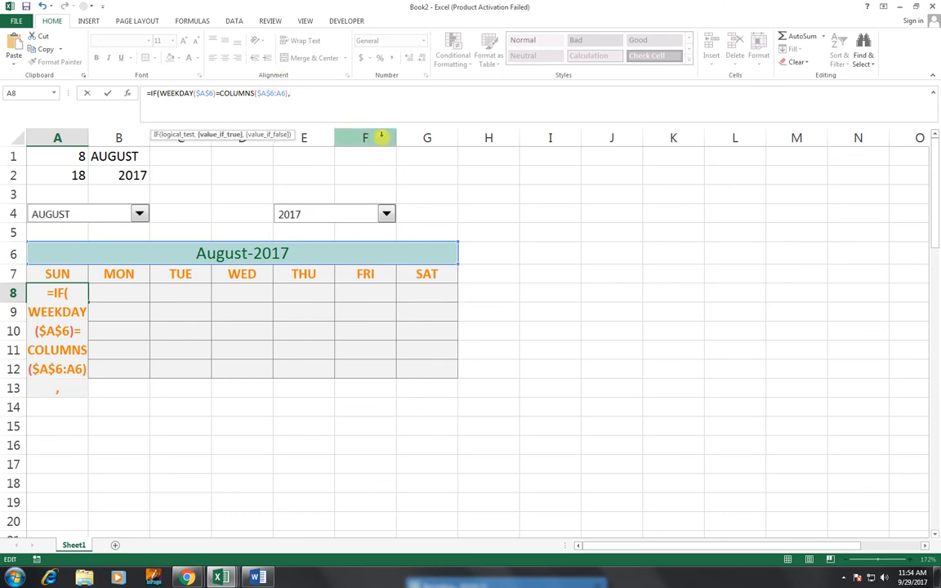
click(238, 255)
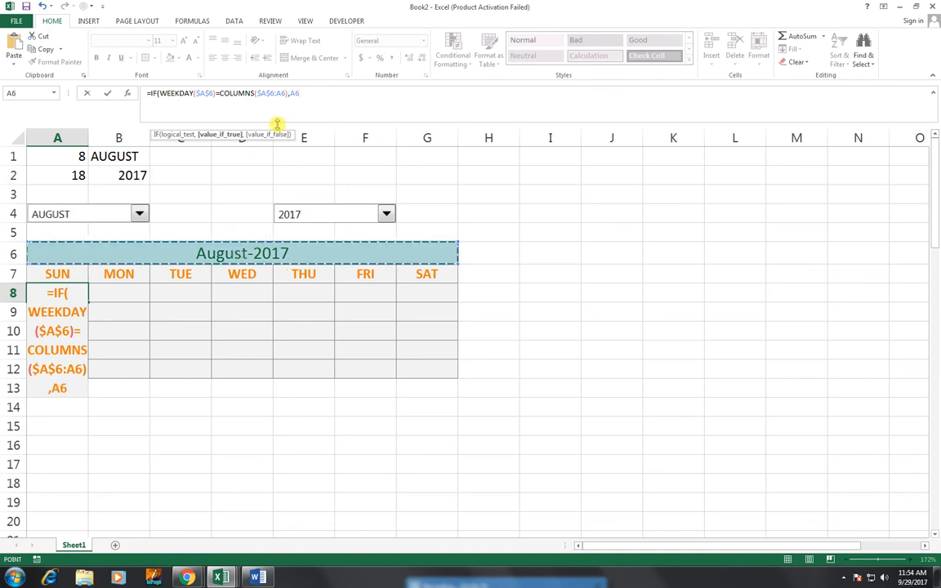
key(F4)
text(,""))
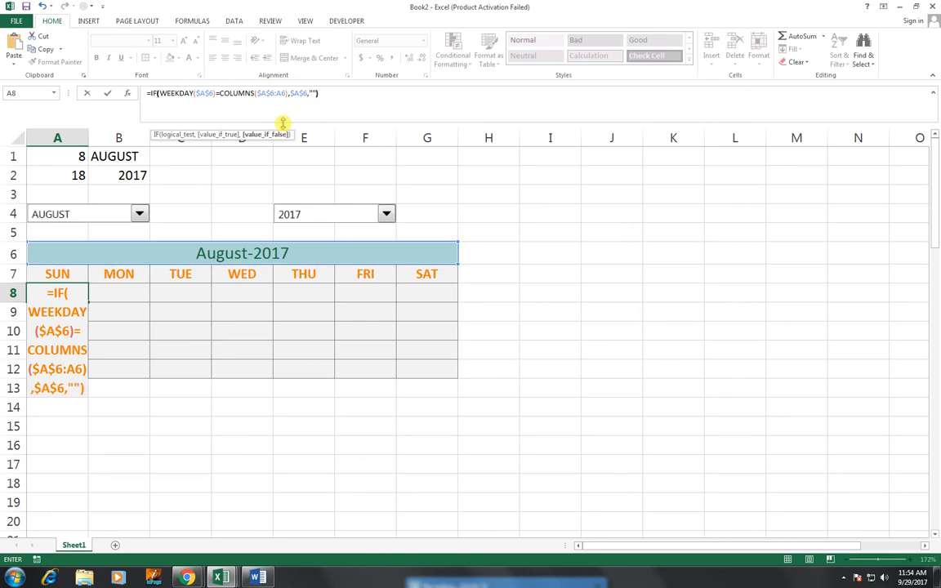
key(Return)
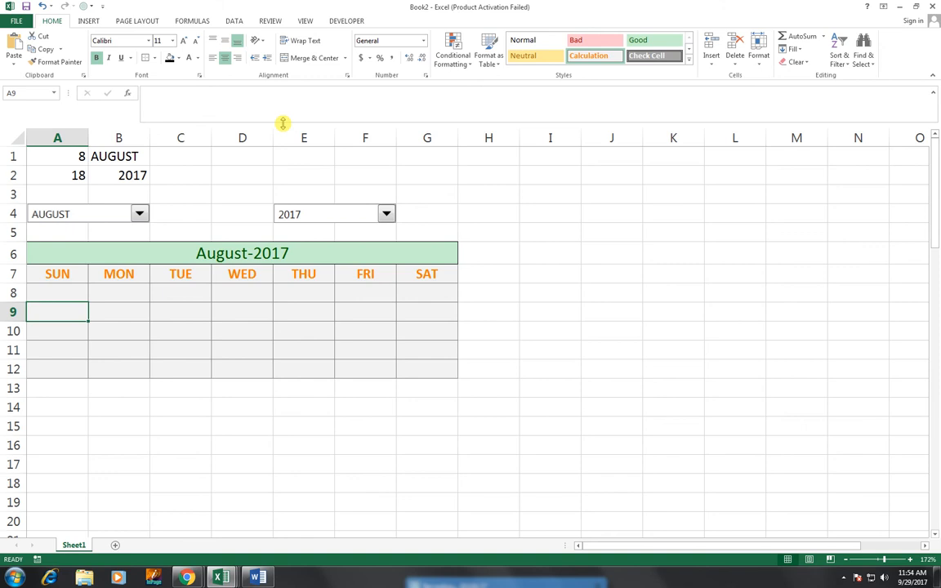
Try copying the A8 formula into cell B8, and clear B8 again
key(Up)
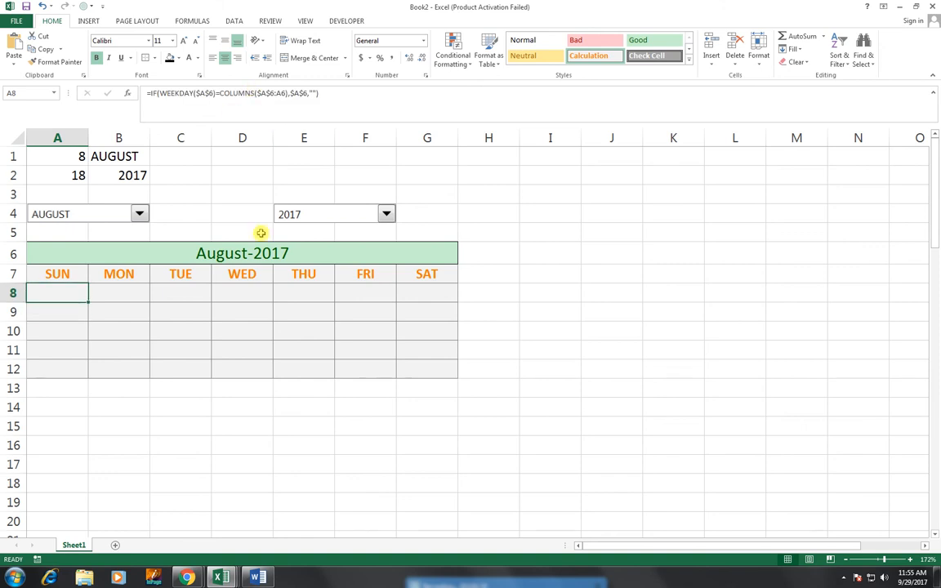
key(ctrl+c)
click(115, 292)
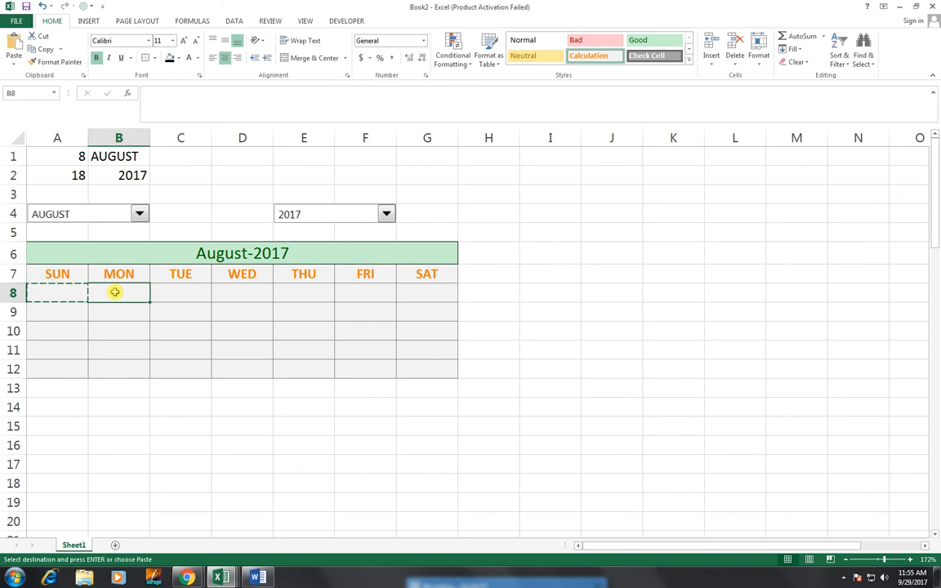
key(ctrl+v)
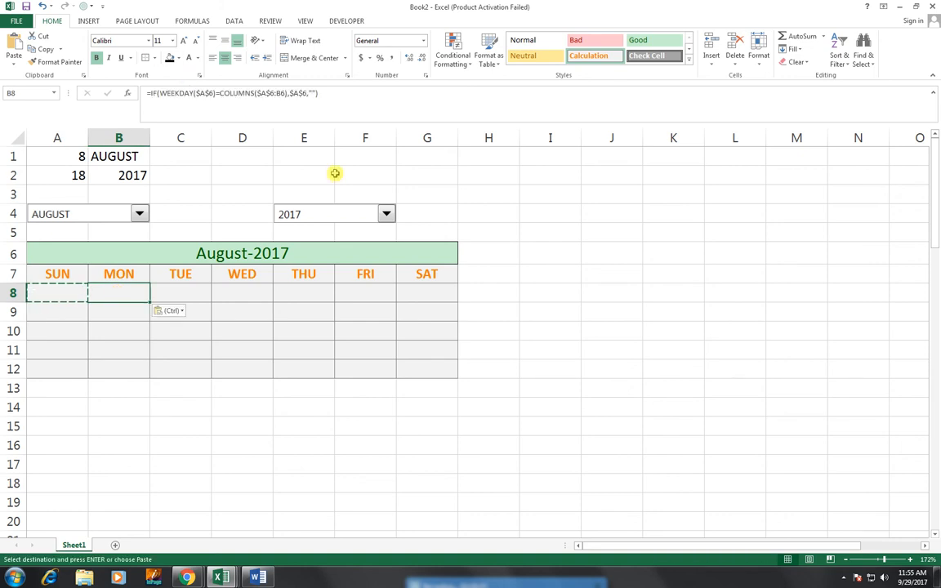
click(170, 310)
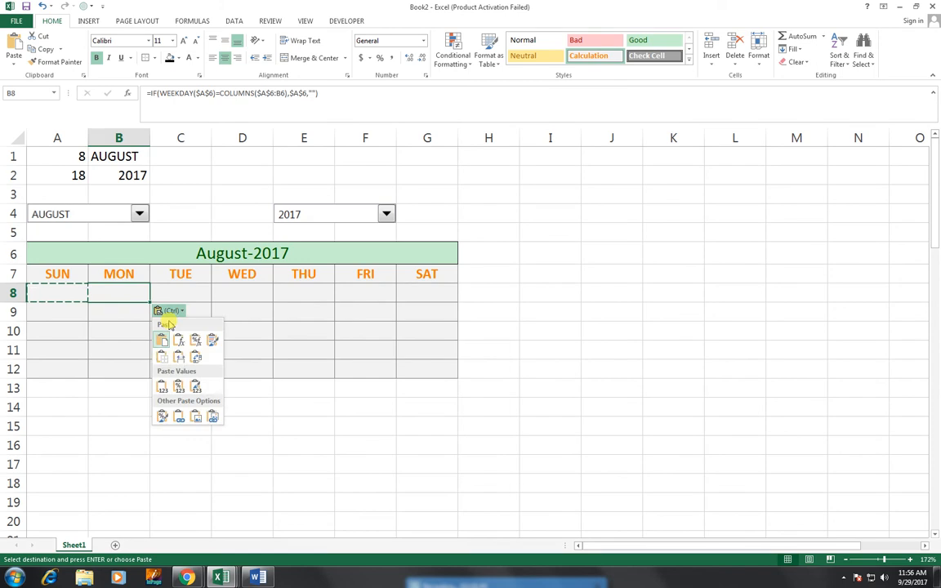
click(142, 297)
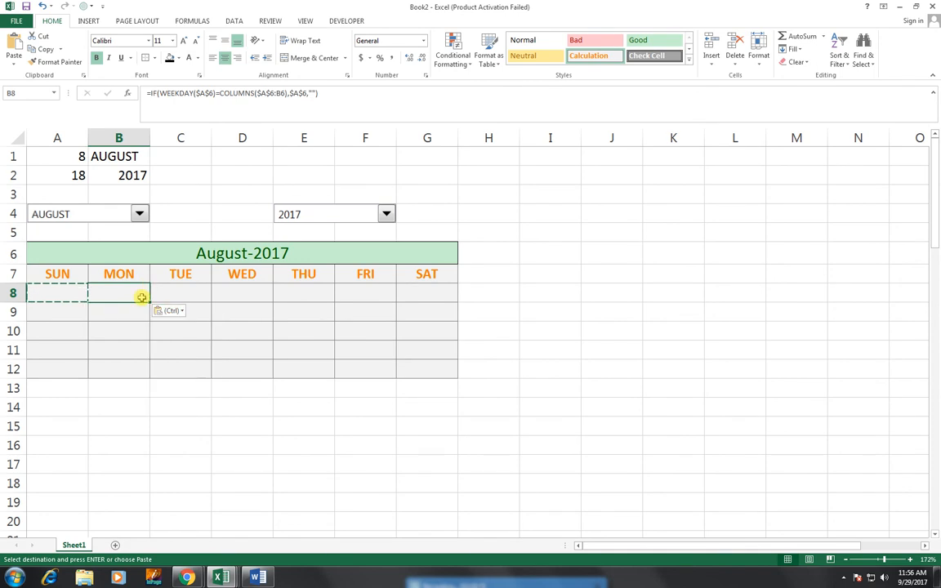
key(Delete)
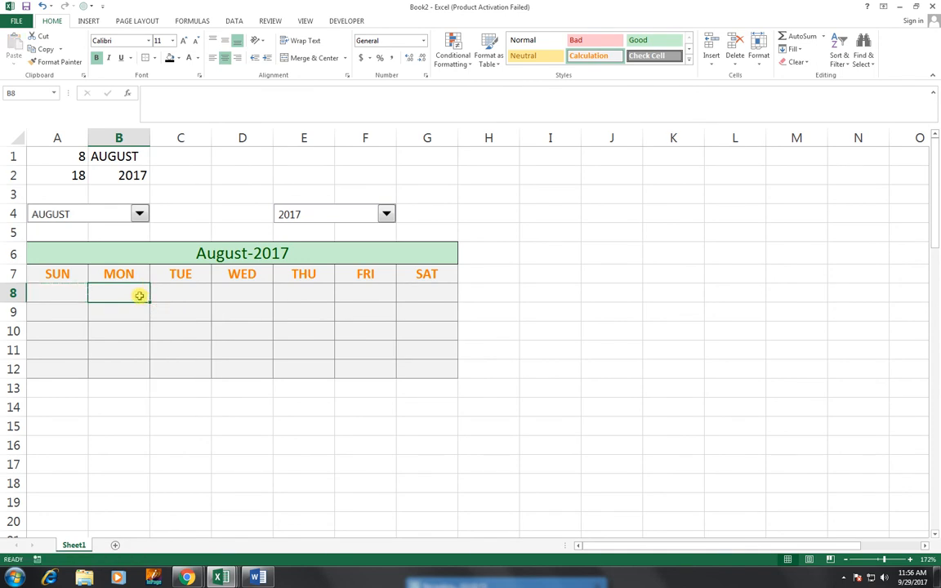
Change the COLUMNS range in the A8 formula to $A$7:A7, keeping only the first reference absolute, and enter it
click(76, 297)
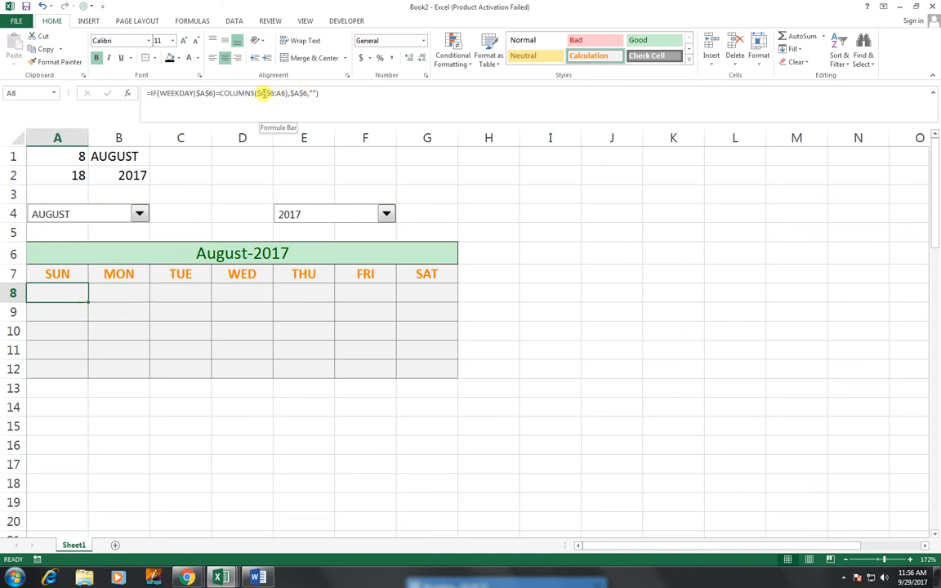
click(260, 93)
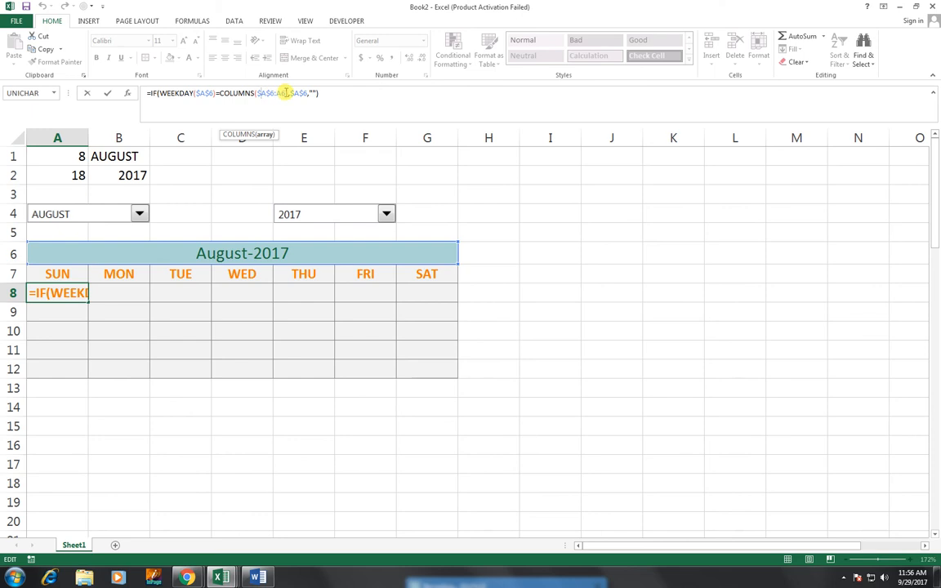
drag(284, 93, 256, 93)
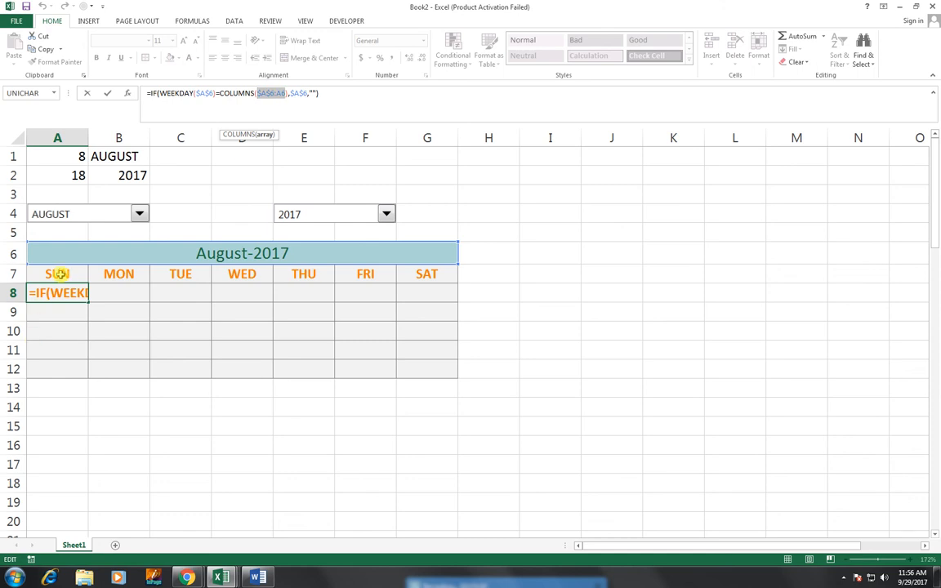
click(59, 274)
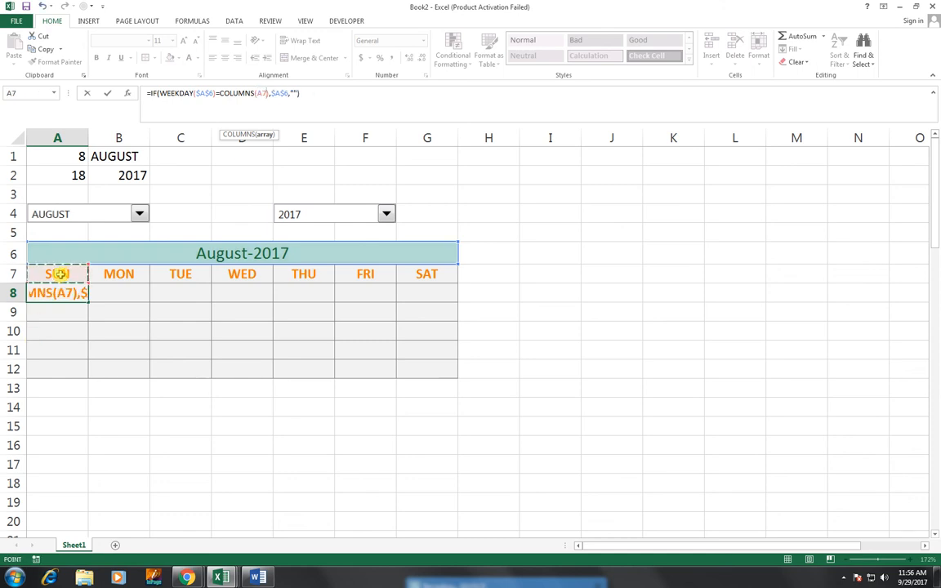
key(F8)
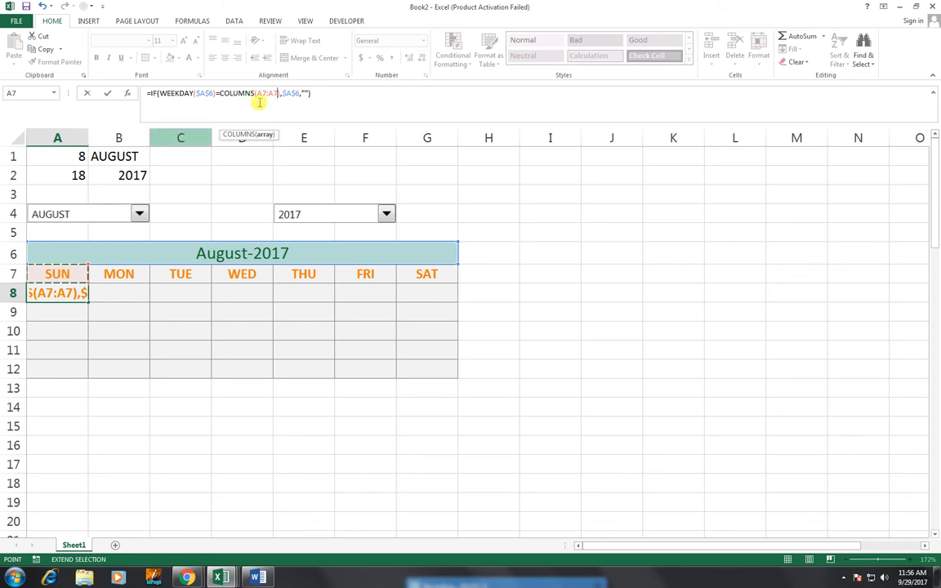
drag(279, 92, 258, 93)
click(266, 93)
double_click(262, 93)
key(F4)
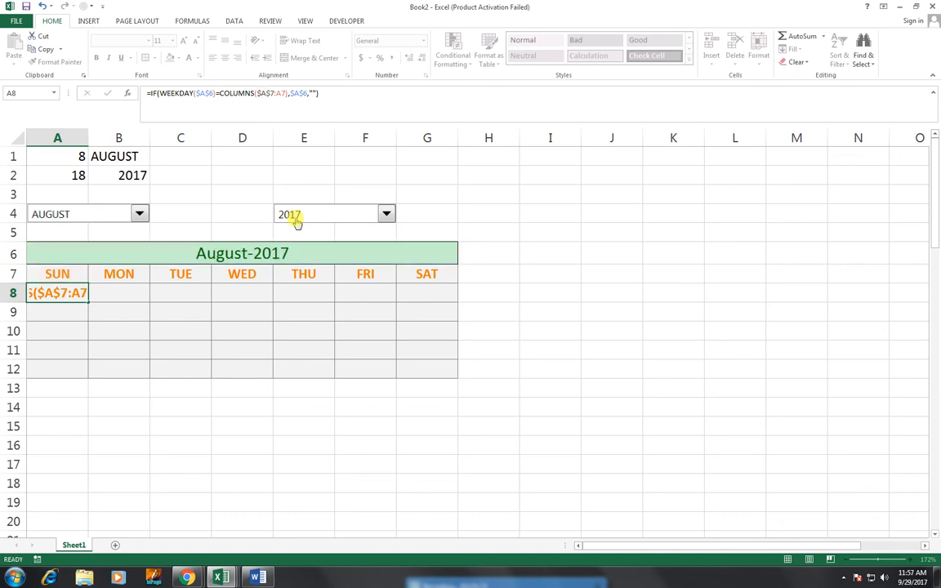
key(Return)
Copy the A8 formula into cell B8
click(74, 291)
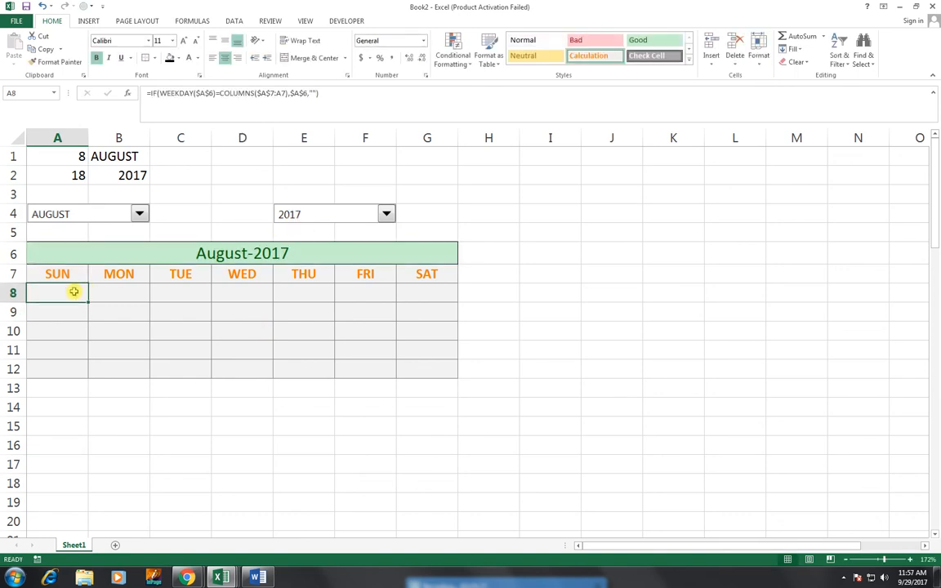
key(ctrl+c)
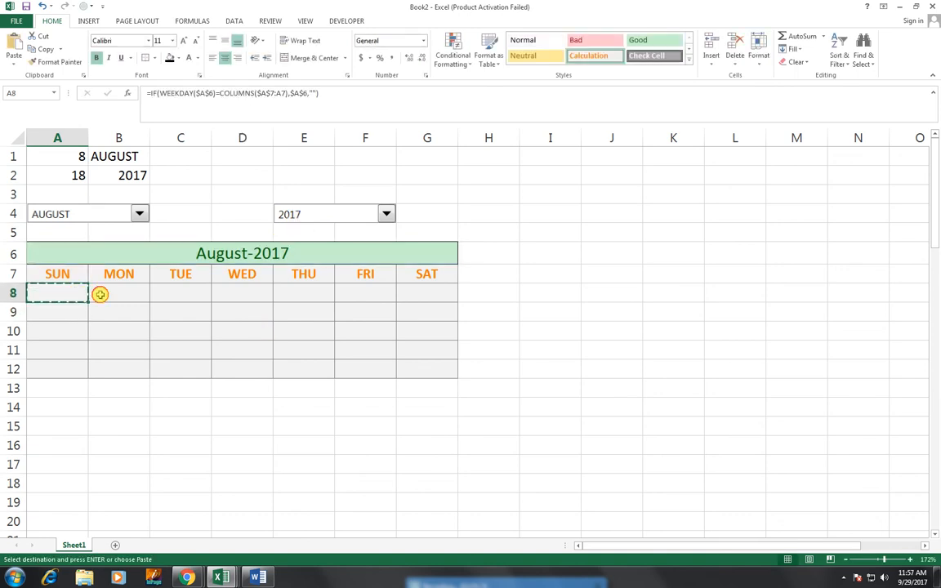
click(99, 294)
key(ctrl+v)
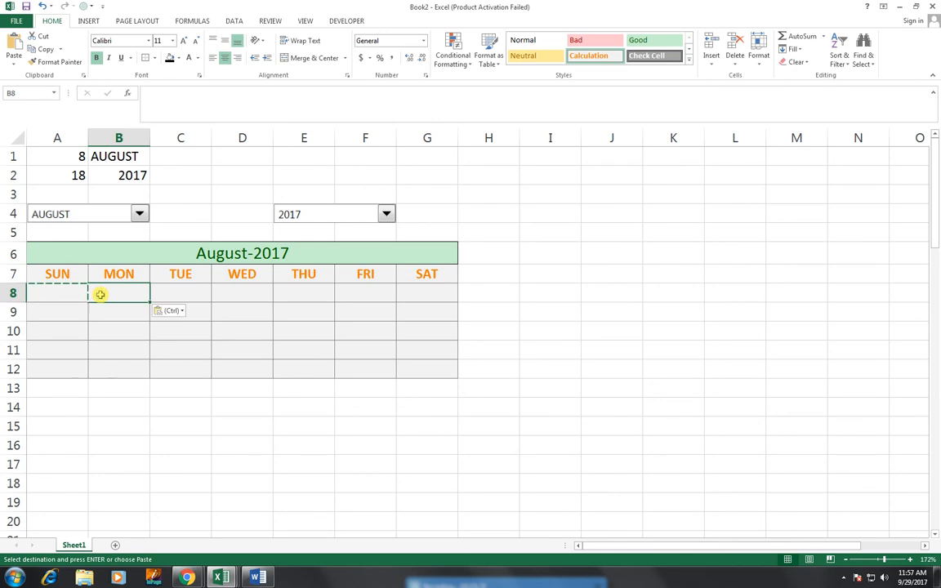
Wrap the B8 formula in an outer IF whose logical test is A8<>" ", placed before the existing IF
click(152, 93)
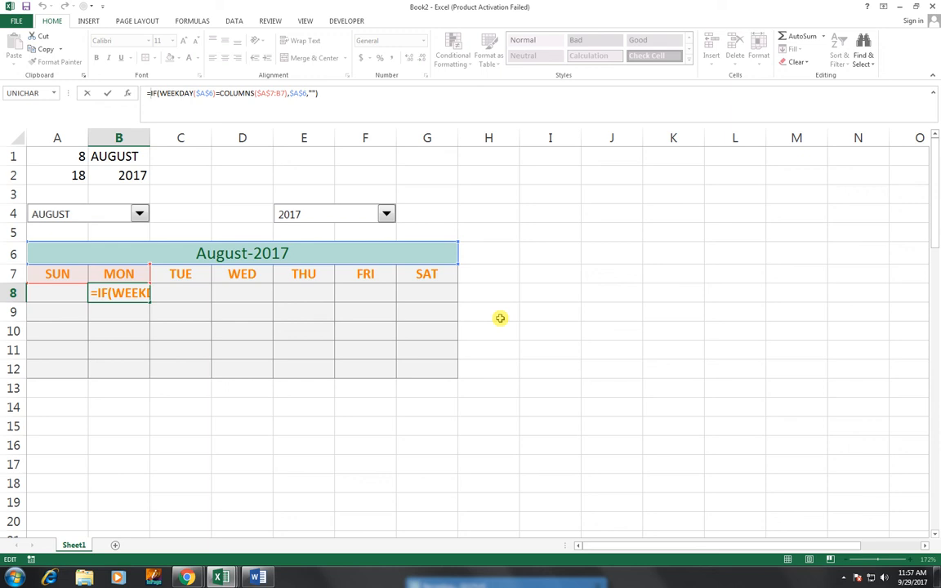
text(IF()
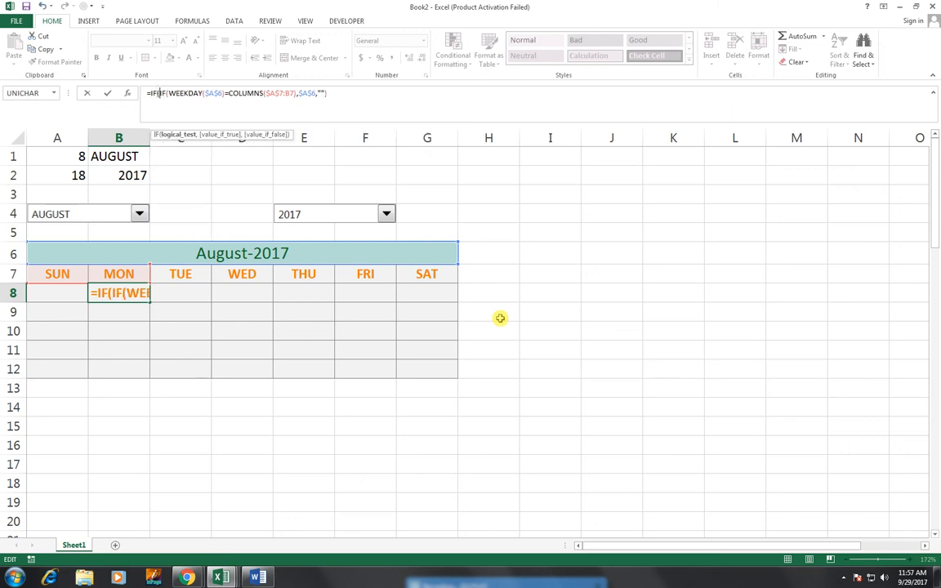
key(Left)
key(Right)
click(74, 293)
text(<>)
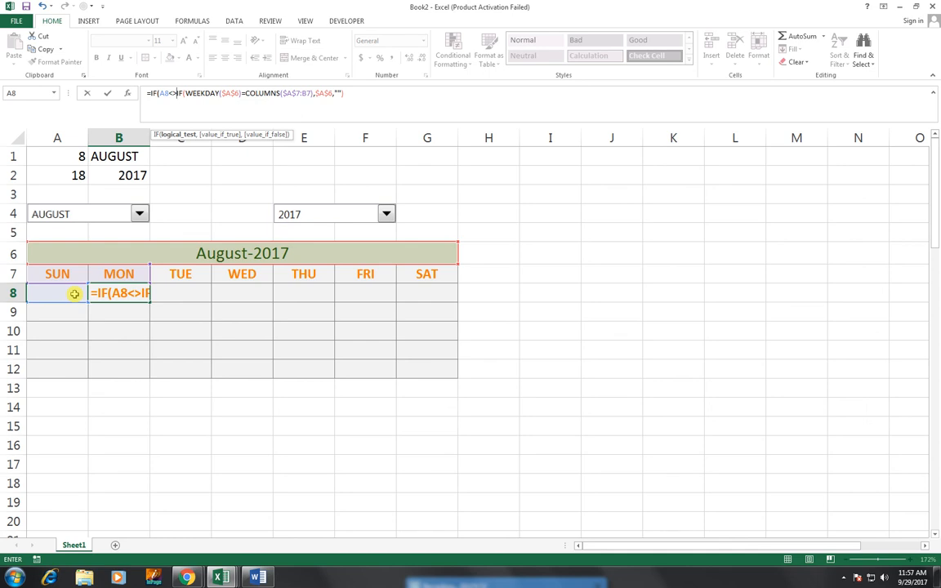
text(" )
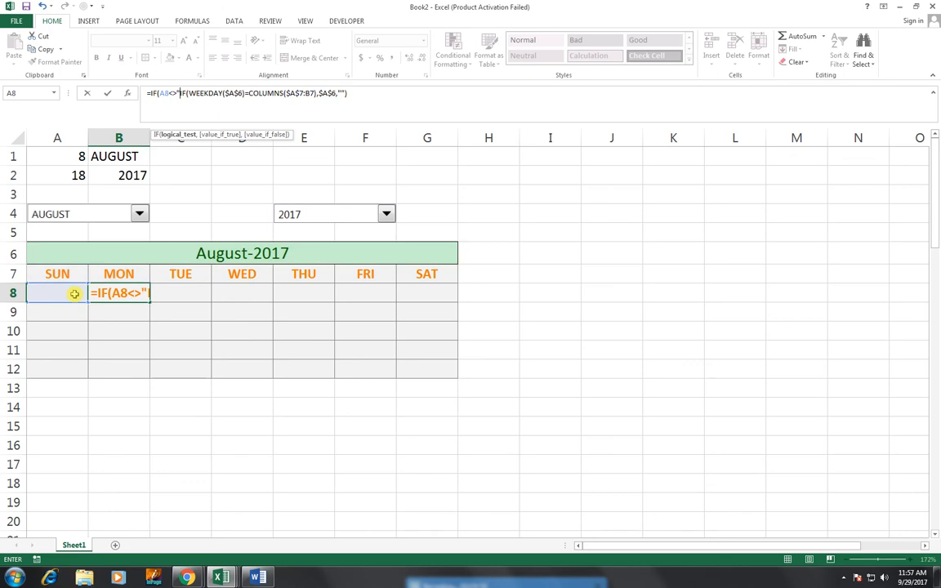
text(")
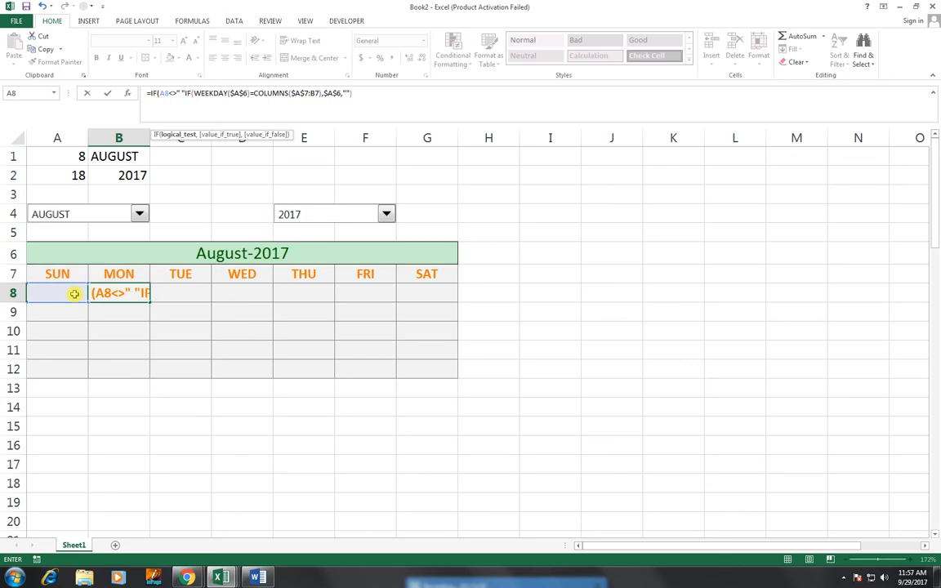
text(,)
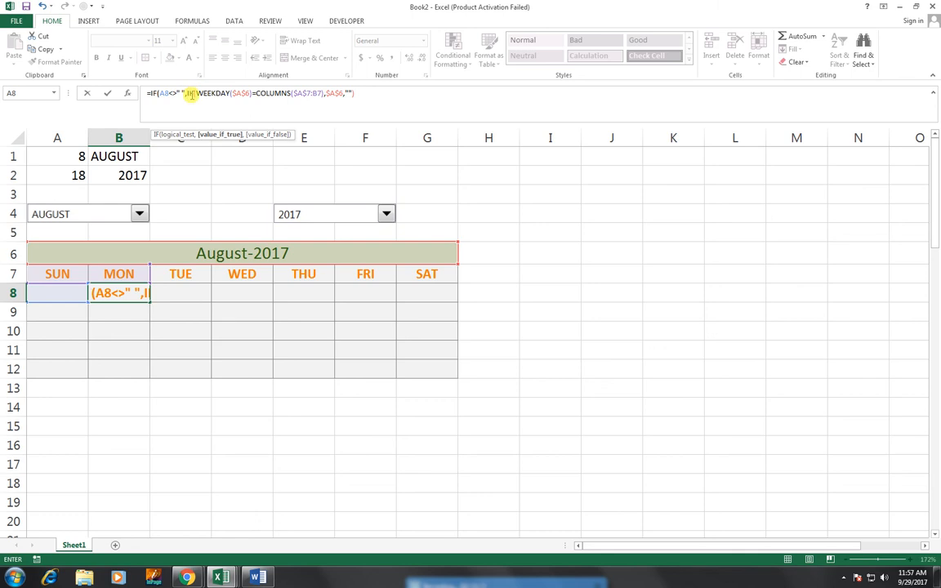
Give the outer IF in B8 the true value A8+1, close it before the inner IF, and enter the formula with the suggested correction
click(65, 295)
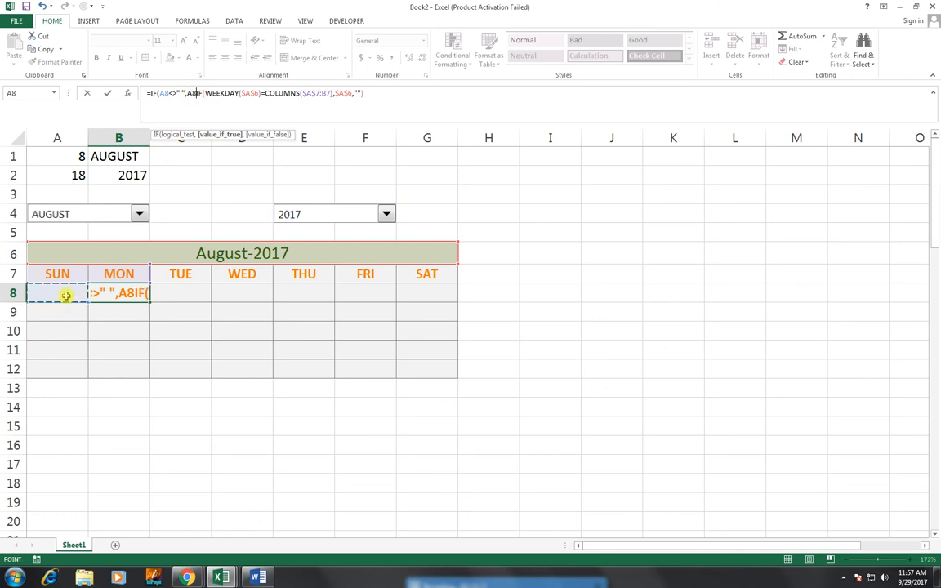
text(+1)
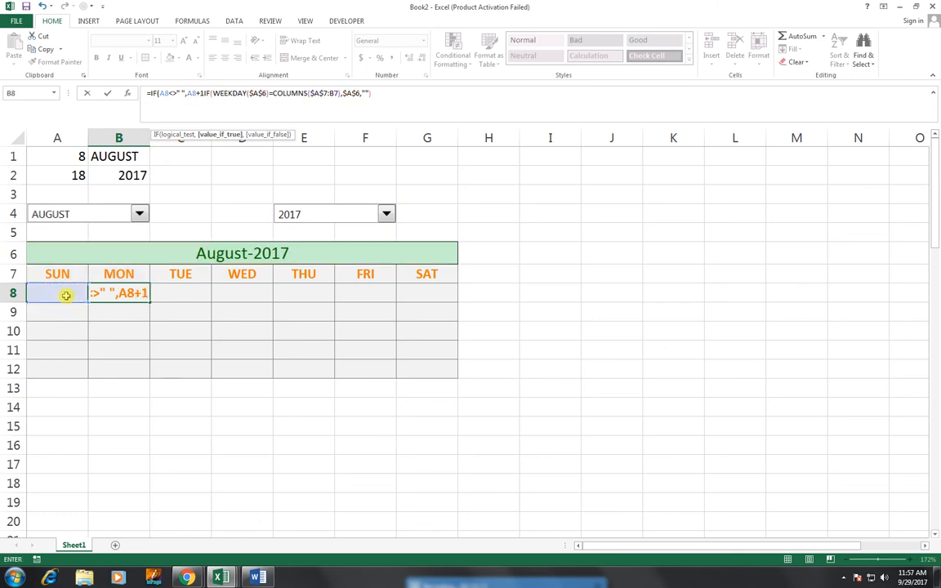
text(,)
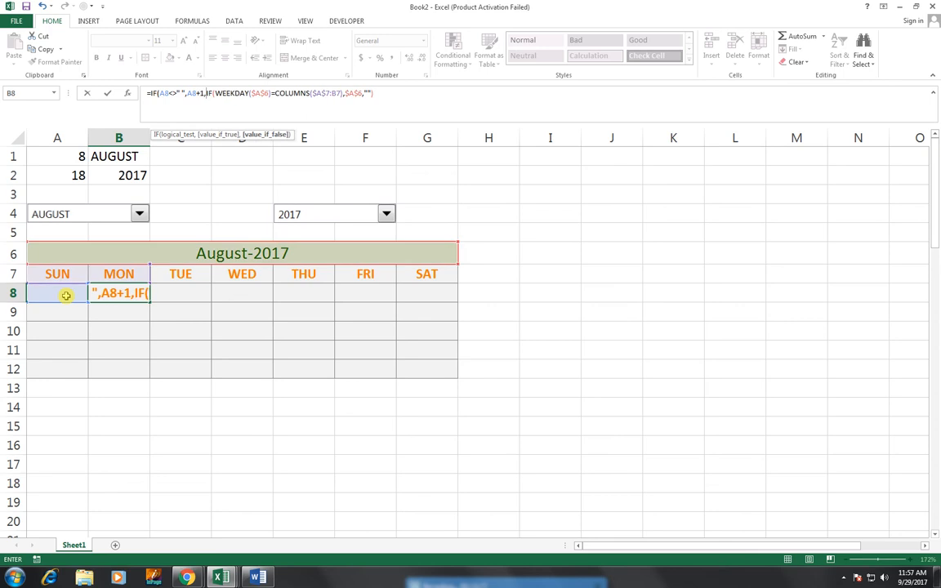
text())
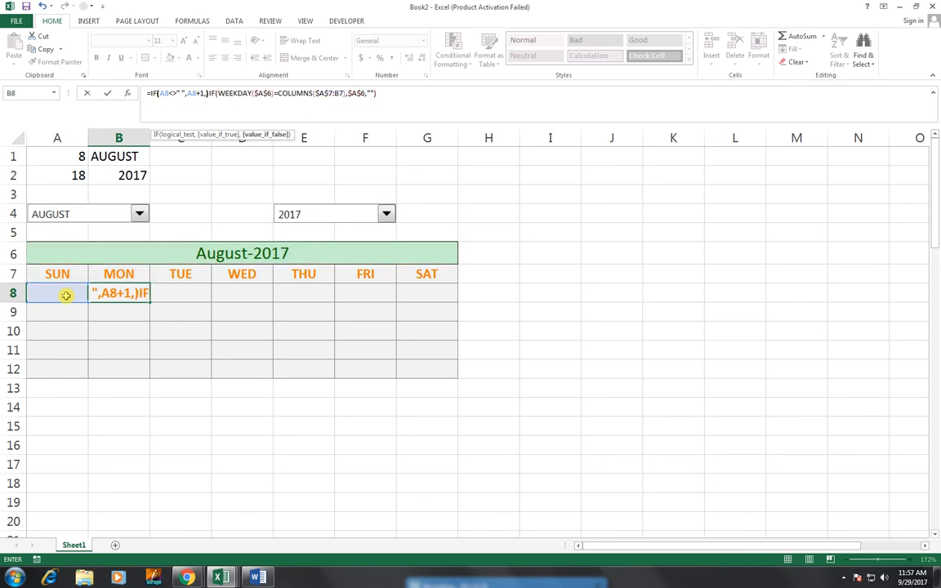
key(Return)
key(Return)
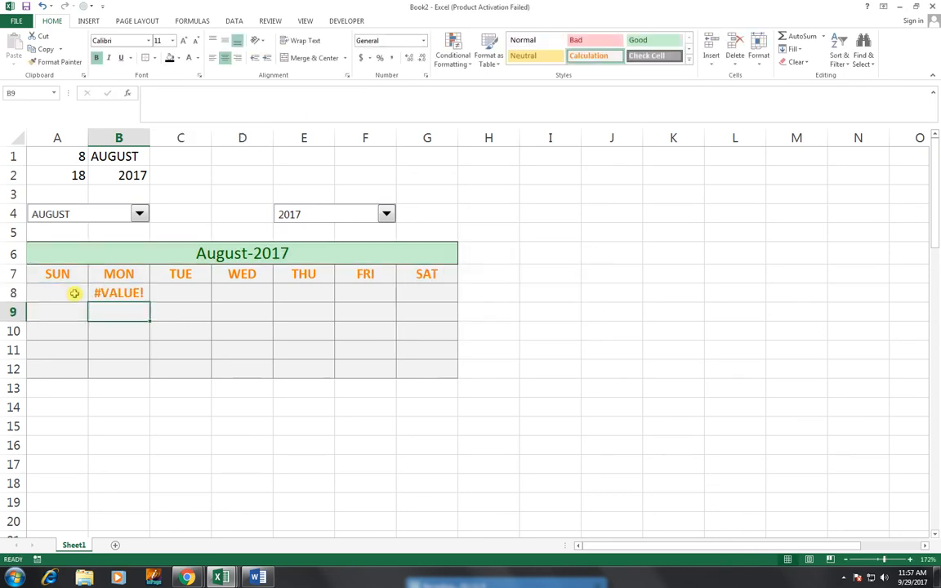
Try to nest the WEEKDAY IF as the outer IF's false value in B8 by removing the ")*" between them
click(115, 296)
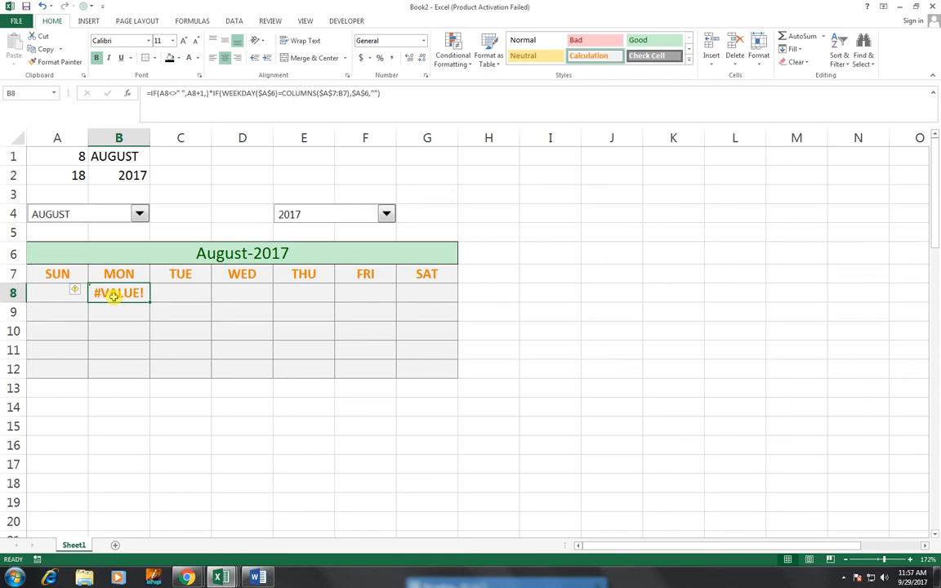
click(210, 93)
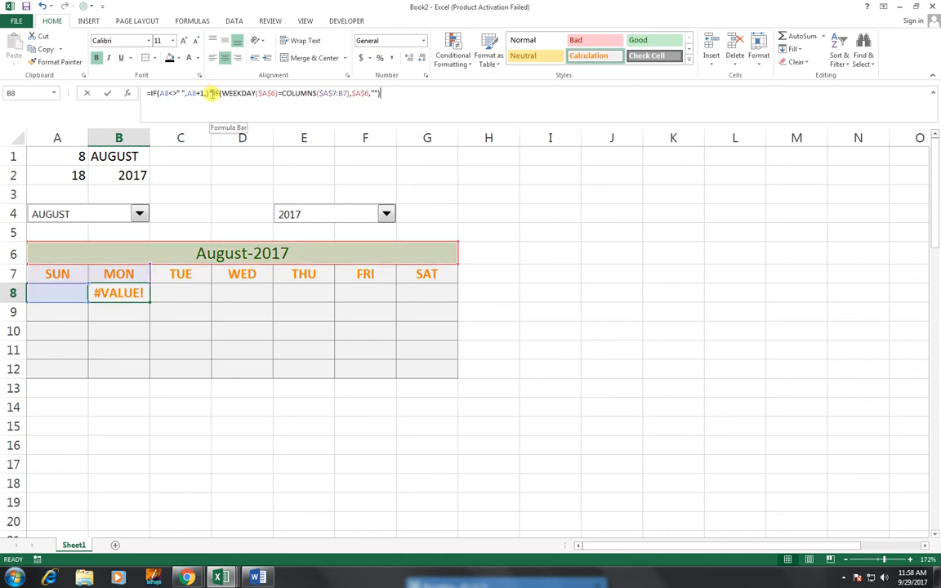
click(210, 93)
key(BackSpace)
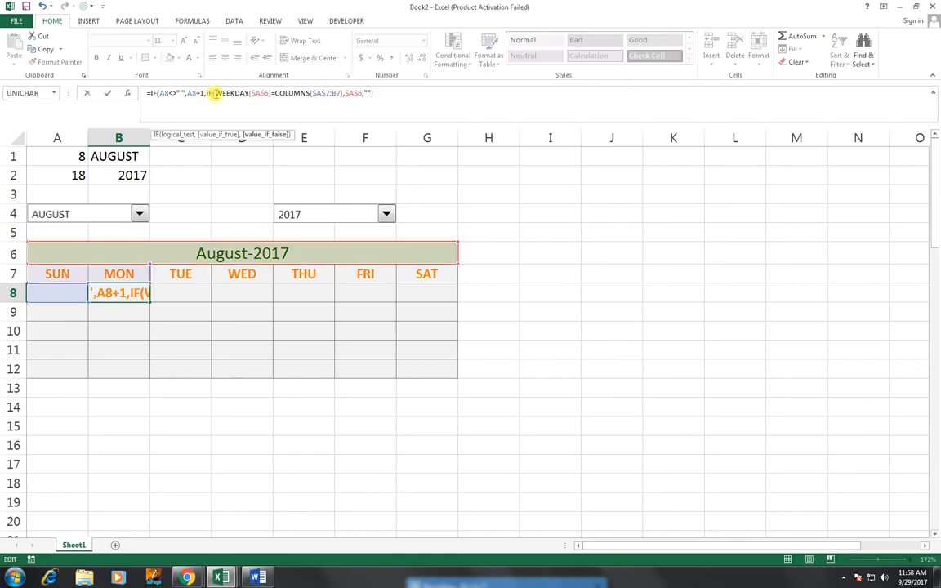
key(Return)
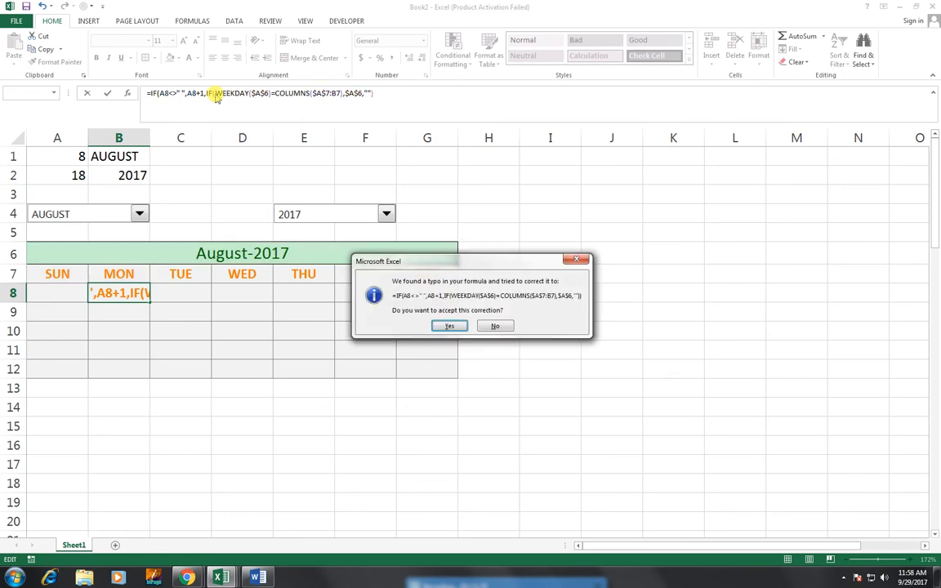
click(498, 325)
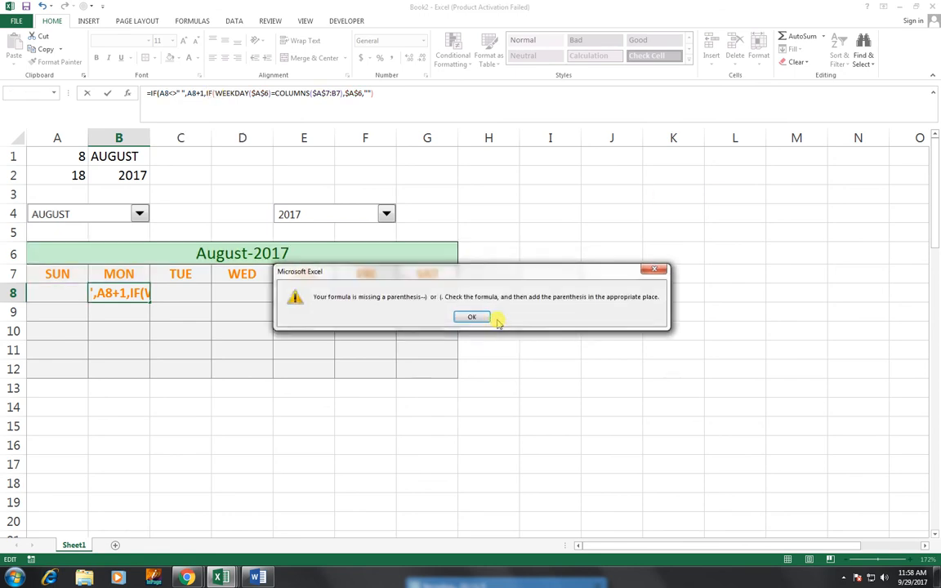
click(474, 317)
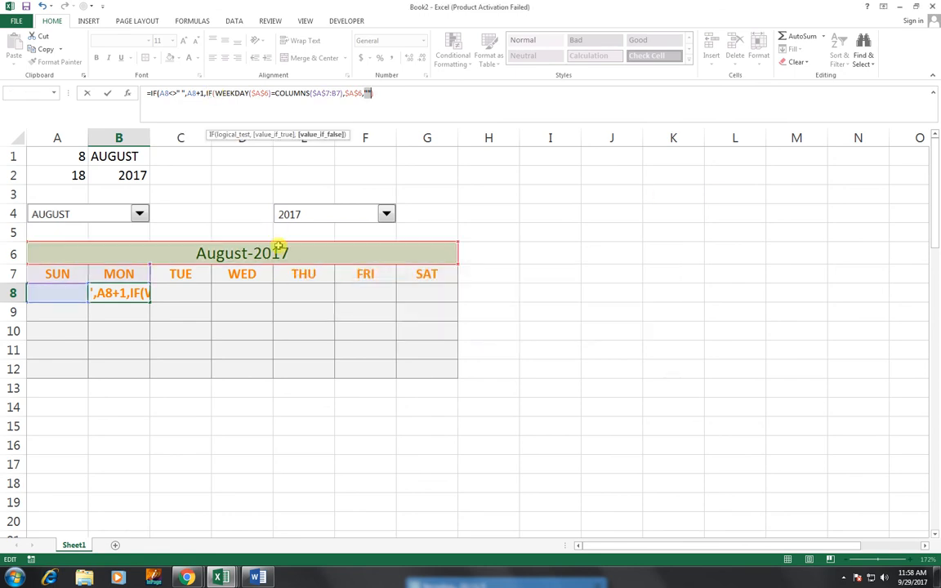
text())
key(Return)
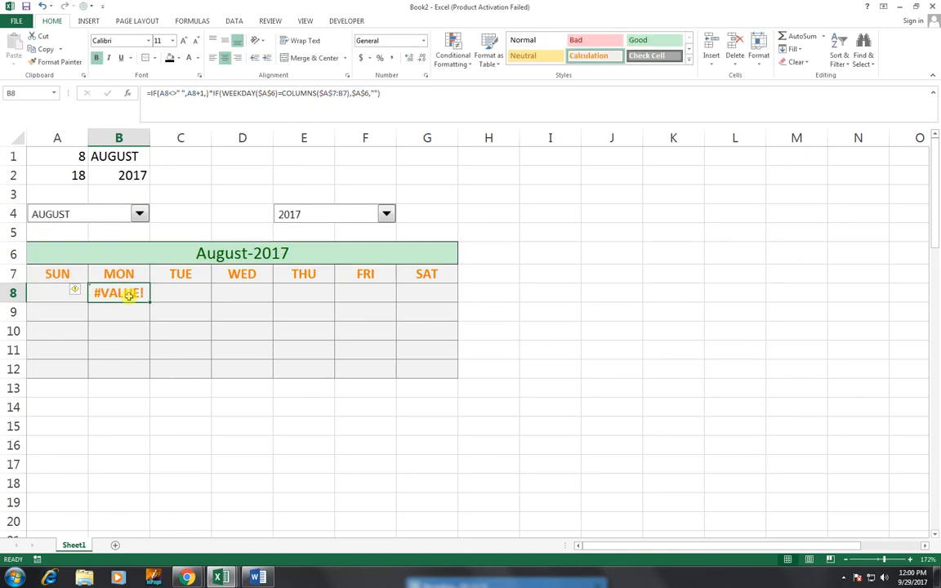
Correct the B8 formula to =IF(A8<>"",A8+1,IF(WEEKDAY($A$6)=COLUMNS($A$7:B7),$A$6,"")) and fill it across to G8
double_click(129, 296)
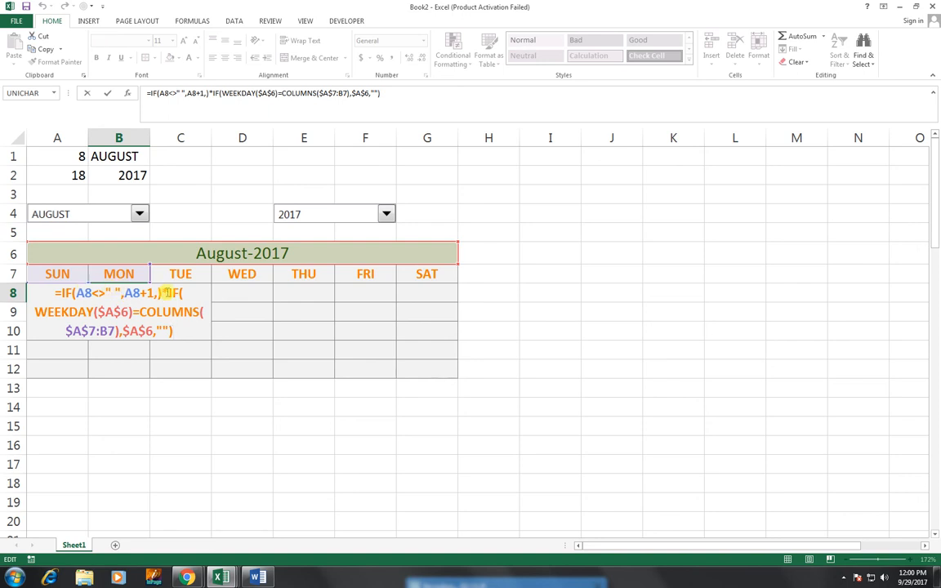
key(BackSpace)
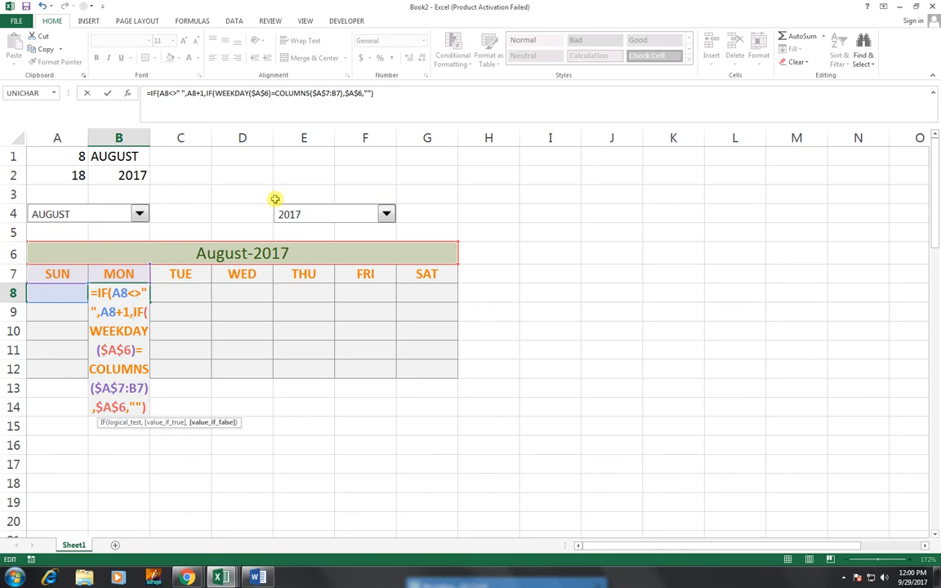
click(180, 92)
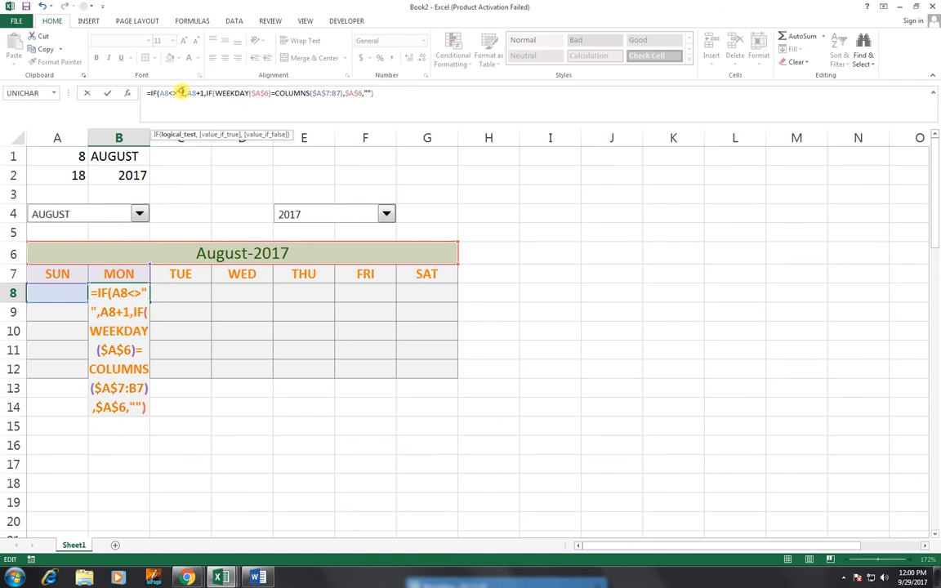
key(BackSpace)
key(Return)
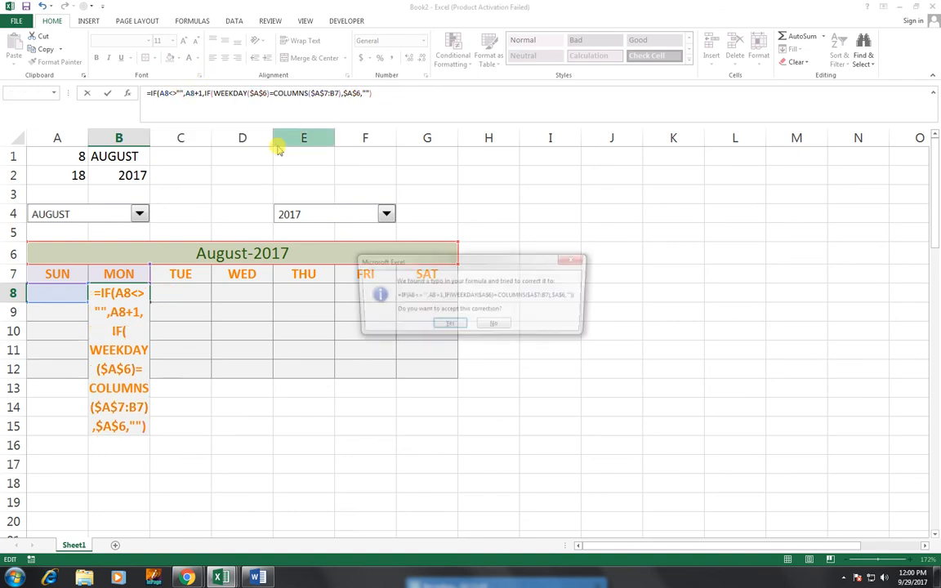
key(Return)
key(Up)
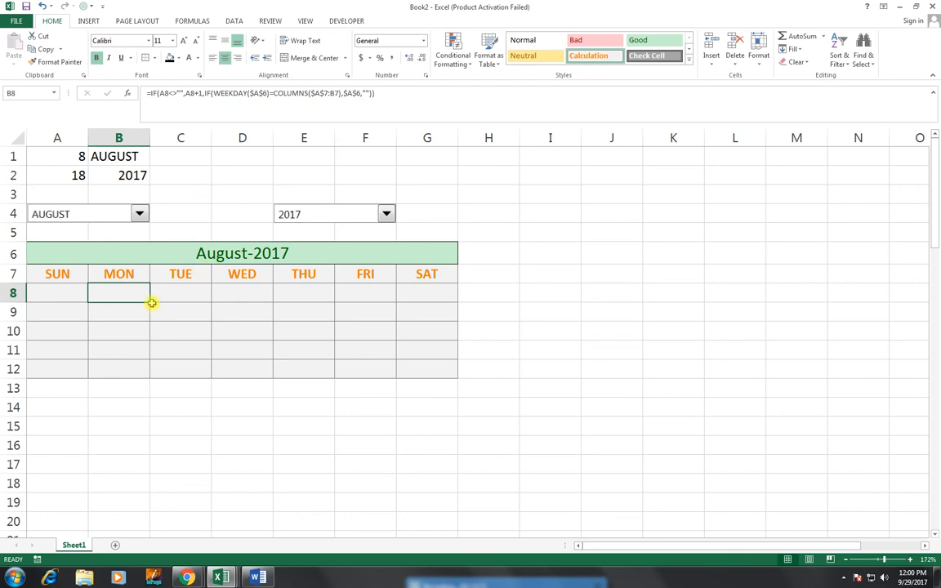
drag(151, 303, 425, 300)
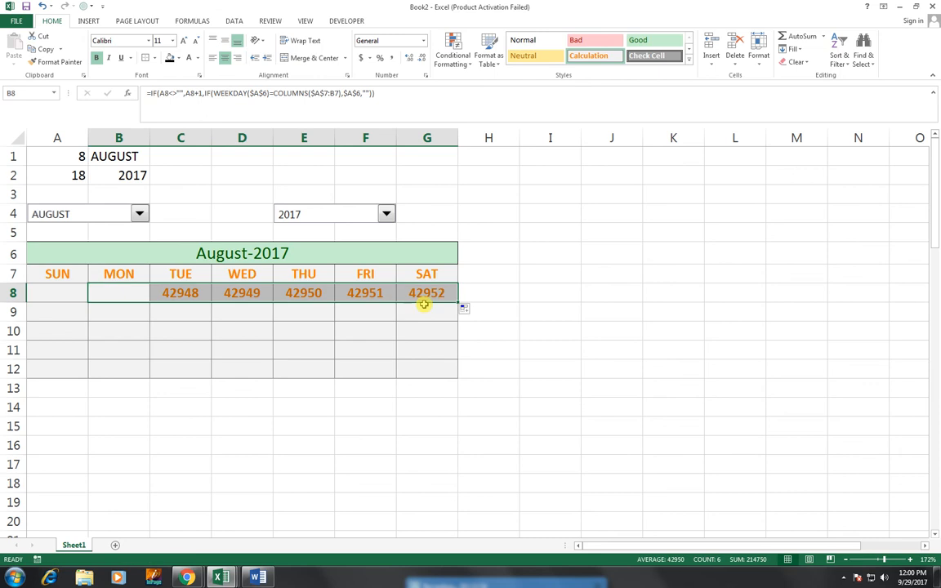
Enter the formula =G8+1 in A9 to continue the dates from the previous Saturday
click(52, 313)
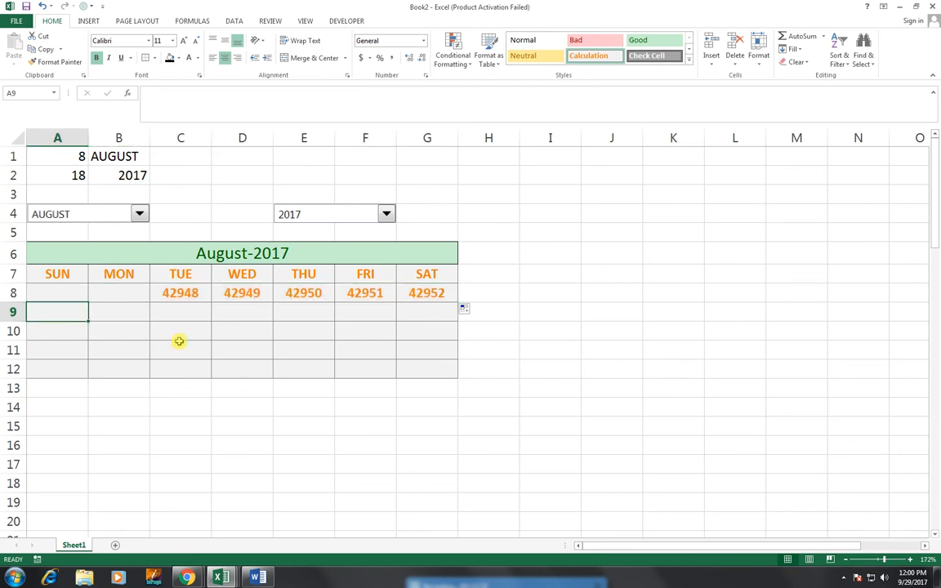
text(=)
key(Up)
key(Right)
key(Right)
key(Right)
key(Right)
key(Right)
key(Right)
text(+41)
key(BackSpace)
key(BackSpace)
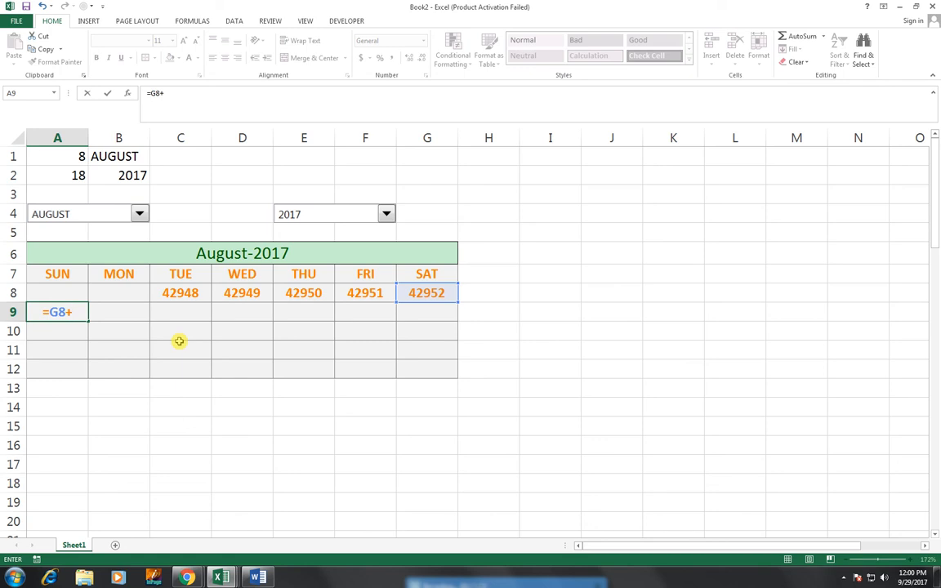
text(1)
key(Return)
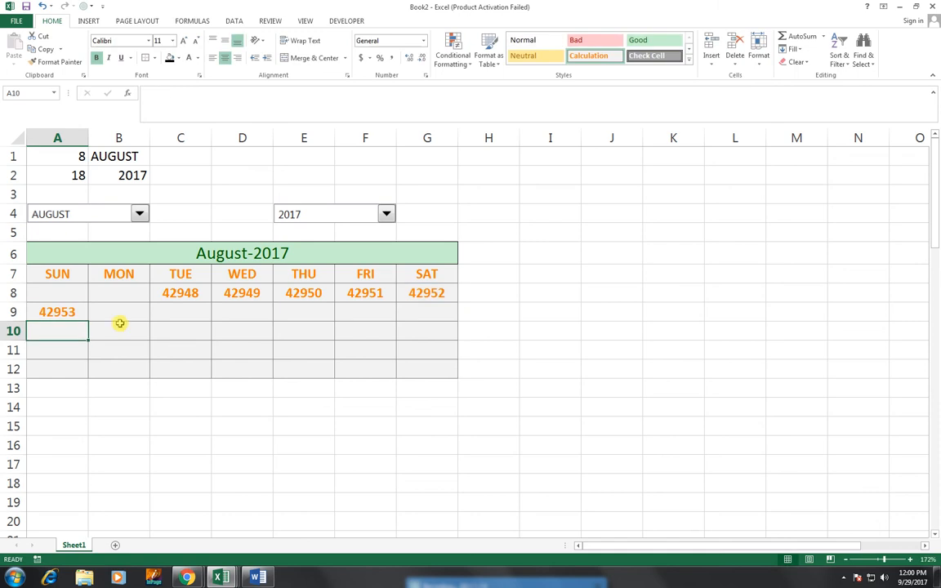
Try to fill the A9 formula across to G9
click(84, 314)
drag(88, 321, 445, 315)
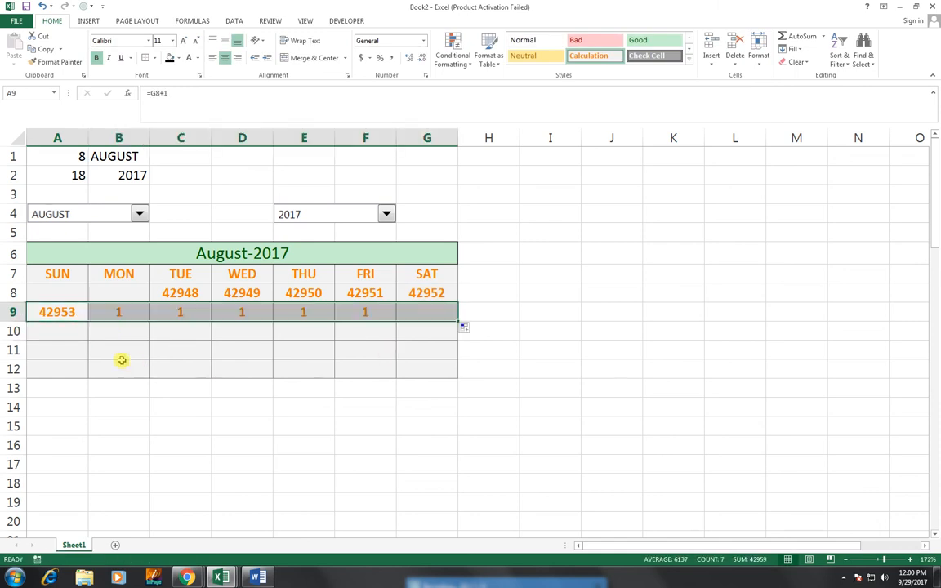
click(116, 315)
click(71, 317)
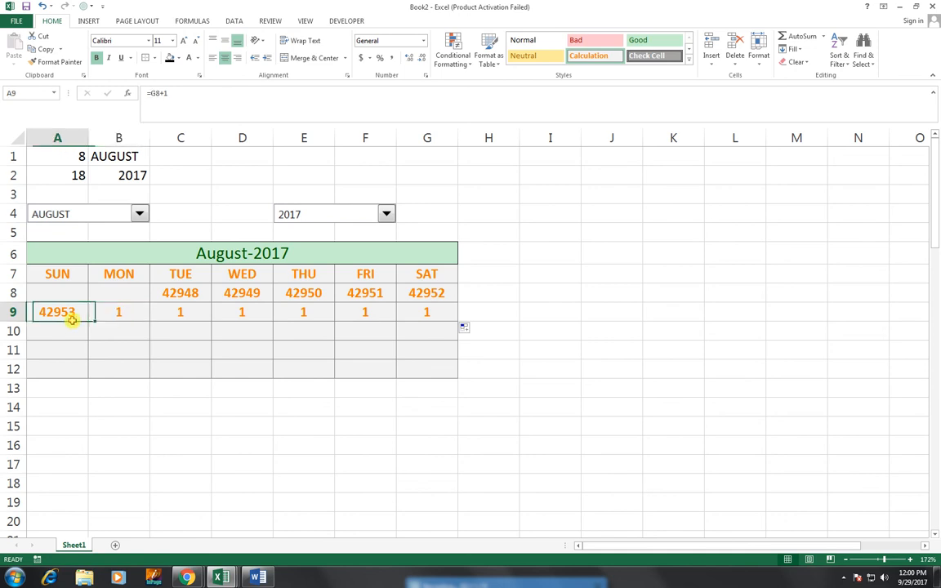
Replace the B9 formula with =A9+1 and fill it across to G9
click(122, 311)
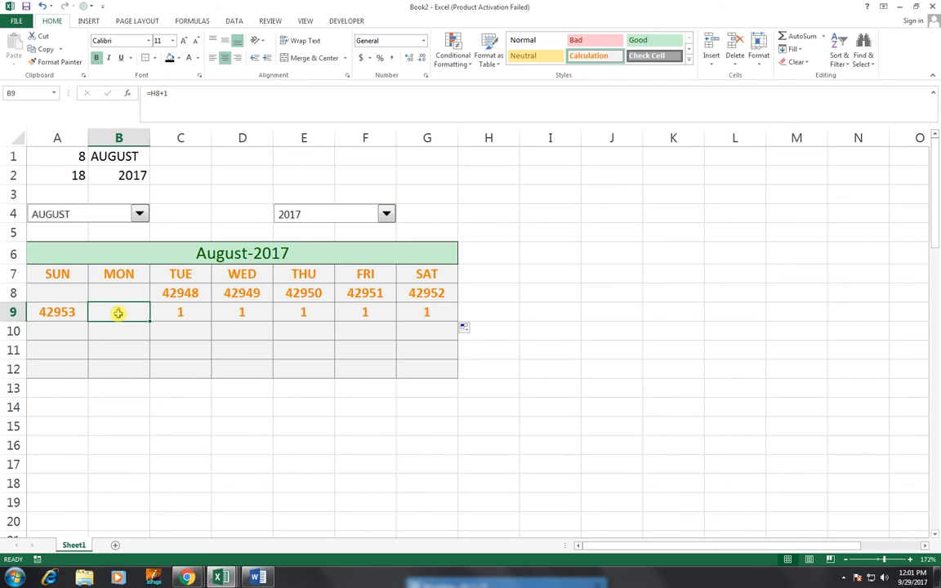
text(=)
key(Left)
text(+1)
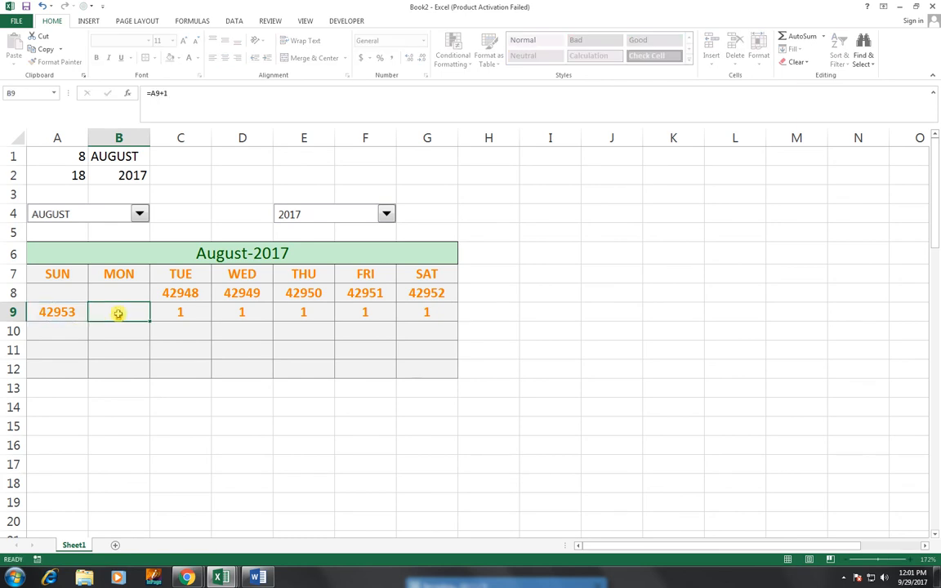
key(Return)
click(119, 311)
drag(149, 323, 420, 330)
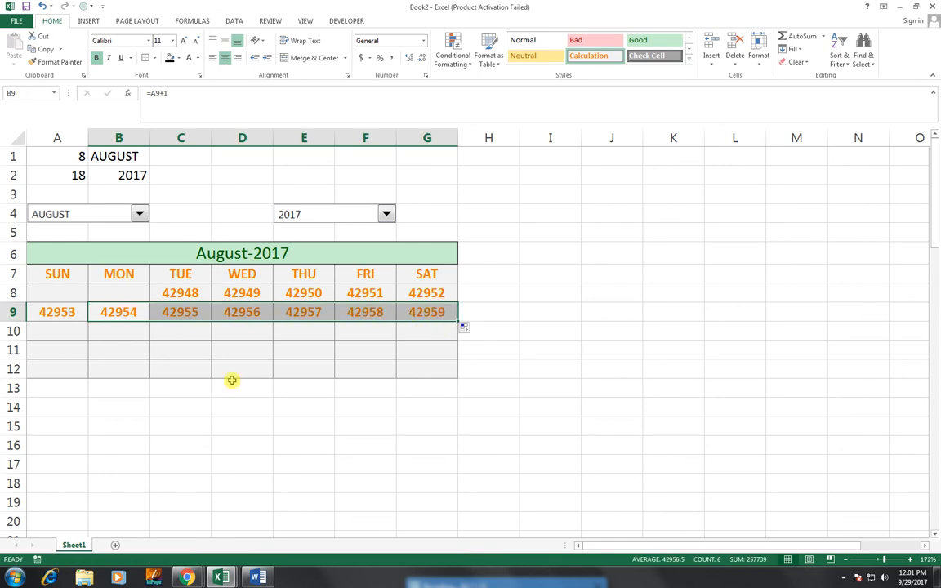
Copy the week formulas in A9:G9 into row 10 and check the pasted formulas in A10, B10 and C10
click(42, 333)
drag(61, 319, 407, 309)
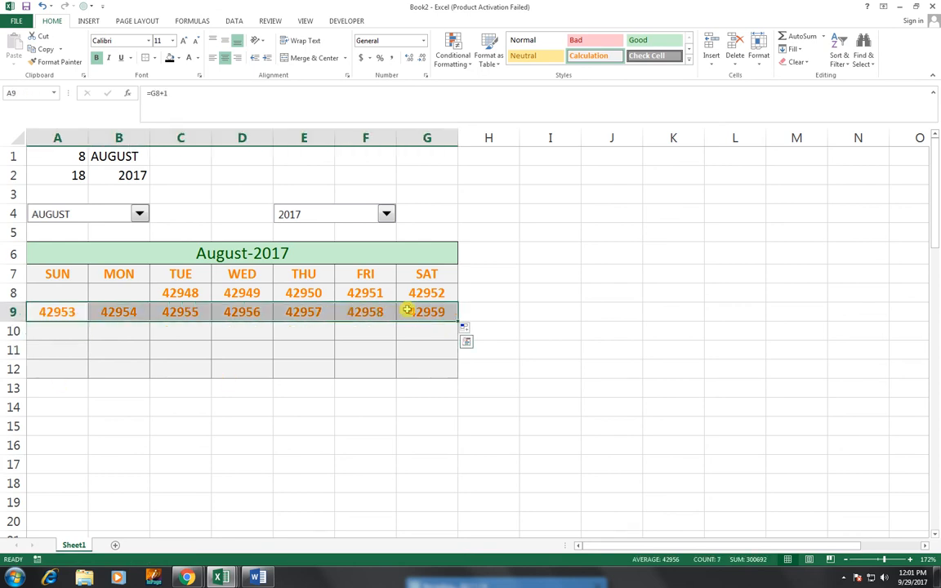
key(ctrl+c)
key(Down)
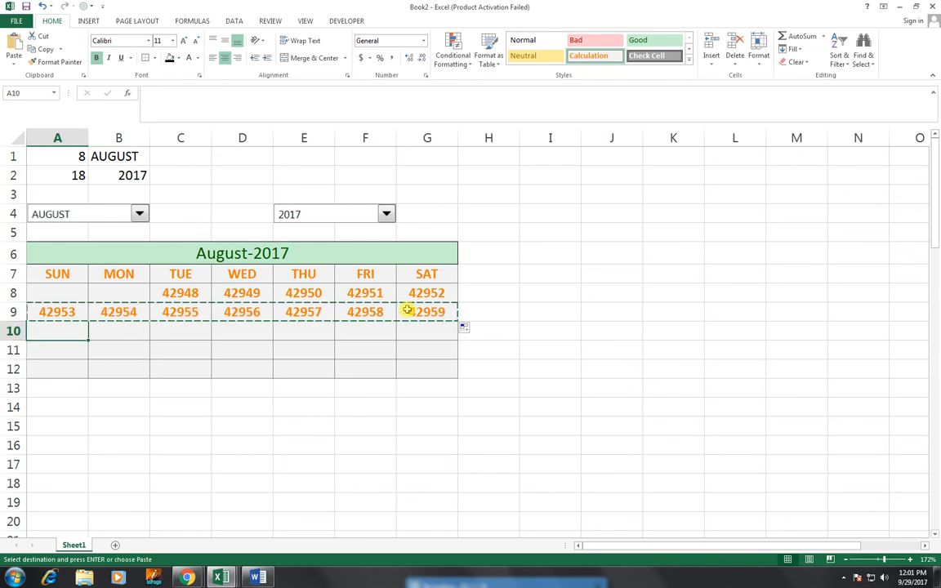
key(ctrl+v)
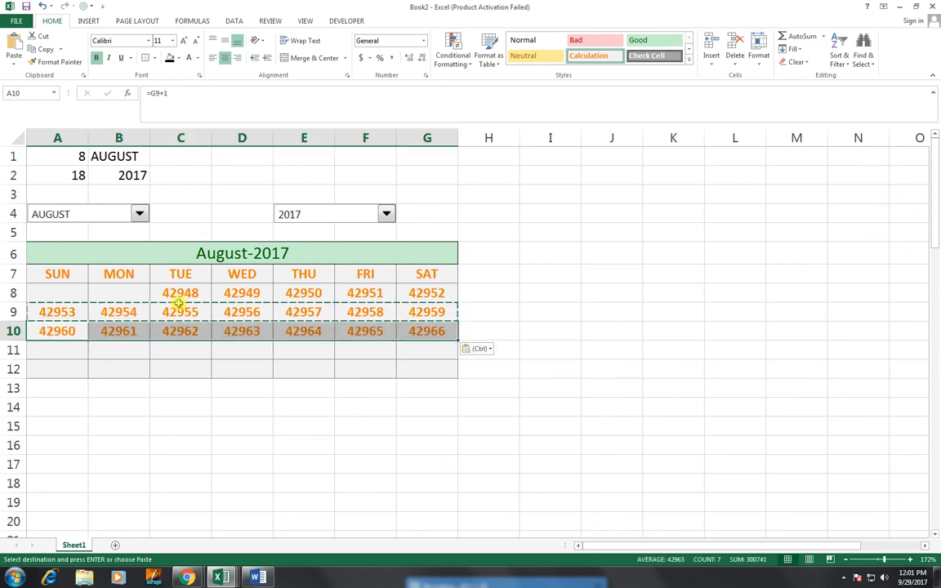
click(86, 332)
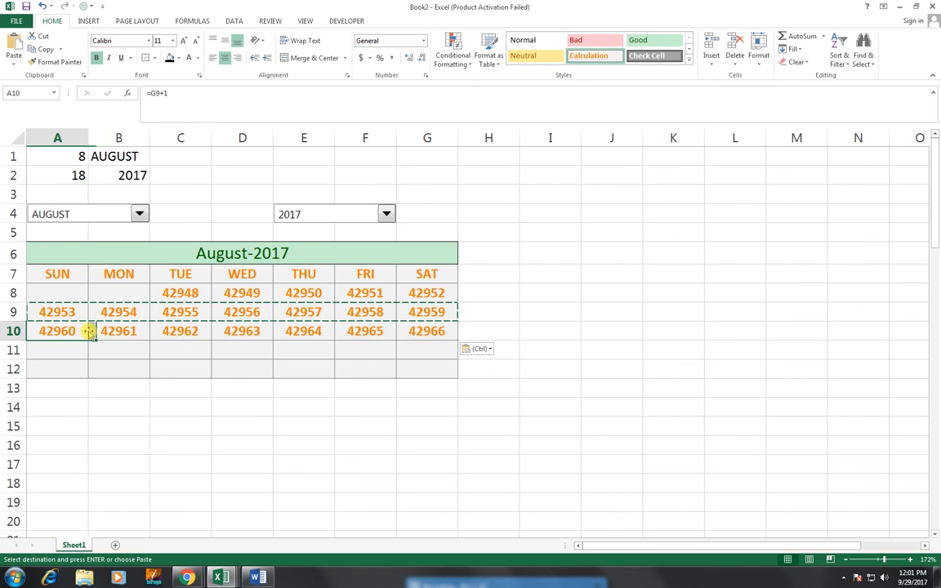
click(101, 331)
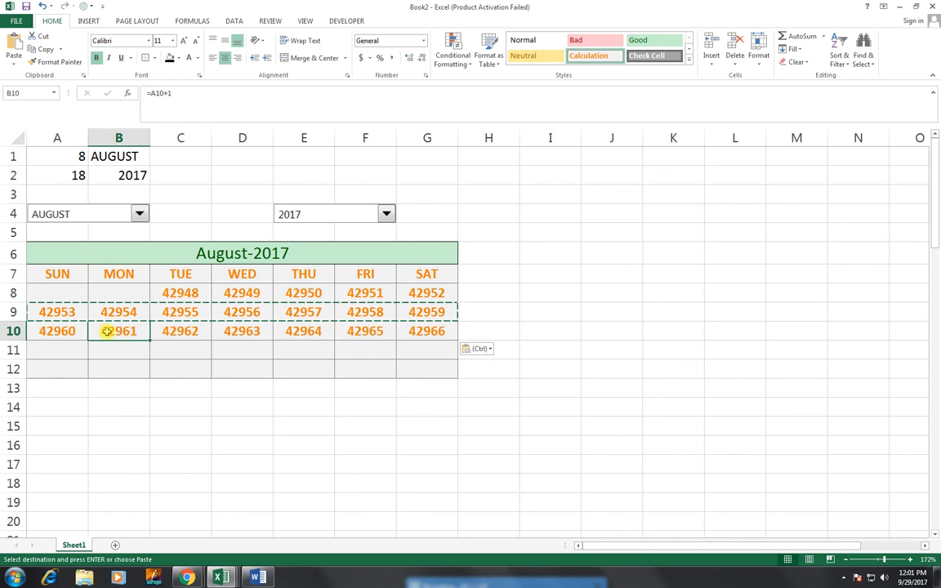
click(185, 331)
Start an IF formula in A11 with the logical test EOMONTH(A6,0)>G10
click(77, 349)
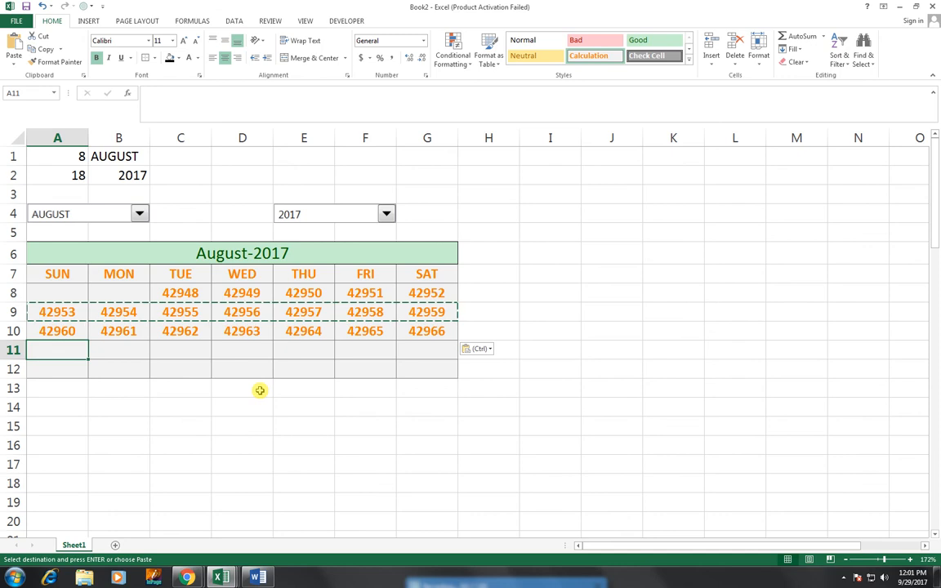
text(=IF)
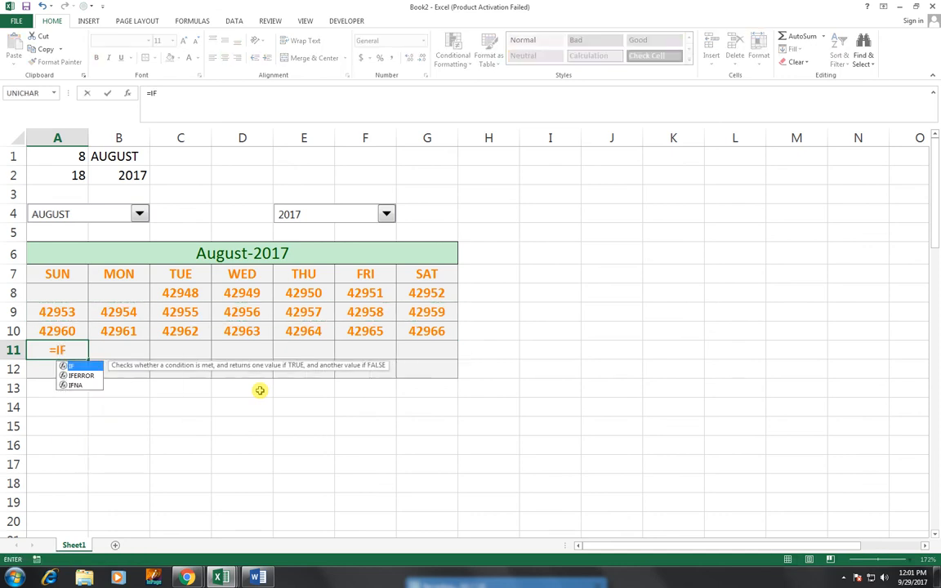
text(()
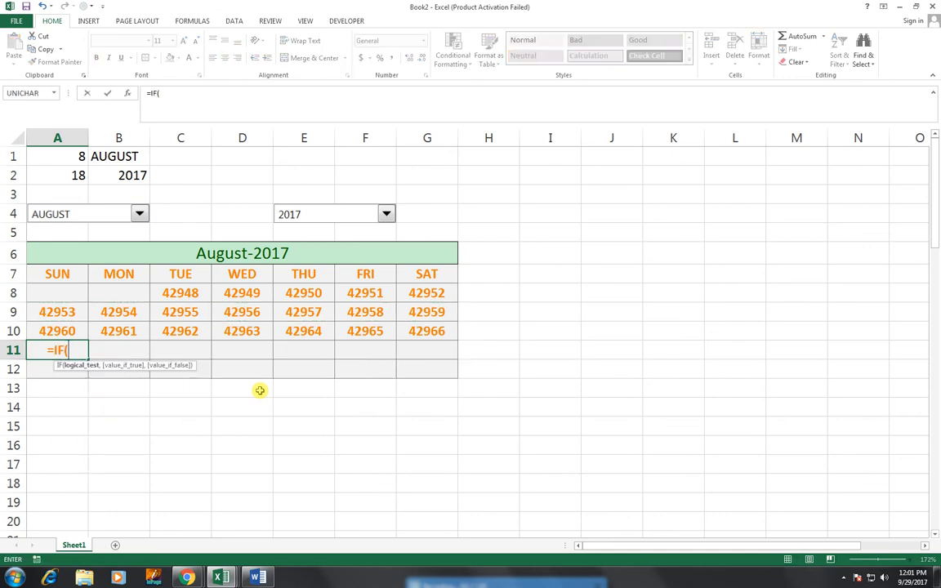
text(EOM)
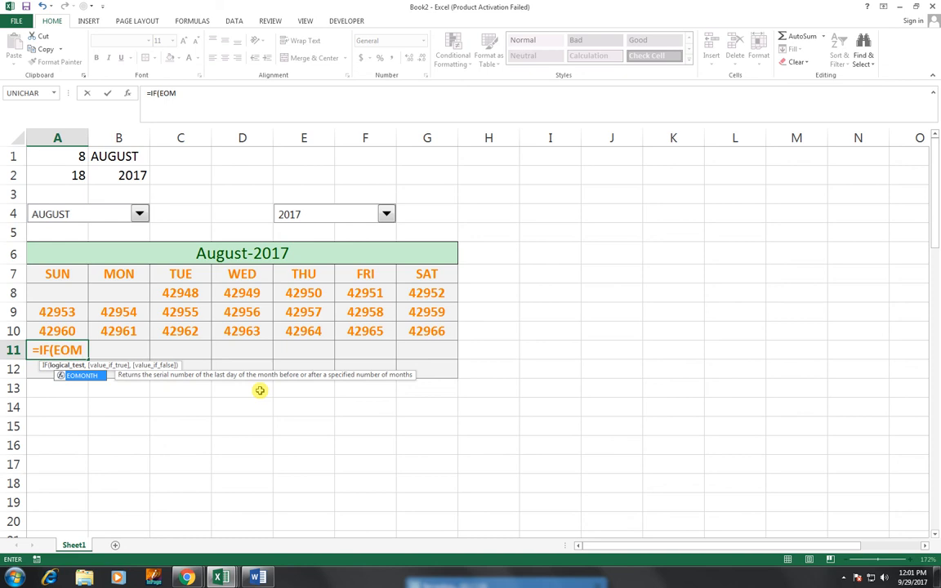
key(Tab)
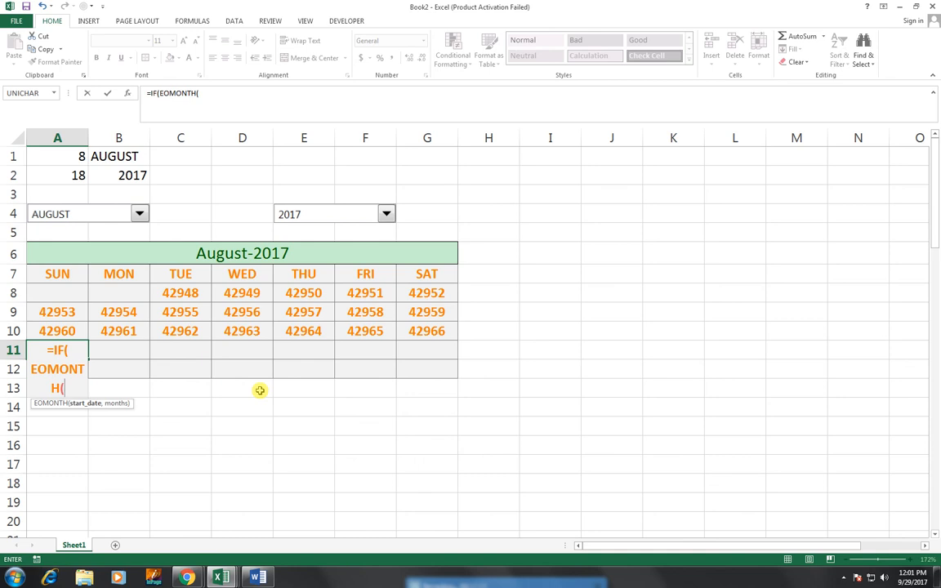
click(260, 253)
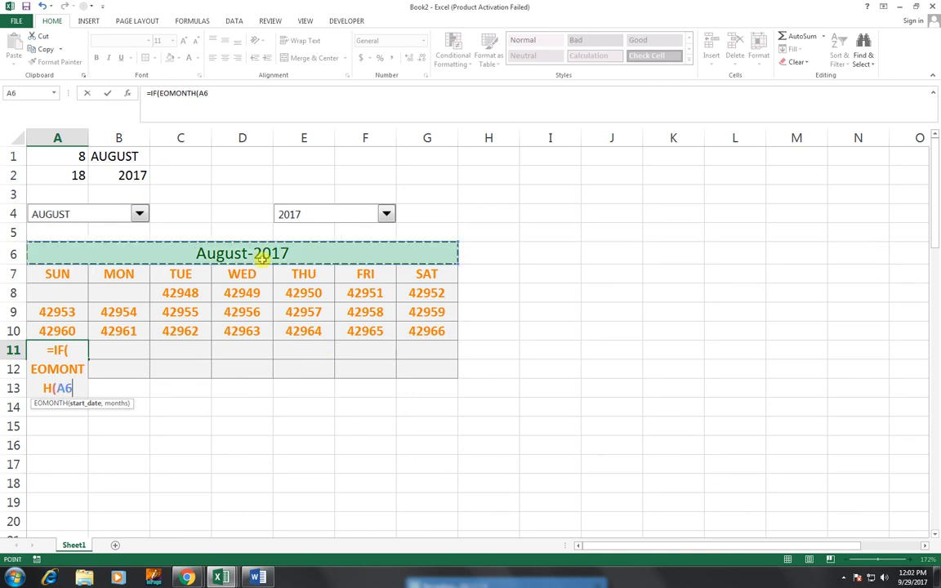
text(,0)
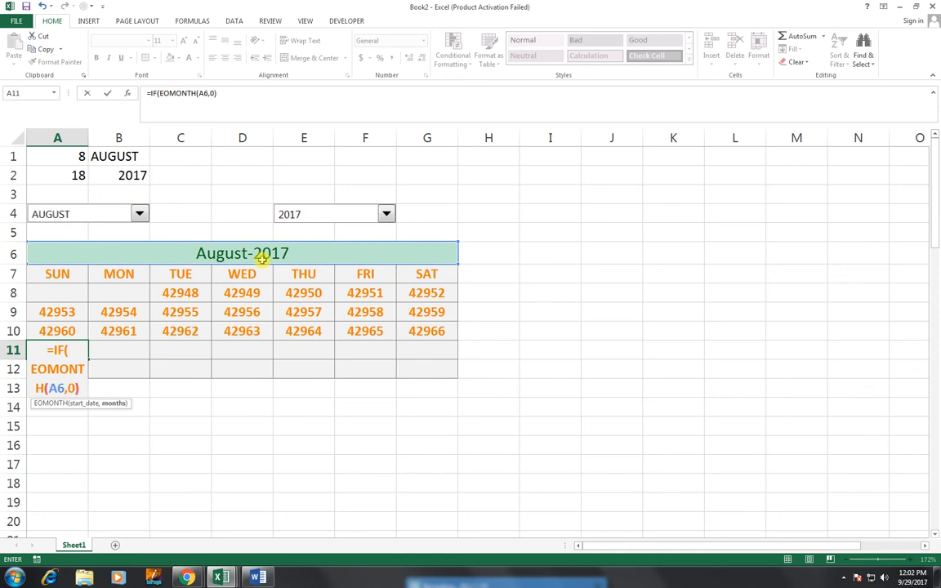
text()>)
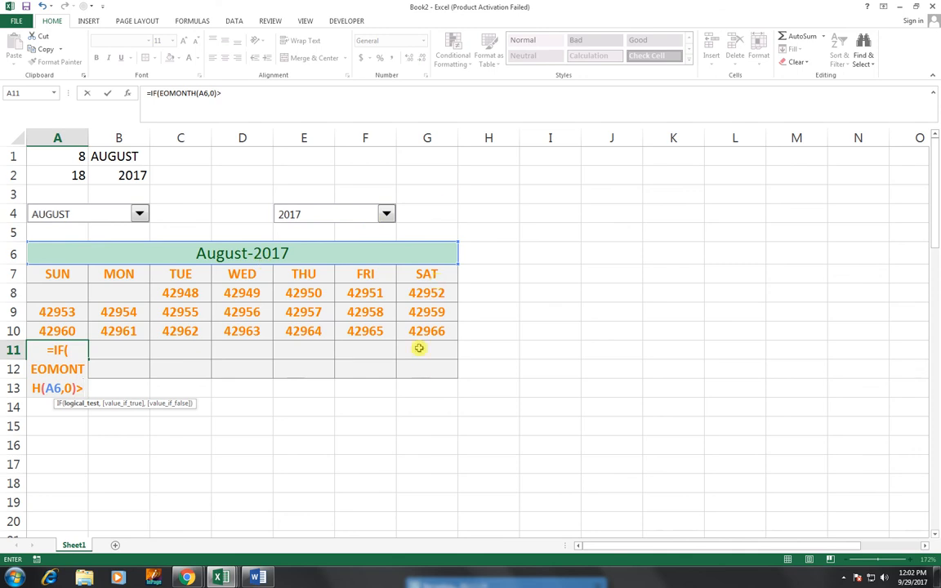
click(417, 338)
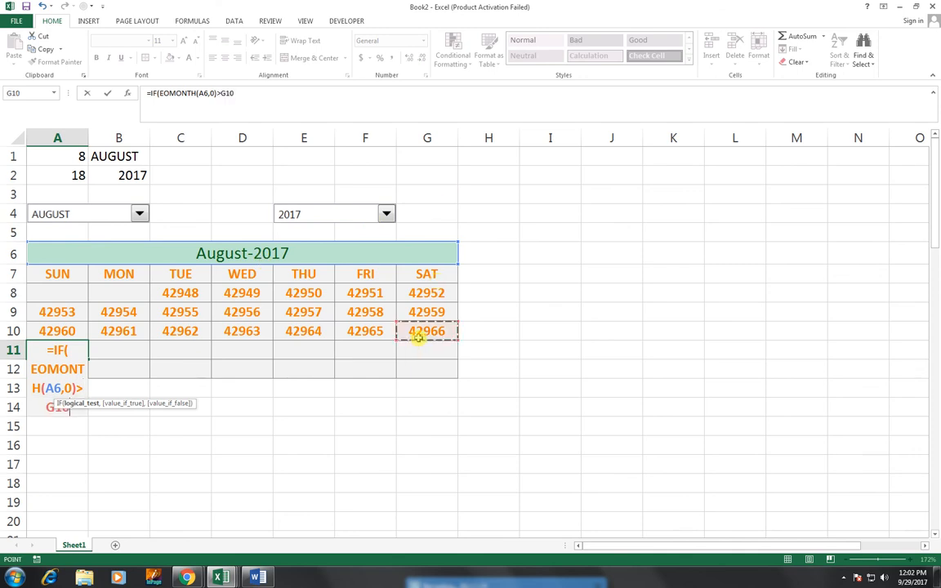
Complete the A11 IF formula with G10+1 as the true value and "" as the false value, and enter it
text(,)
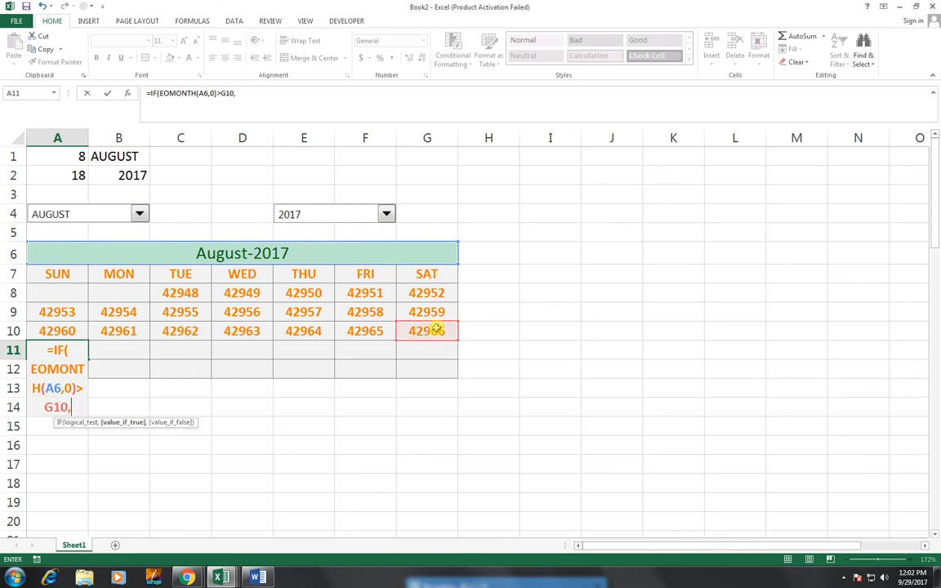
click(436, 330)
text(+1)
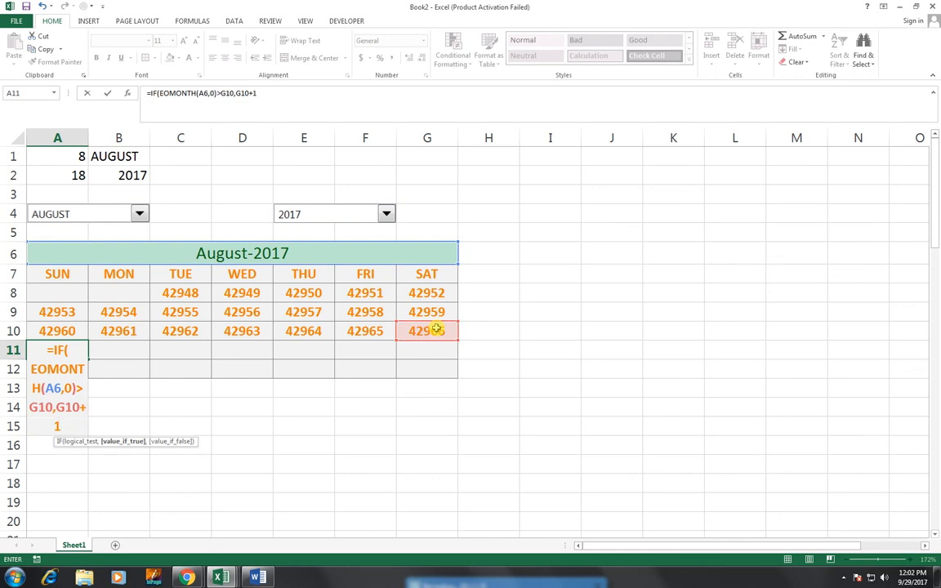
text(,"")
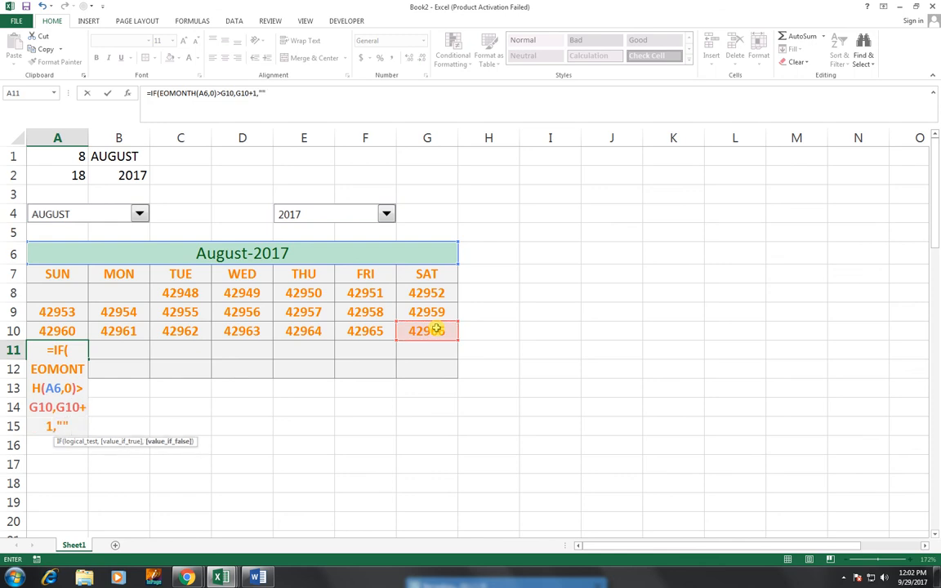
text())
key(Return)
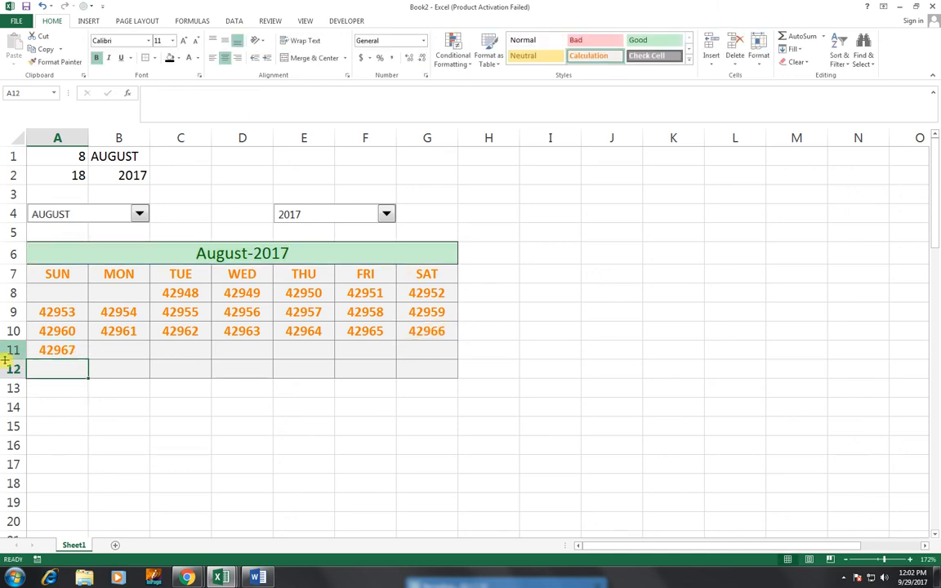
Make the A6 reference in the A11 formula absolute as $A$6
click(51, 346)
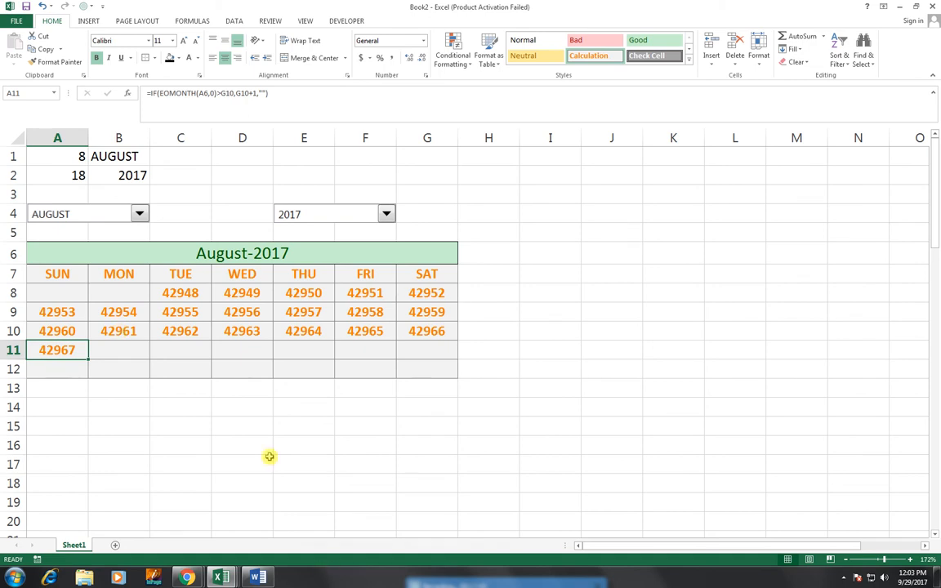
double_click(83, 350)
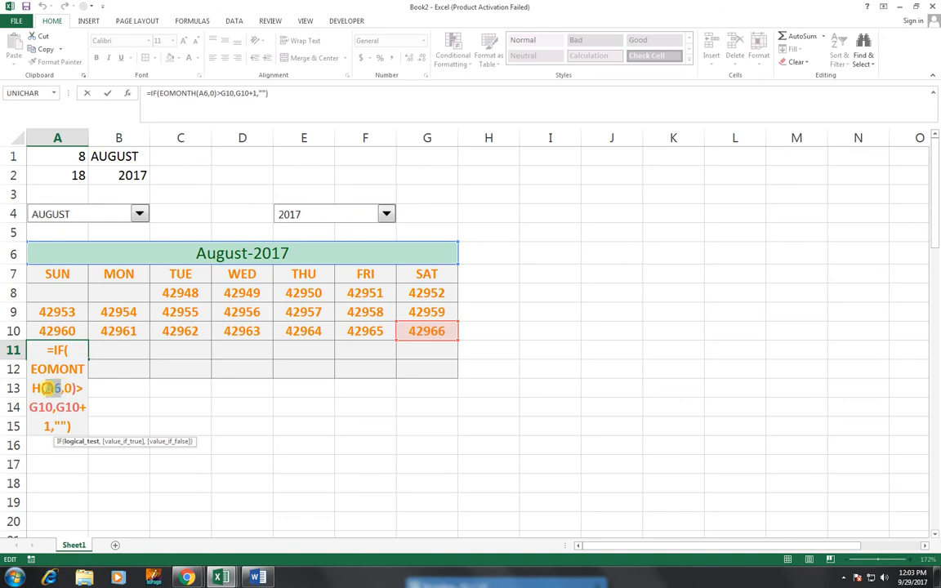
double_click(54, 388)
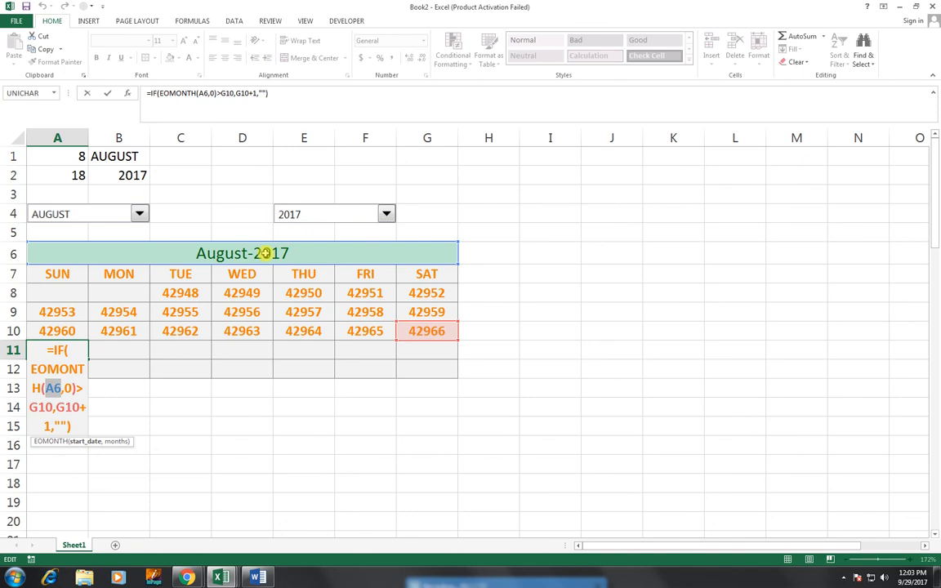
key(F4)
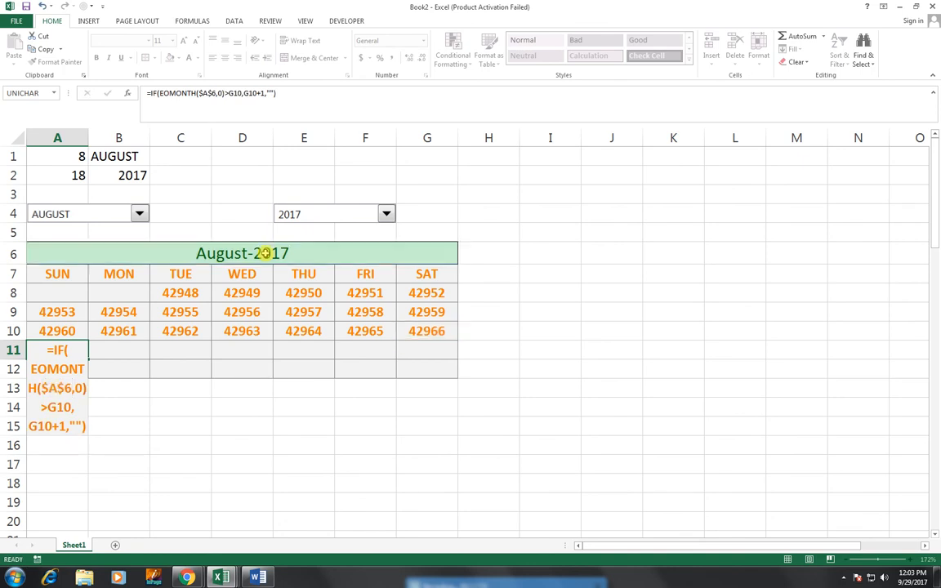
key(Return)
Copy the A11 formula into B11
click(69, 350)
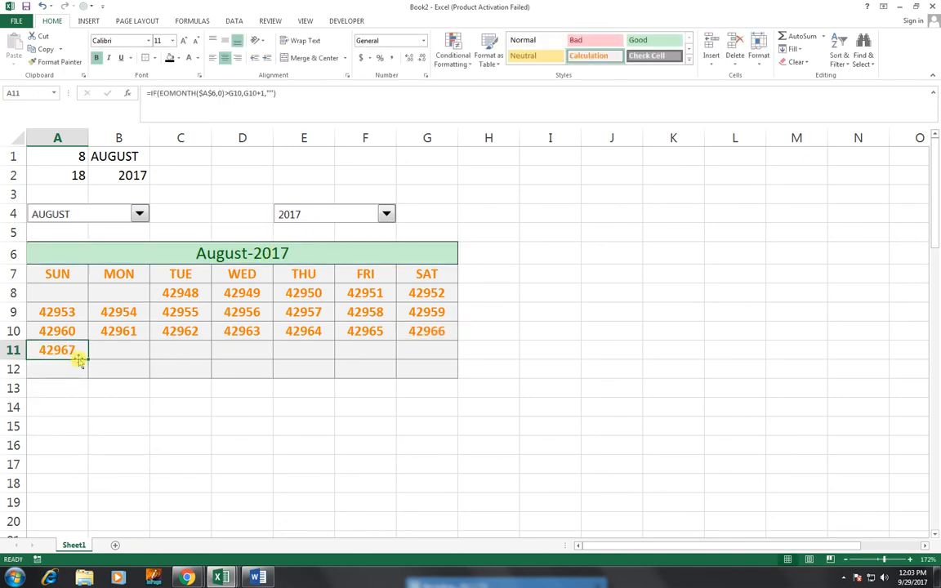
key(ctrl+c)
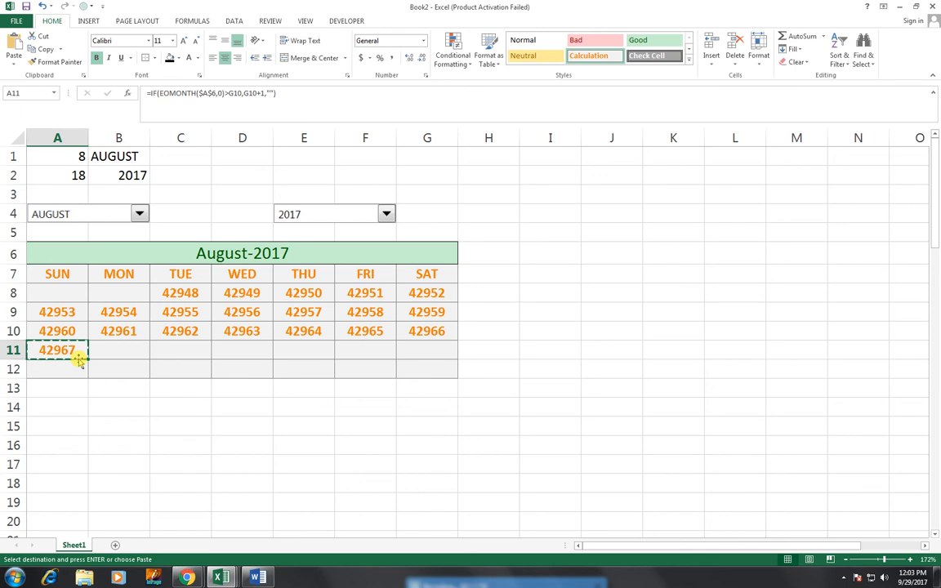
key(Right)
key(ctrl+v)
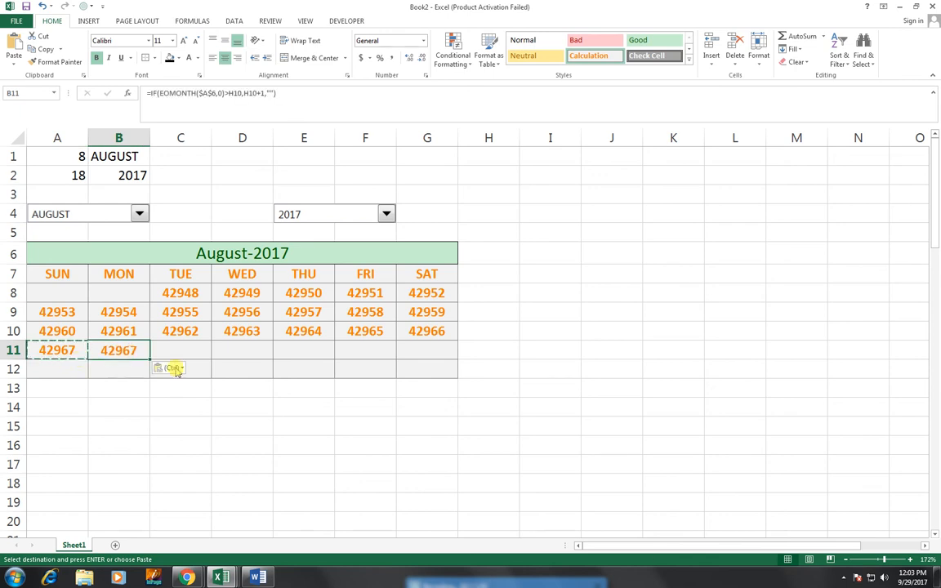
Replace both H10 references in the B11 formula with A11, and fill the formula across to G11
double_click(116, 350)
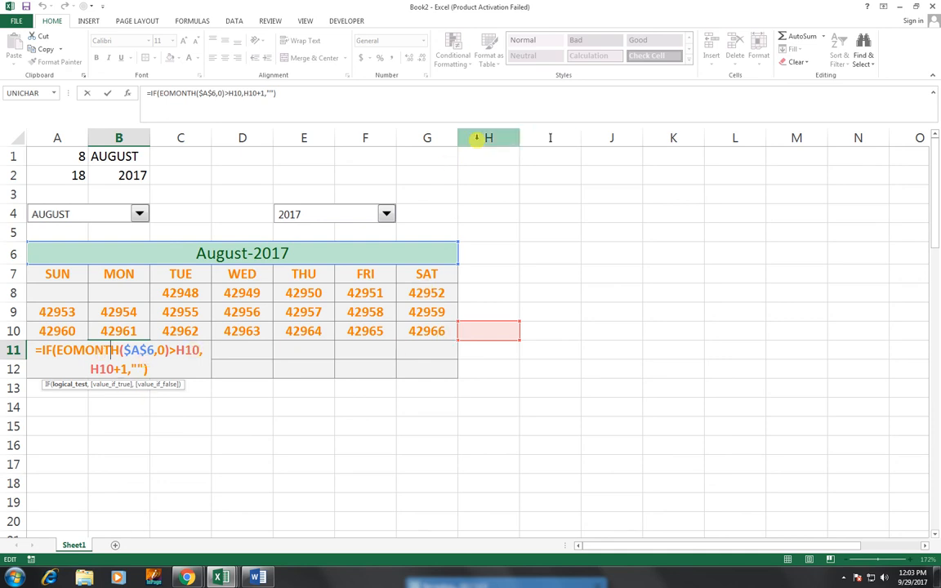
double_click(183, 350)
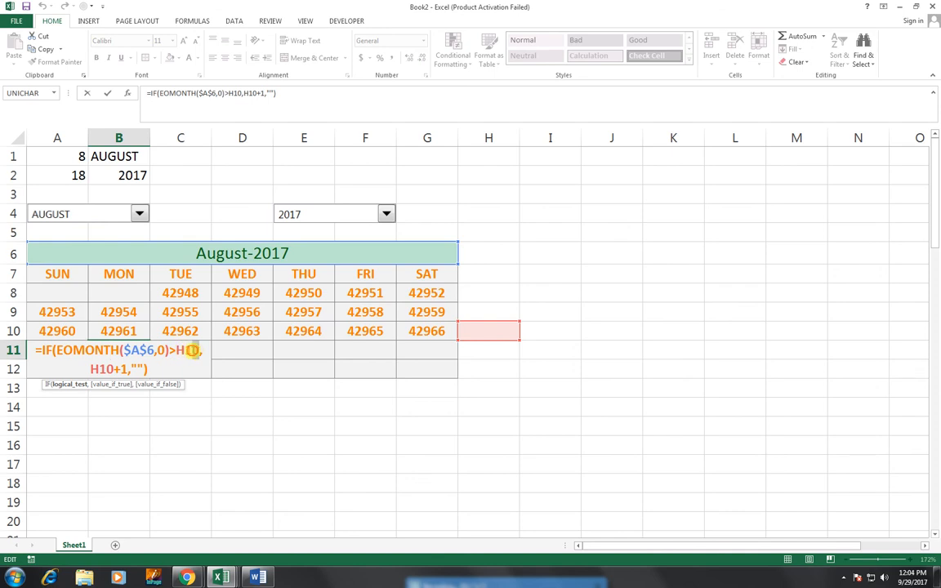
click(38, 349)
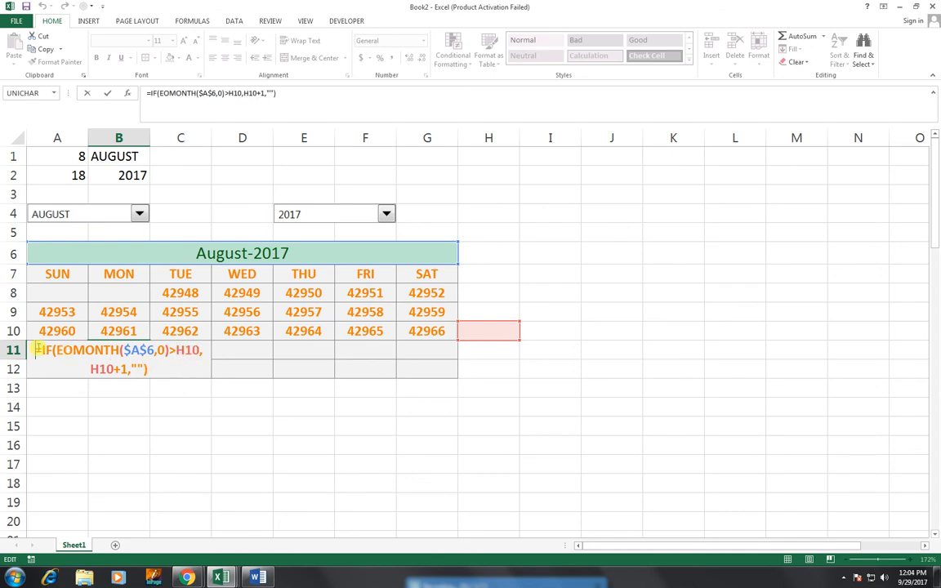
click(197, 350)
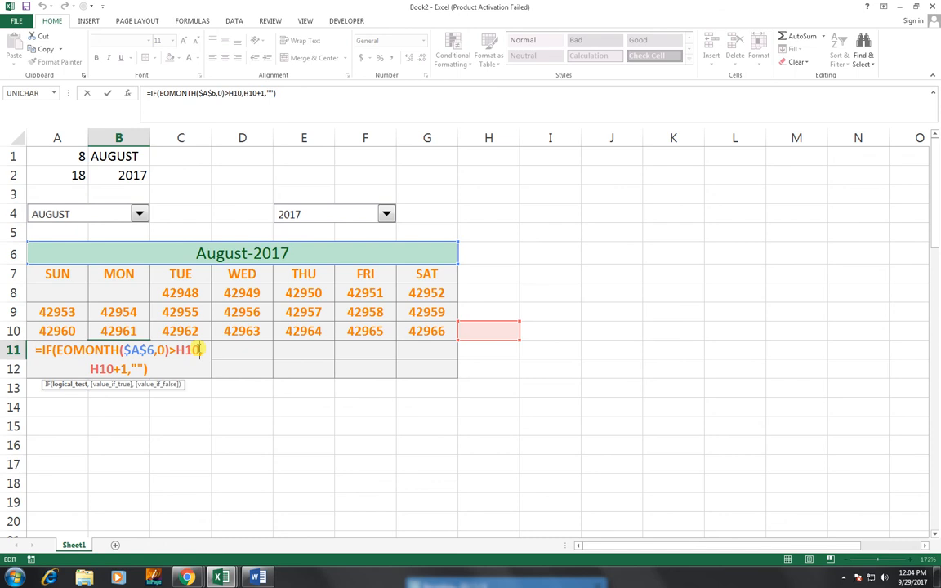
key(BackSpace)
key(BackSpace)
key(BackSpace)
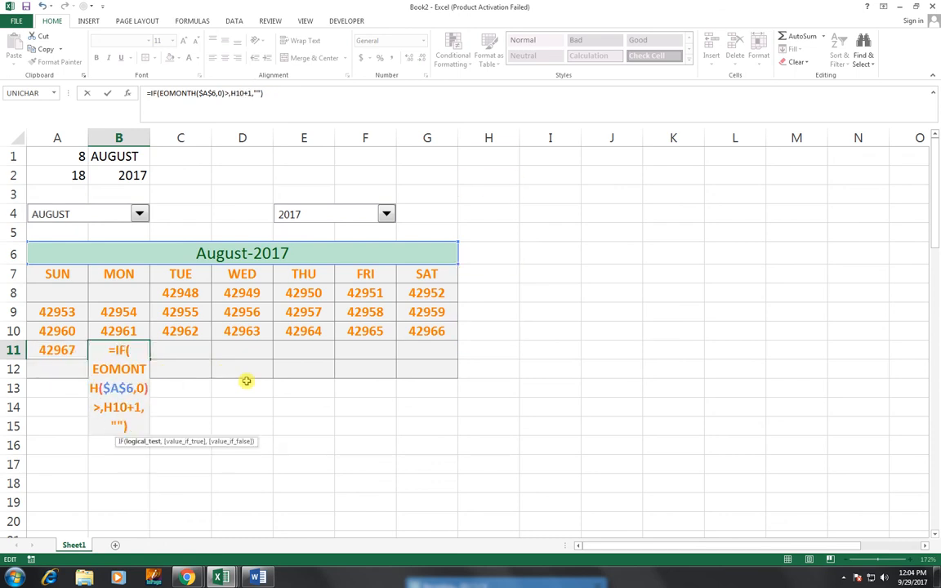
text(A11)
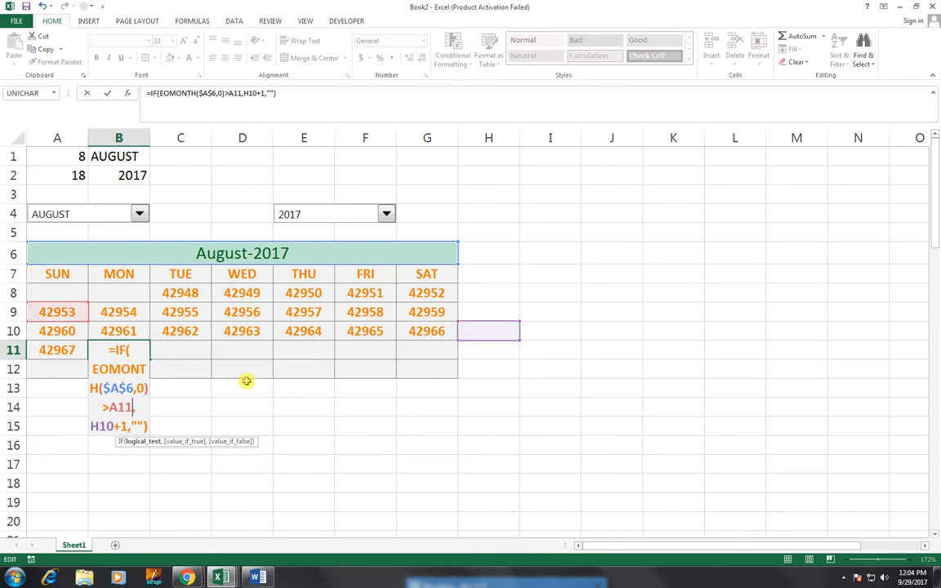
double_click(106, 425)
text(A11)
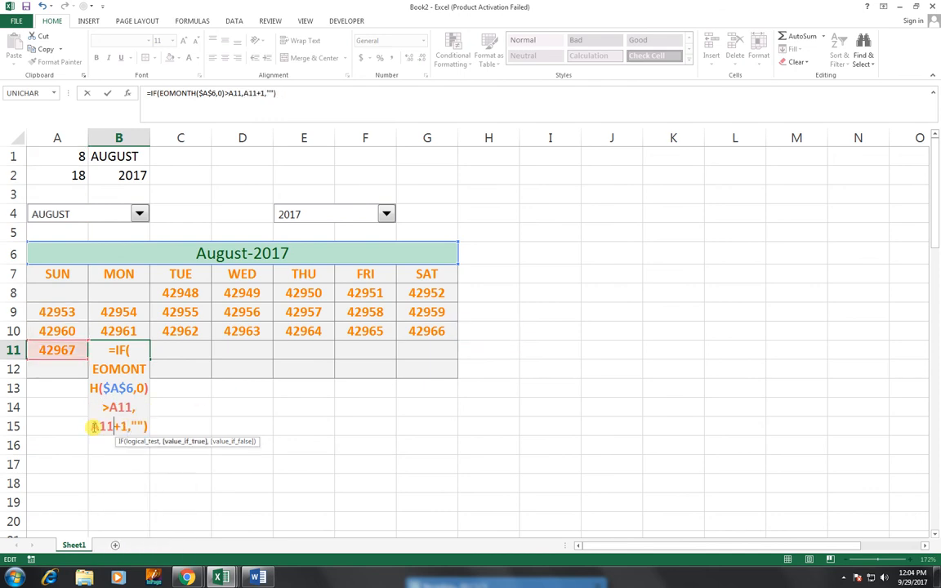
key(Return)
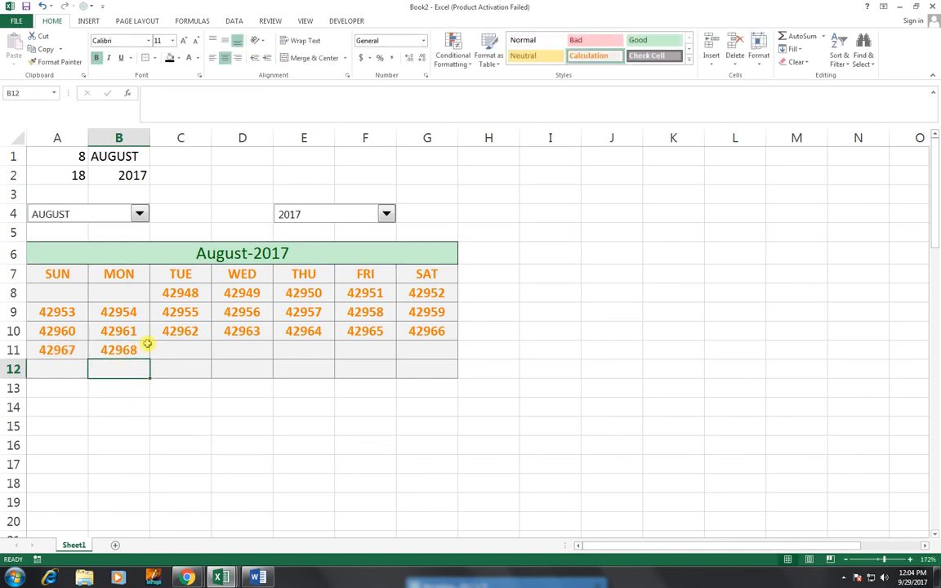
click(138, 352)
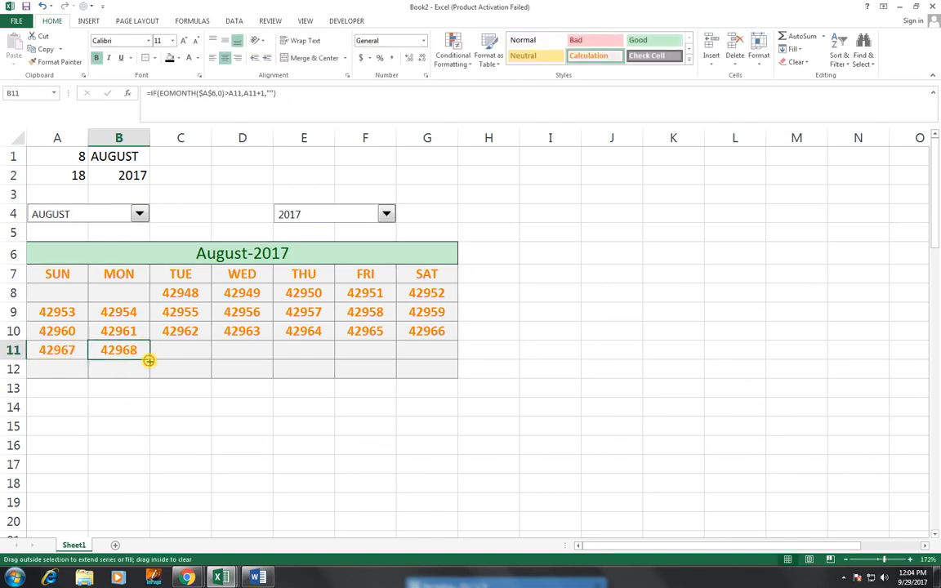
drag(148, 360, 435, 352)
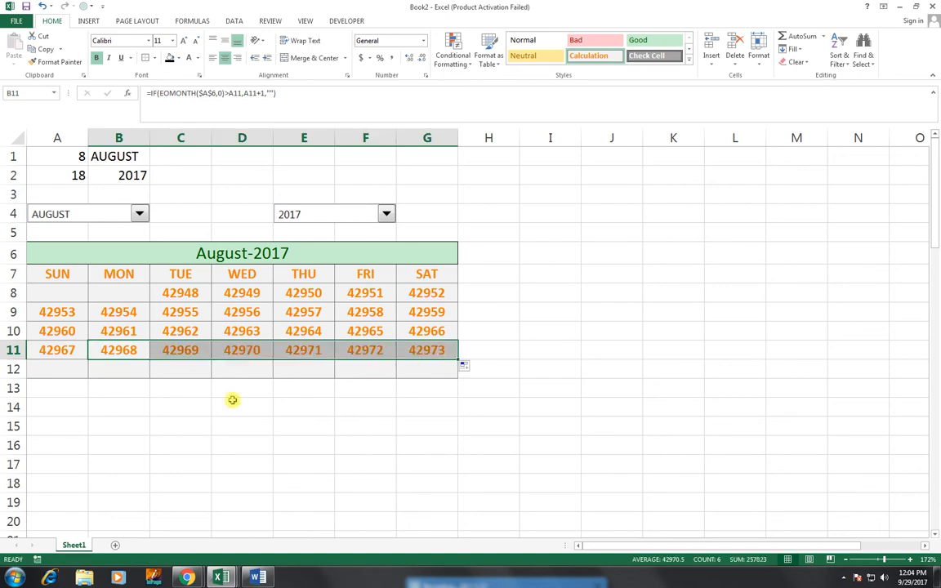
Copy the formulas in A11:G11 into row 12, starting at A12
click(55, 365)
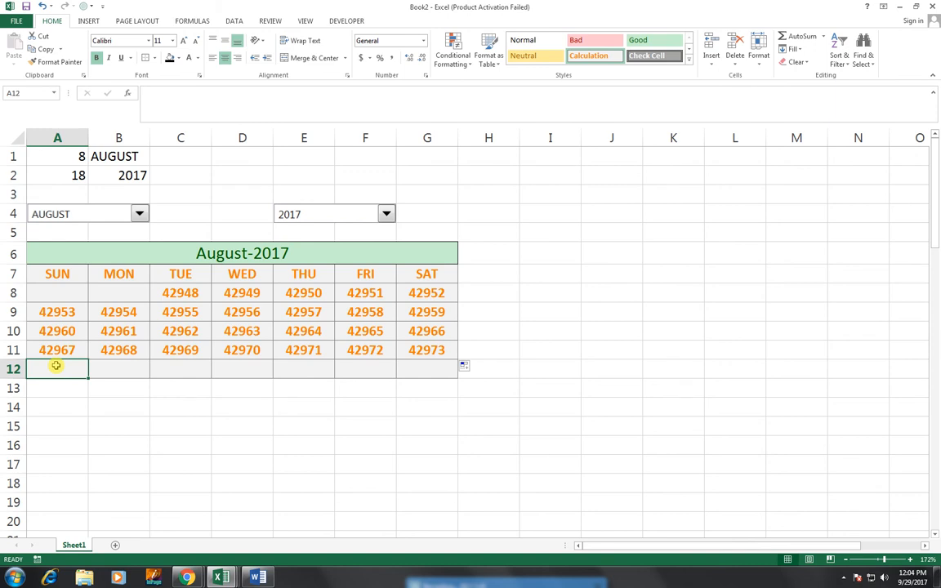
key(Up)
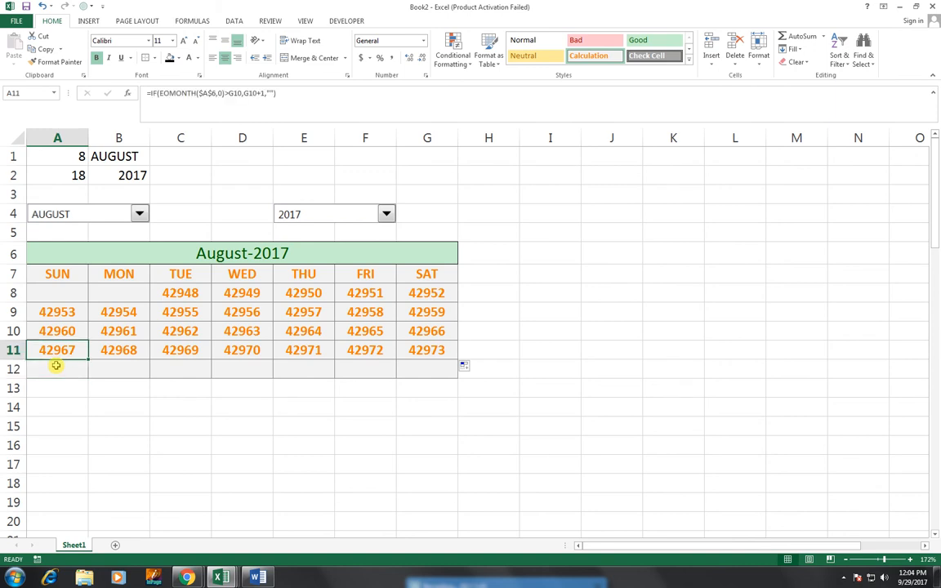
key(Right)
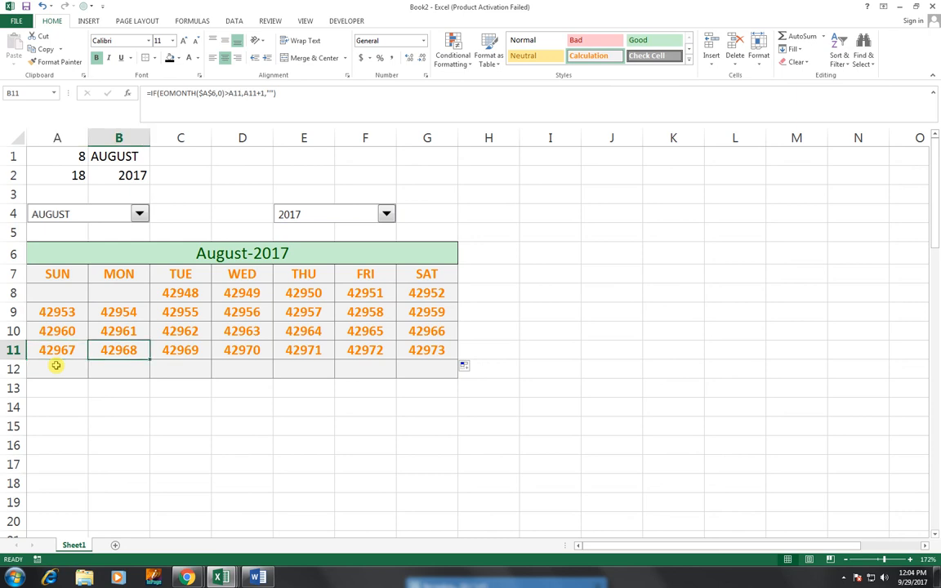
key(Left)
key(shift+Right)
key(shift+Right)
key(shift+Right)
key(shift+Right)
key(shift+Right)
key(shift+Right)
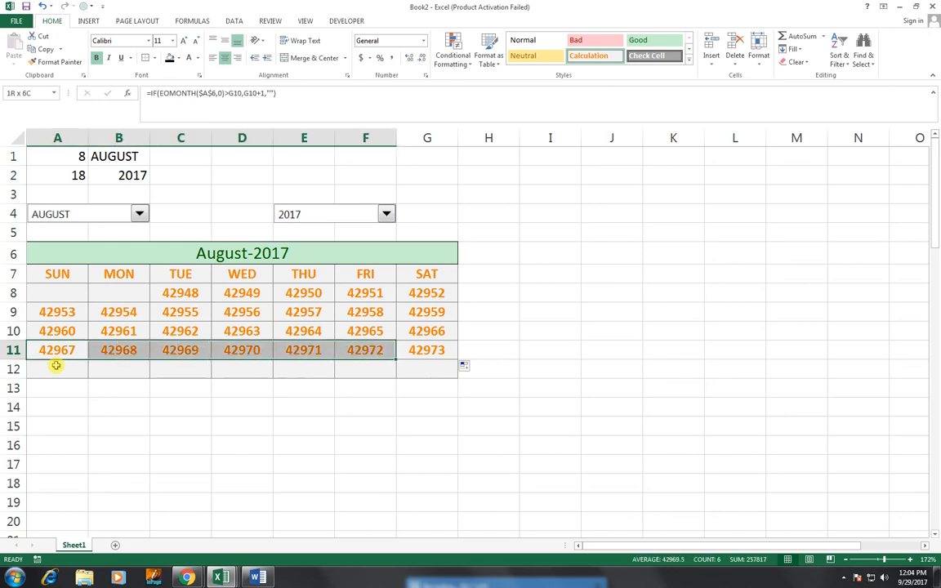
key(ctrl+c)
key(Down)
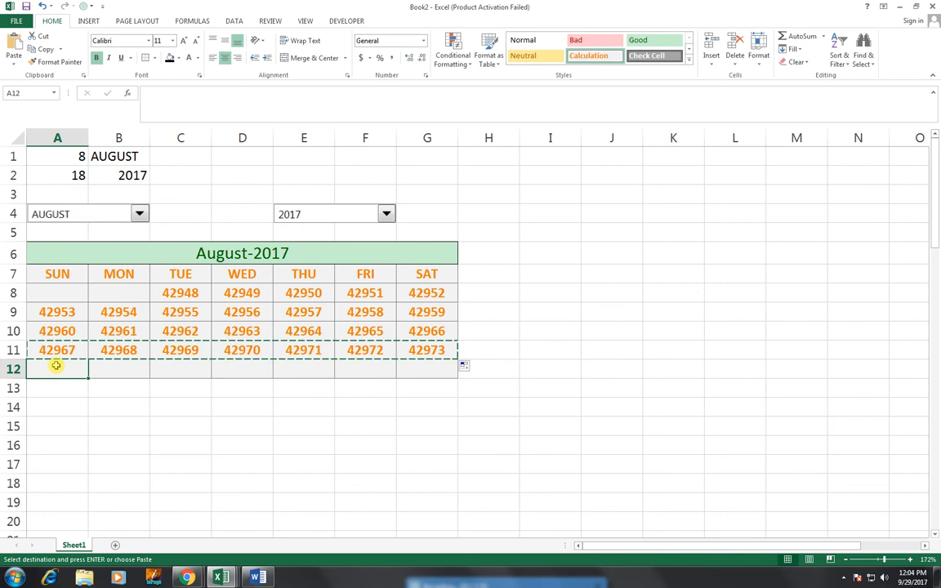
key(ctrl+v)
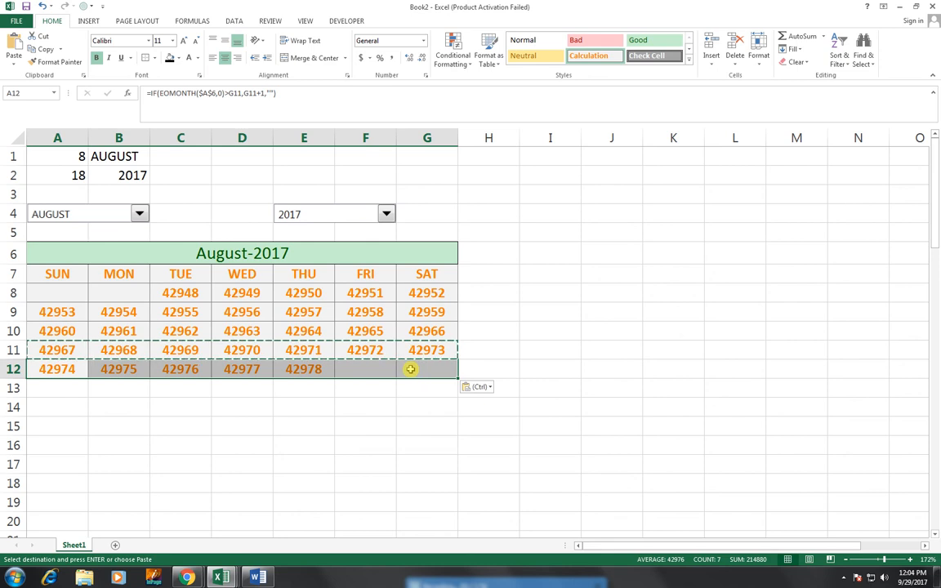
click(527, 335)
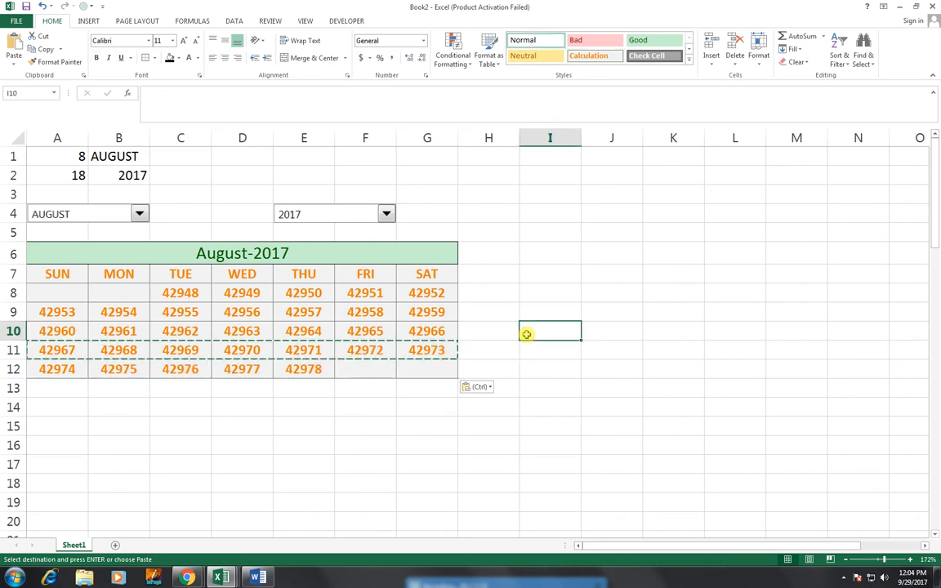
text(4)
drag(538, 292, 577, 342)
key(Delete)
Apply the custom number format DD to the calendar's day cells A8:G12
drag(74, 292, 417, 370)
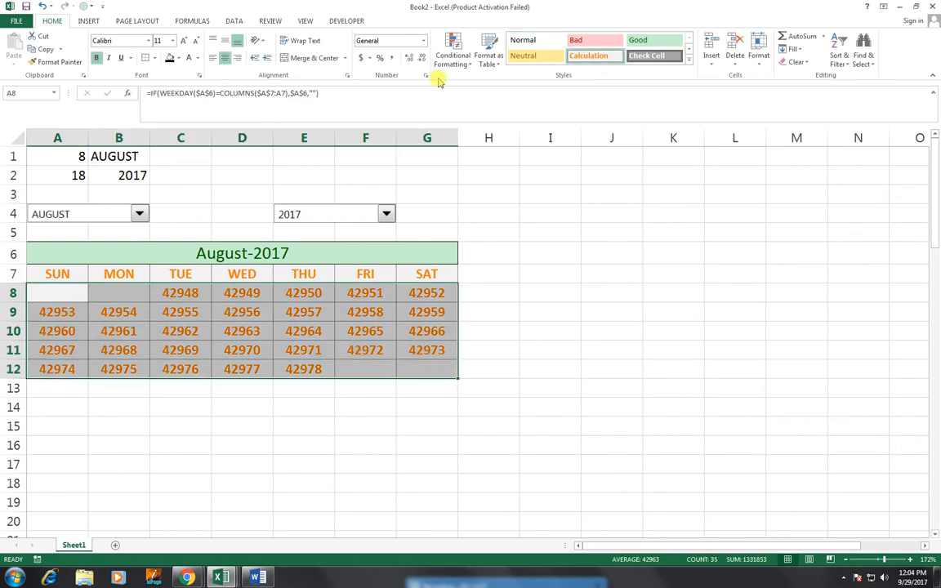
click(424, 41)
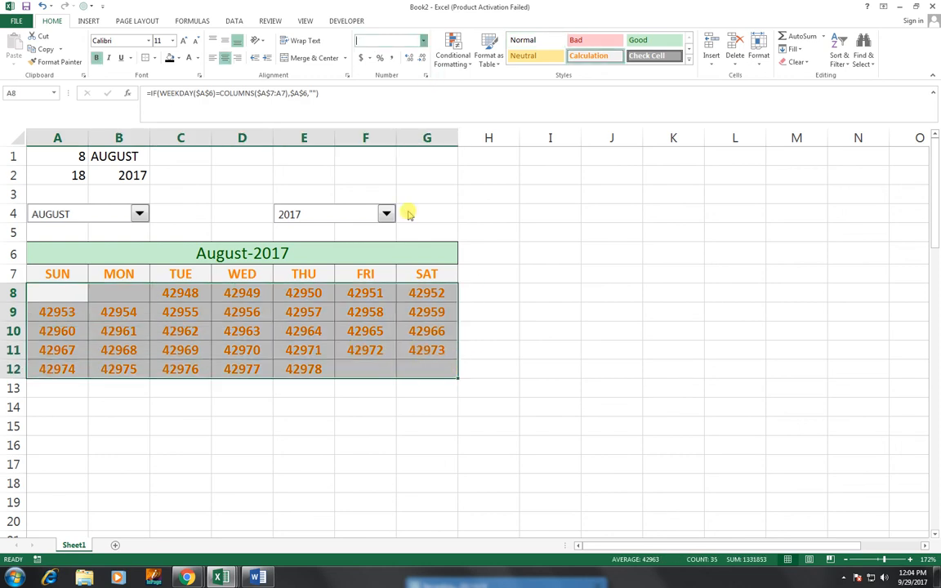
click(414, 330)
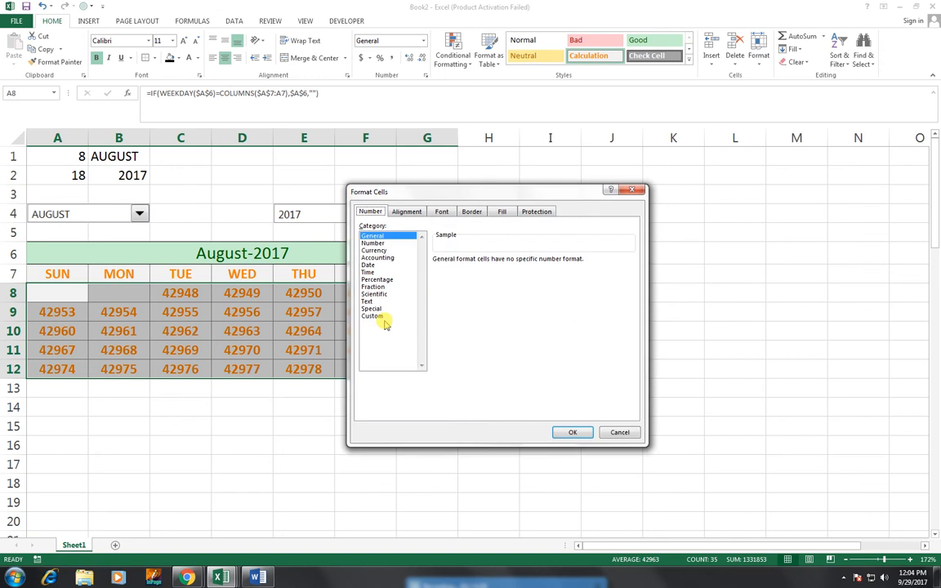
click(374, 316)
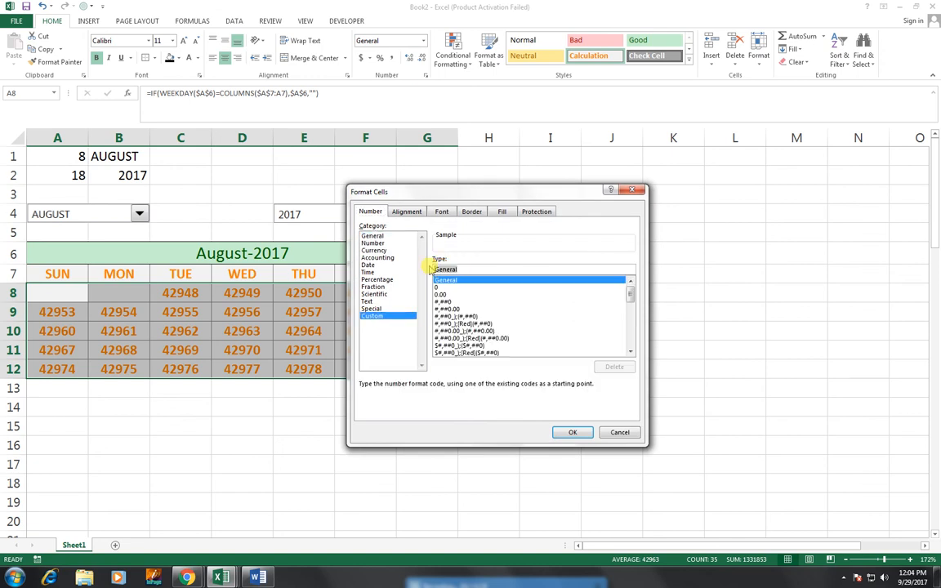
text(DD)
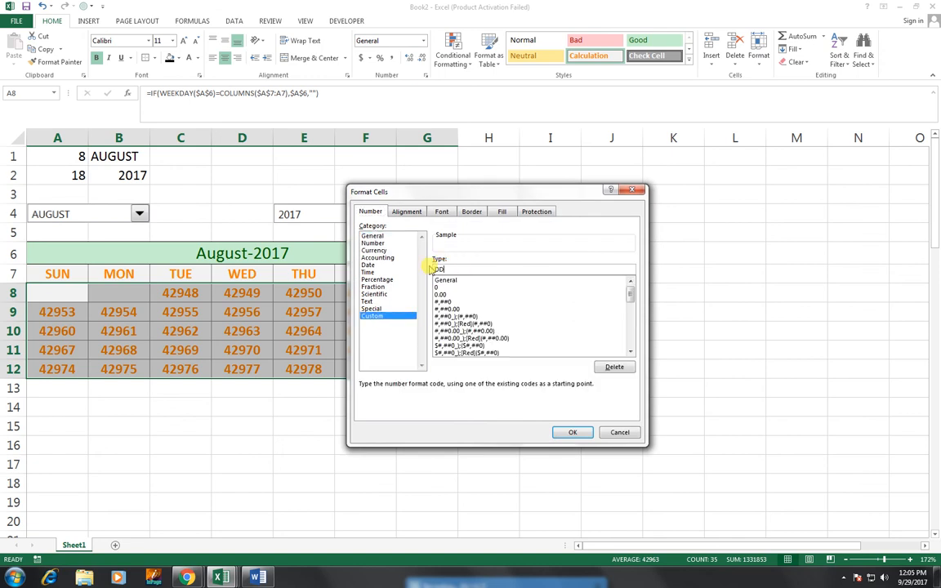
click(569, 432)
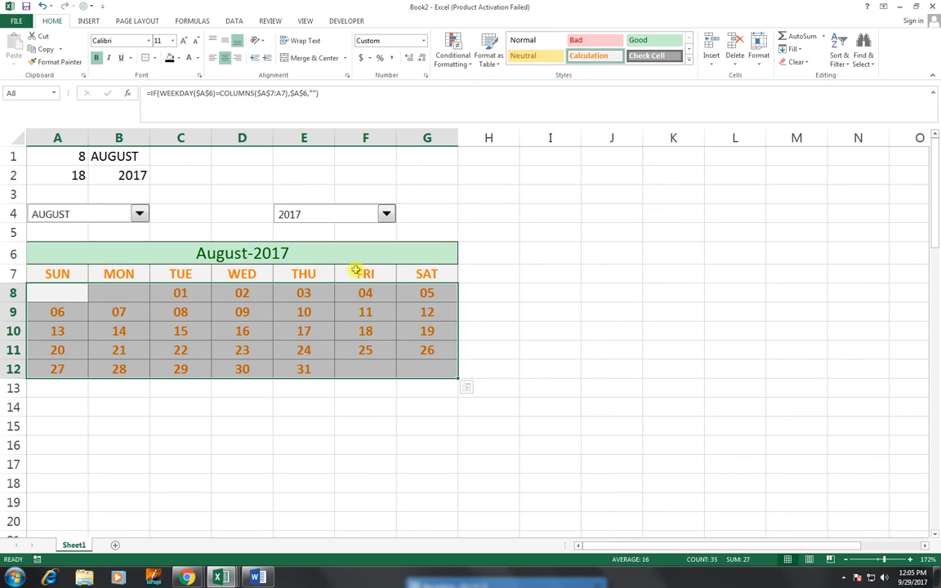
Format the merged month title in A6 with a dark red fill, white text and font size 18
click(50, 258)
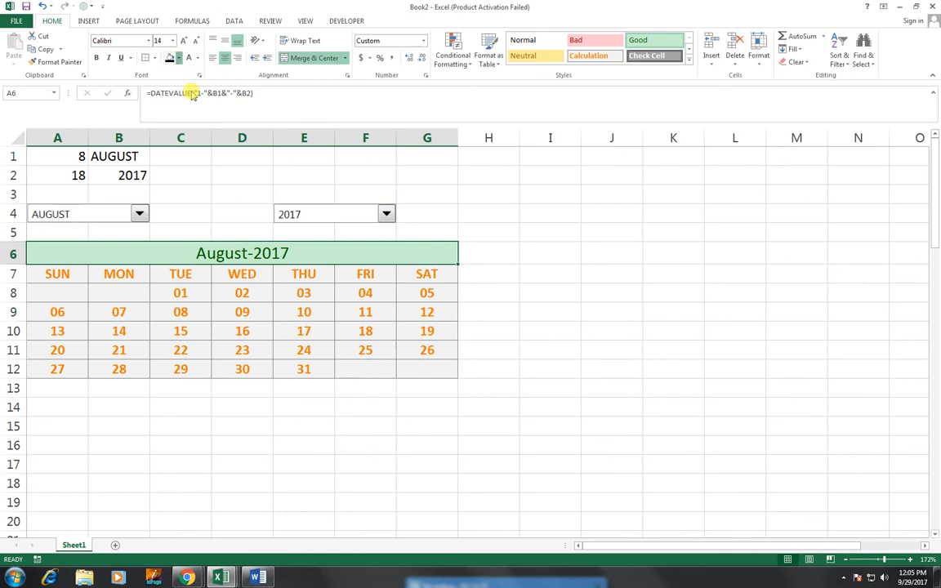
click(179, 58)
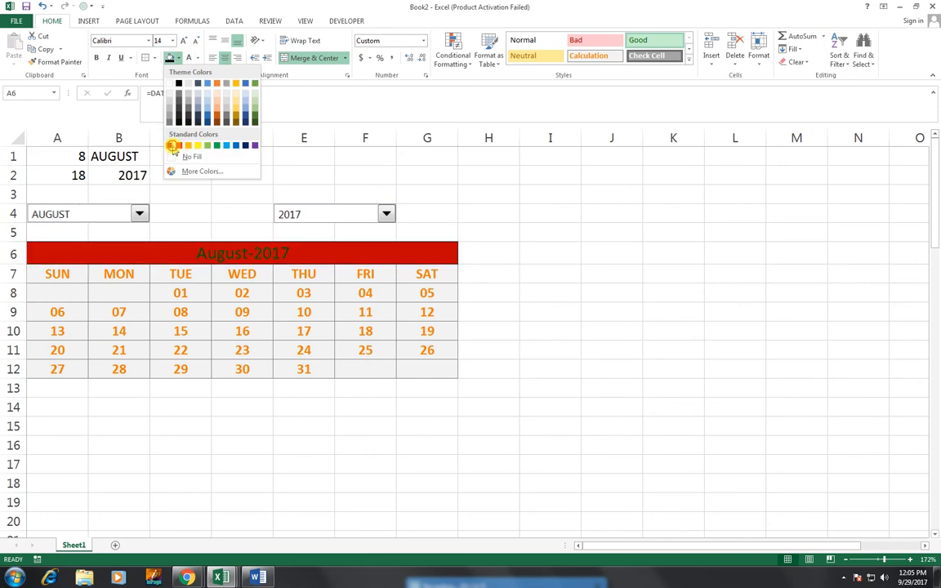
click(171, 144)
click(197, 58)
click(192, 97)
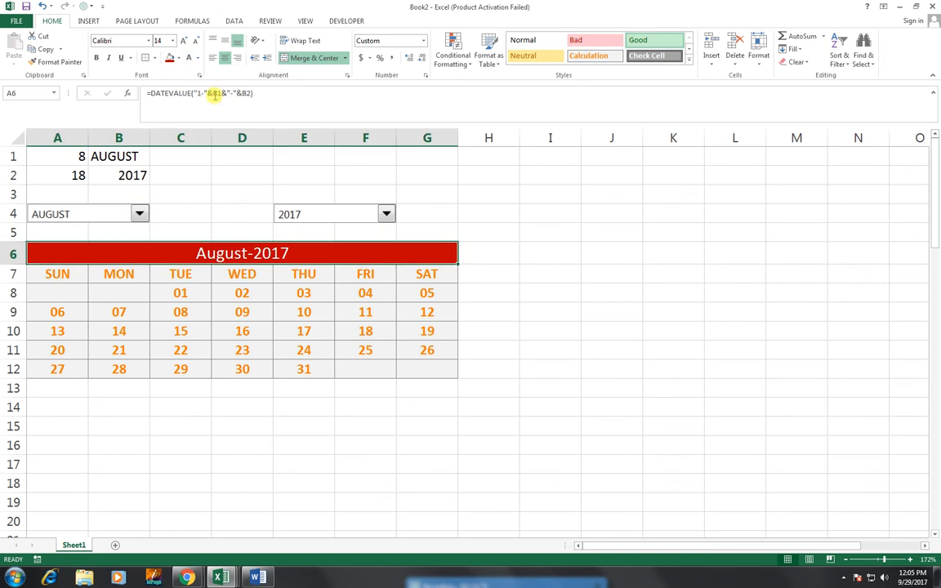
click(181, 41)
click(181, 41)
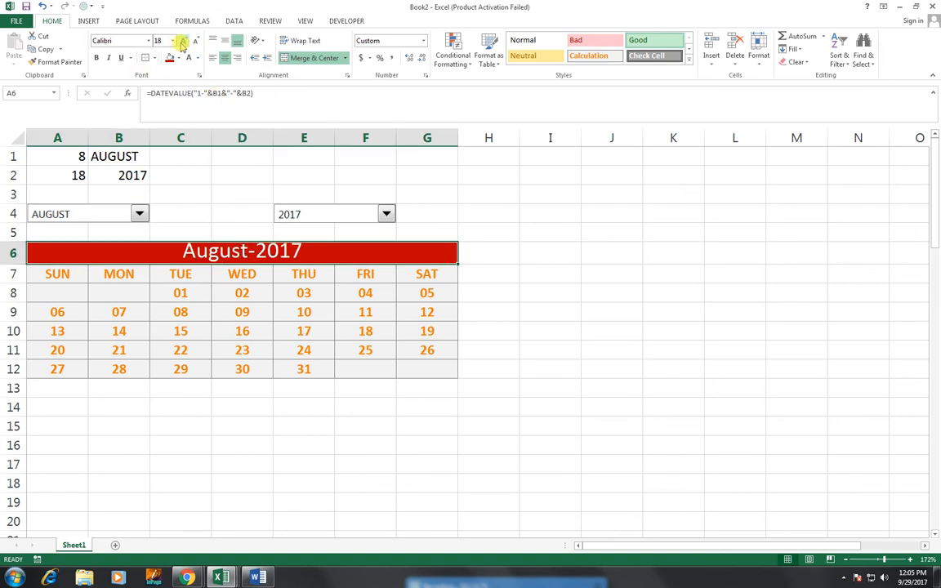
Increase the height of rows 7 to 12 evenly so the calendar grid is taller
drag(14, 264, 416, 376)
drag(15, 277, 11, 361)
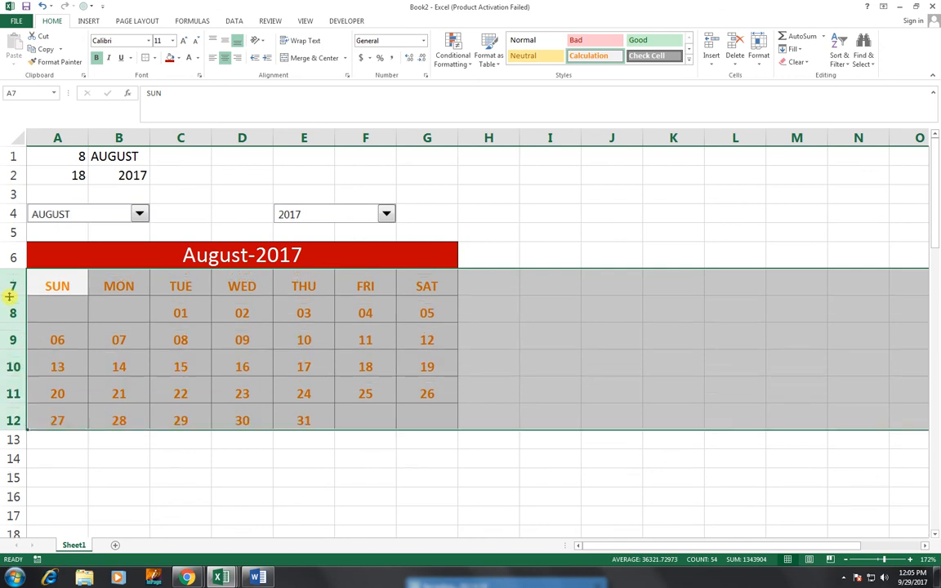
click(97, 313)
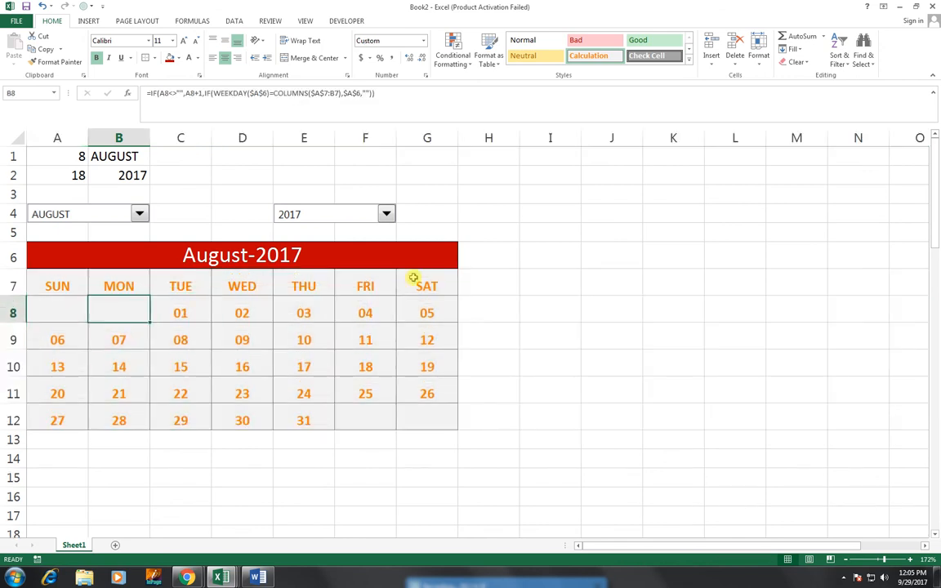
Make title row 6 taller and align the month title vertically to the middle of the row
drag(17, 269, 17, 279)
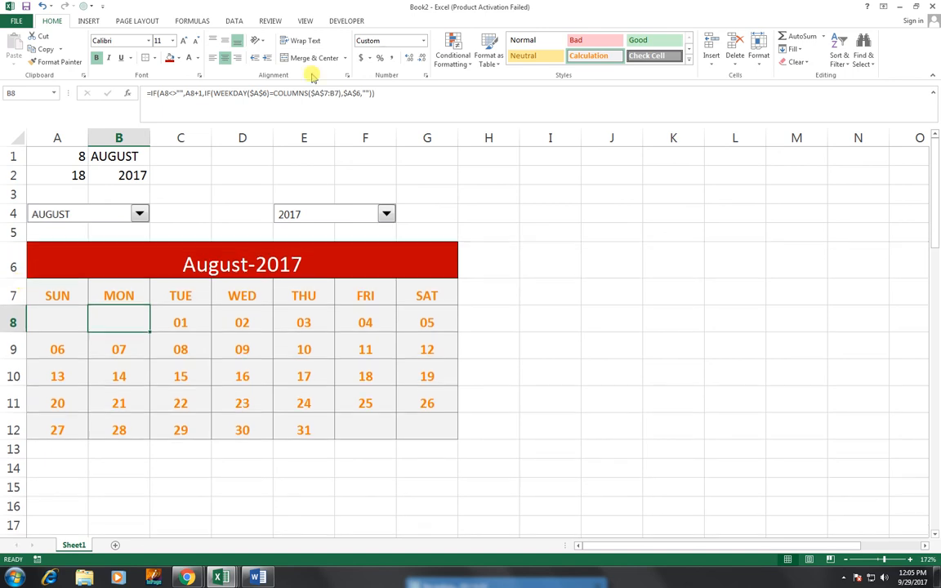
click(216, 39)
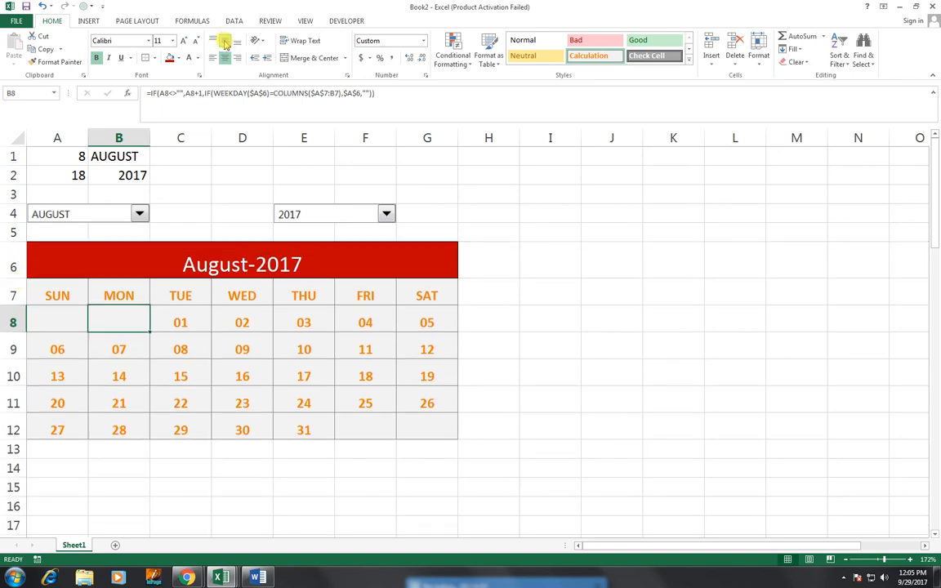
click(237, 275)
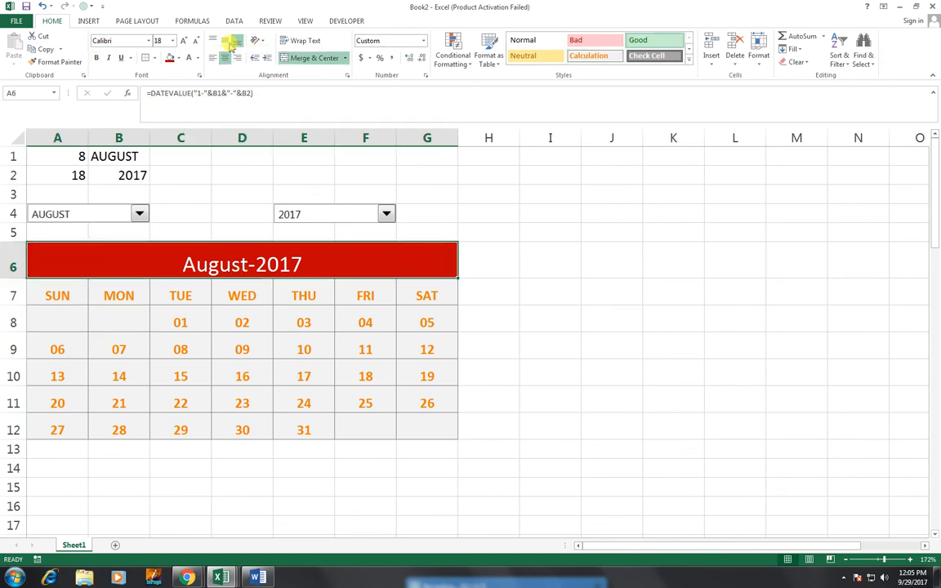
click(225, 40)
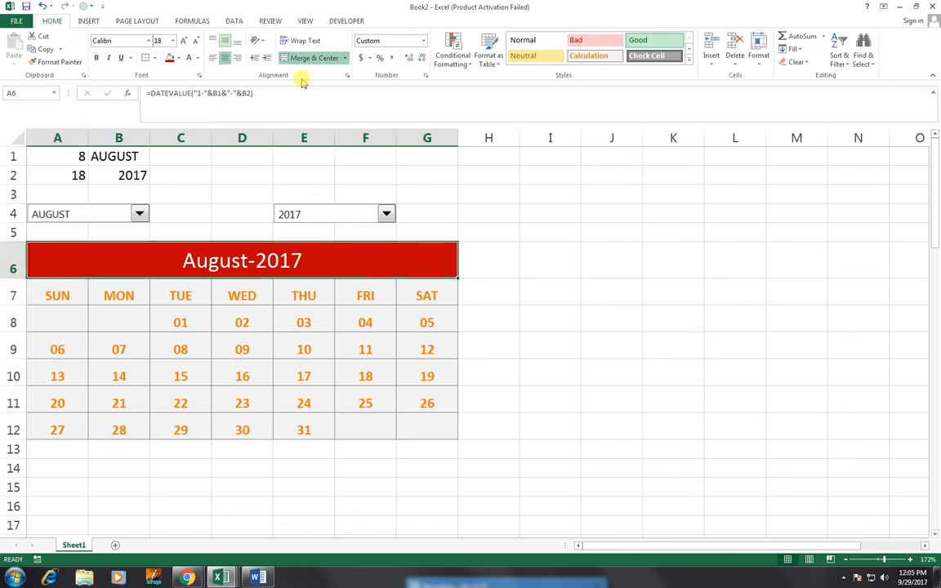
Choose SEPTEMBER in the month combo box and make title row 6 slightly taller
click(140, 214)
click(81, 245)
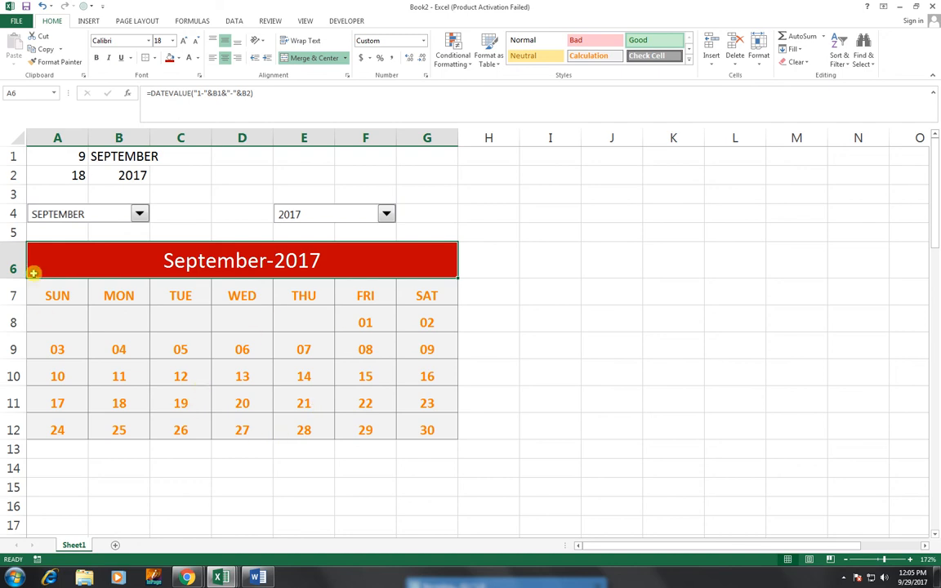
drag(12, 278, 12, 280)
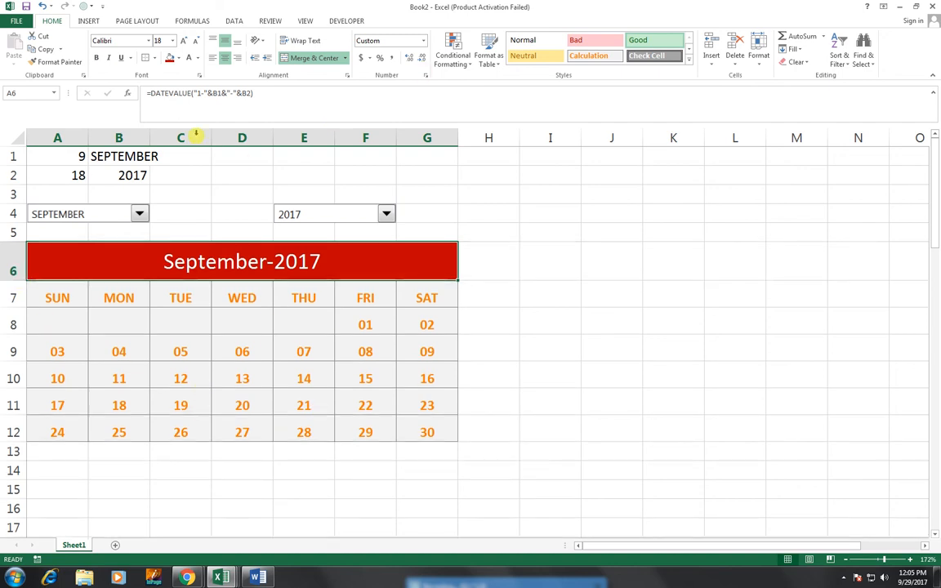
Set the font colour of the helper cells A1:B2 to white
drag(77, 154, 122, 179)
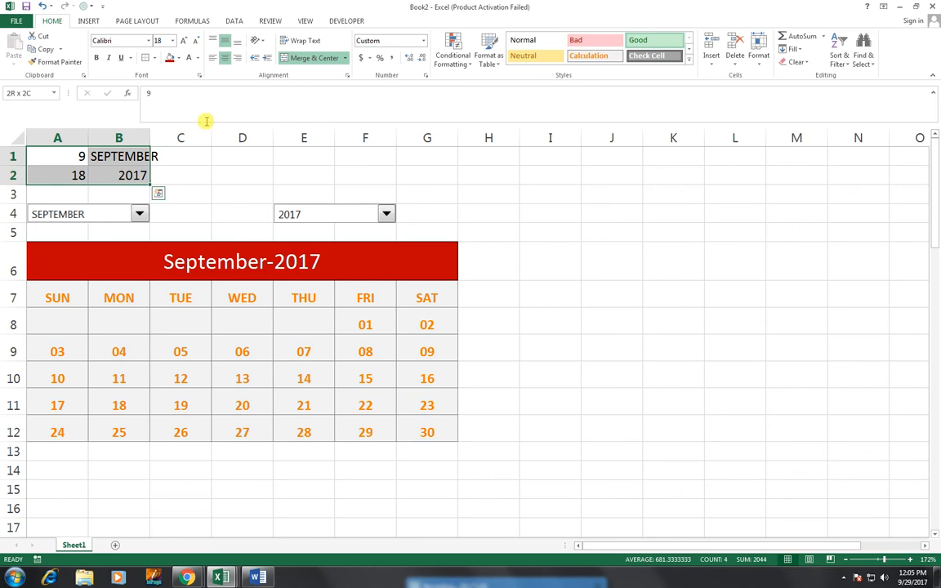
click(190, 59)
click(372, 160)
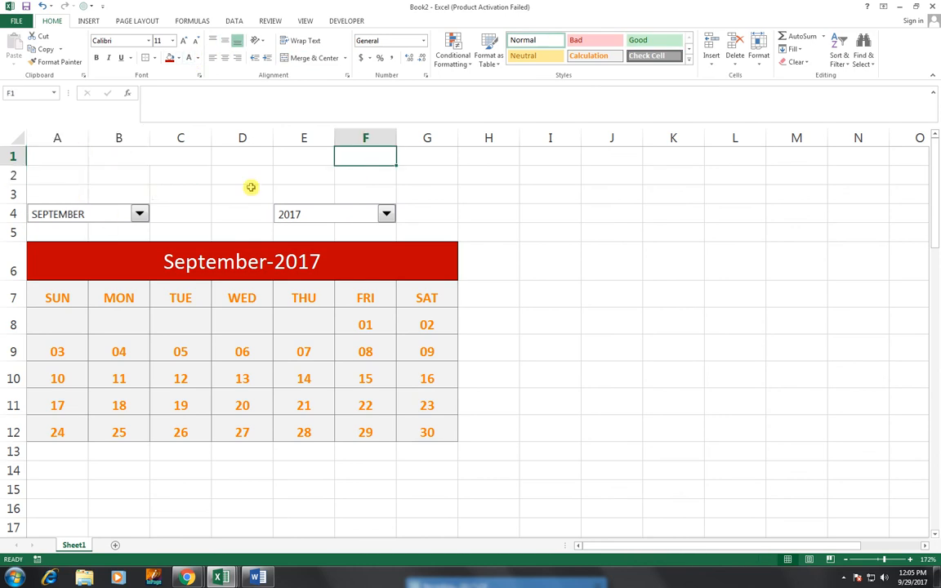
Move the year combo box over F4:G4 so it lines up with the calendar's right edge
right_click(349, 210)
key(Escape)
drag(372, 204, 435, 207)
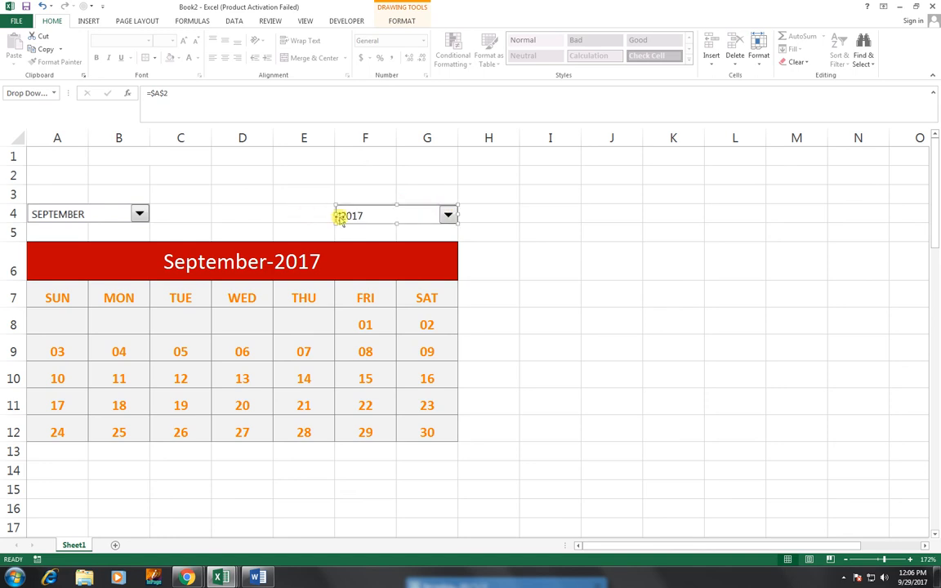
click(717, 256)
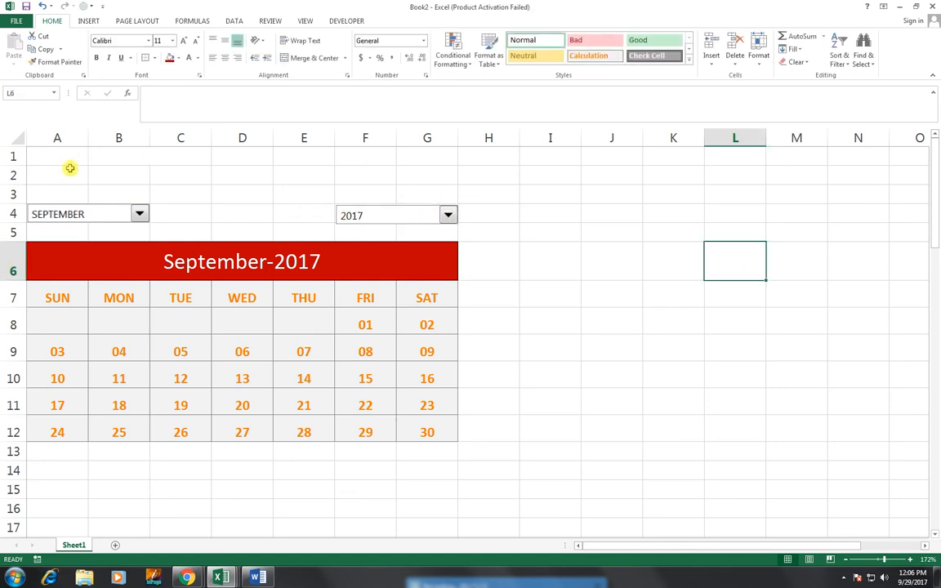
Insert three blank sheet columns before column A to shift the calendar to columns D:J
click(41, 137)
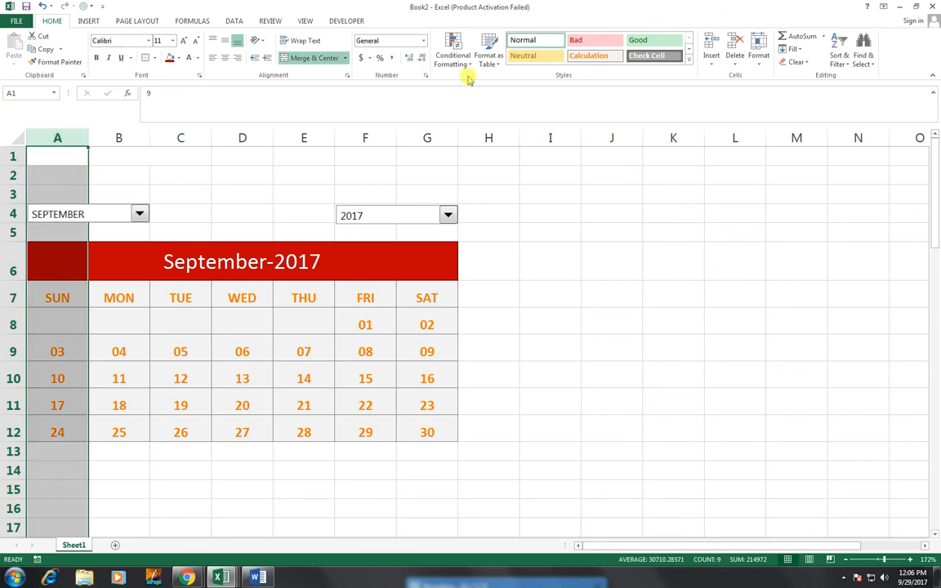
click(712, 63)
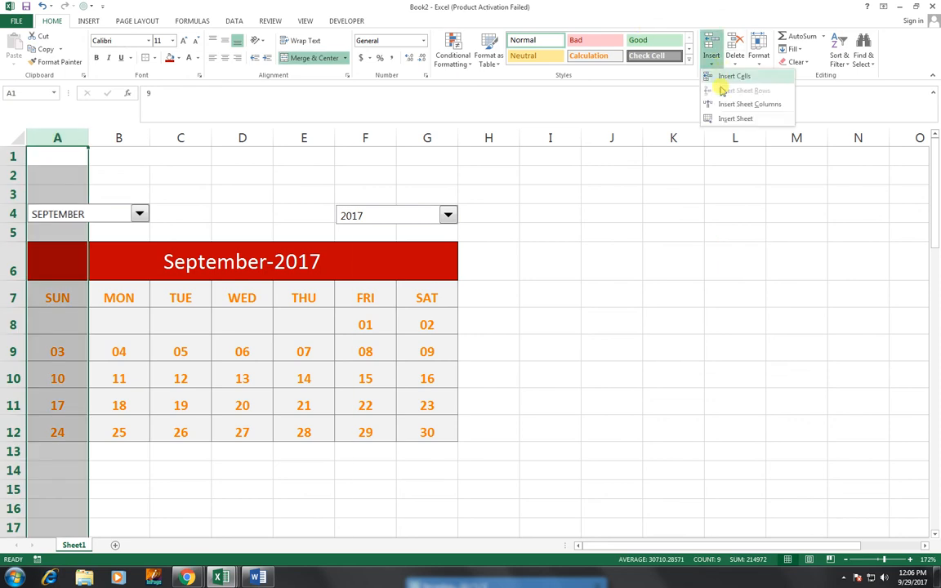
click(724, 104)
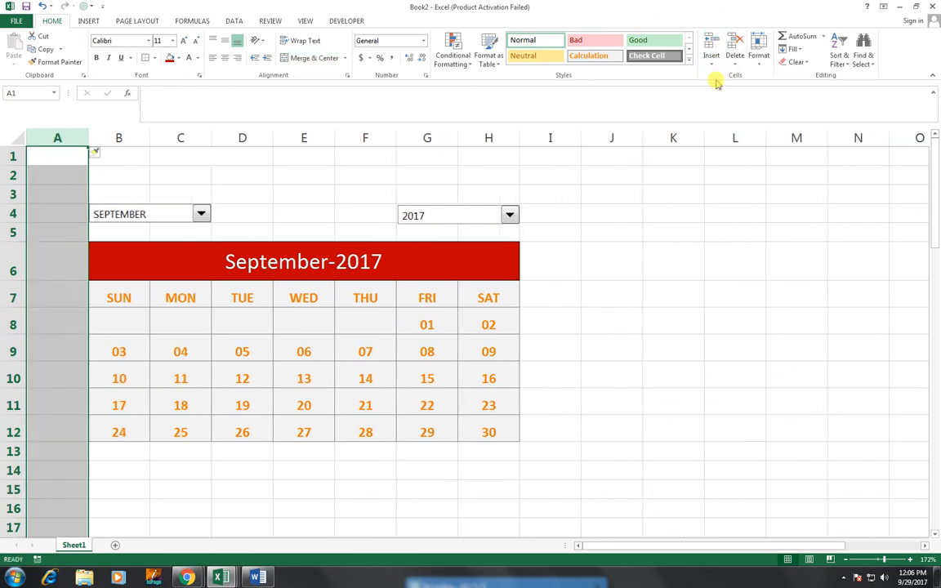
key(F4)
key(F4)
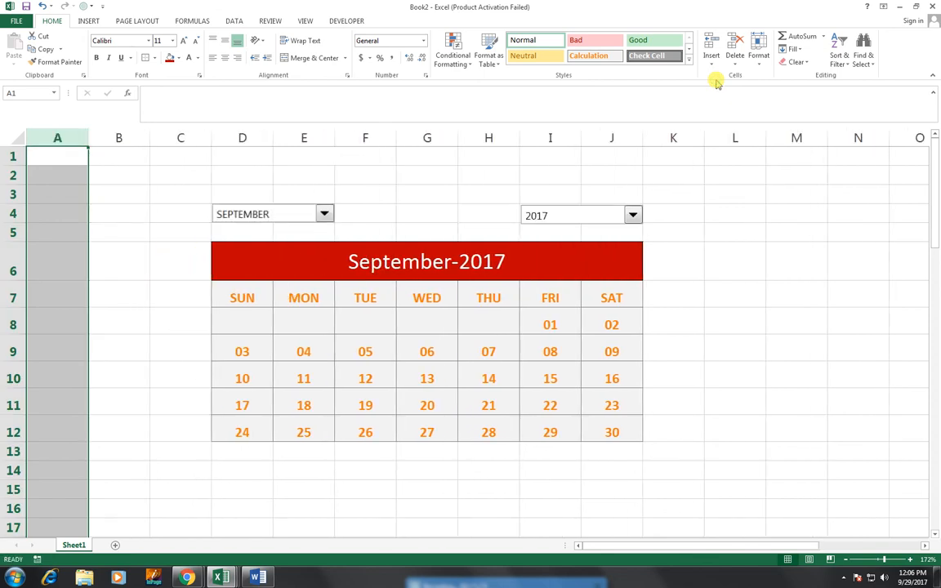
click(857, 374)
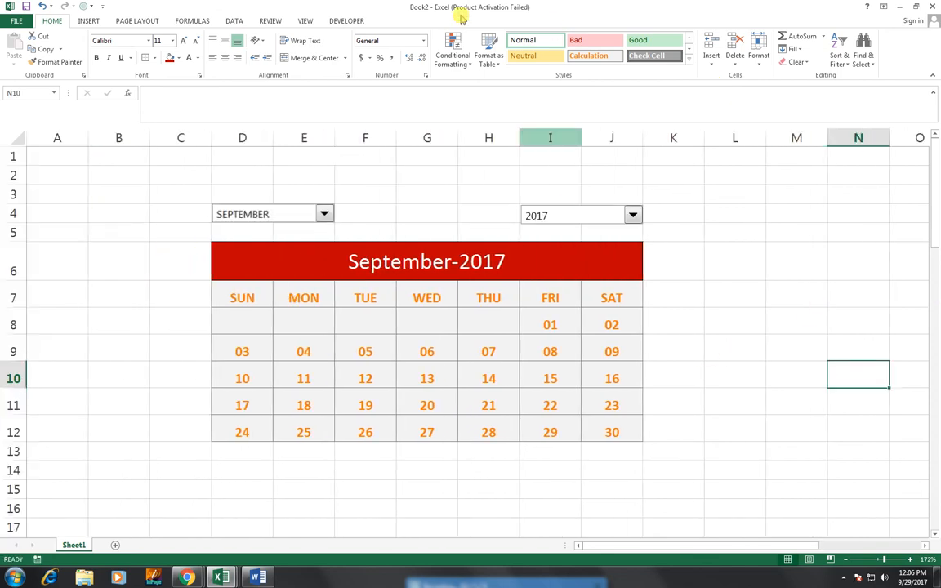
Hide the worksheet gridlines
click(306, 21)
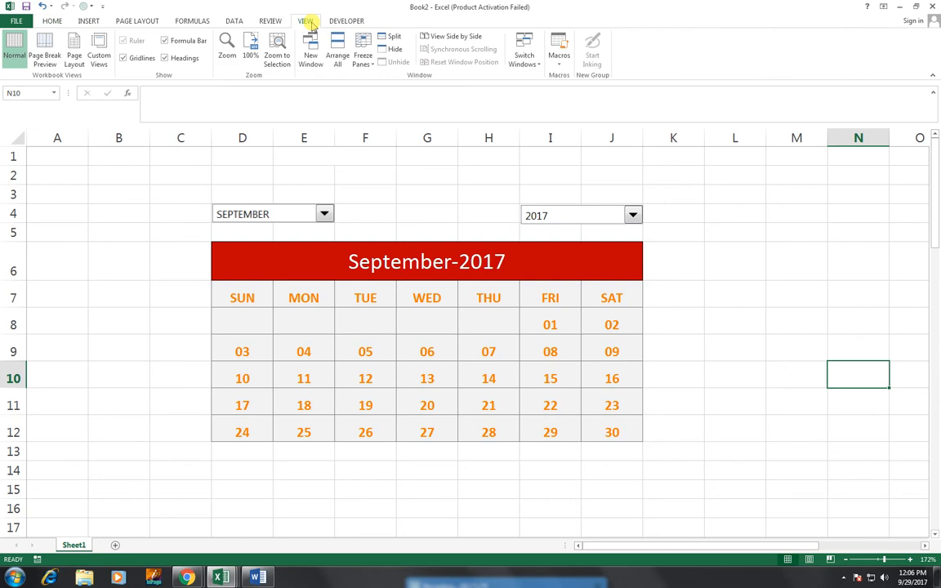
click(123, 59)
click(797, 321)
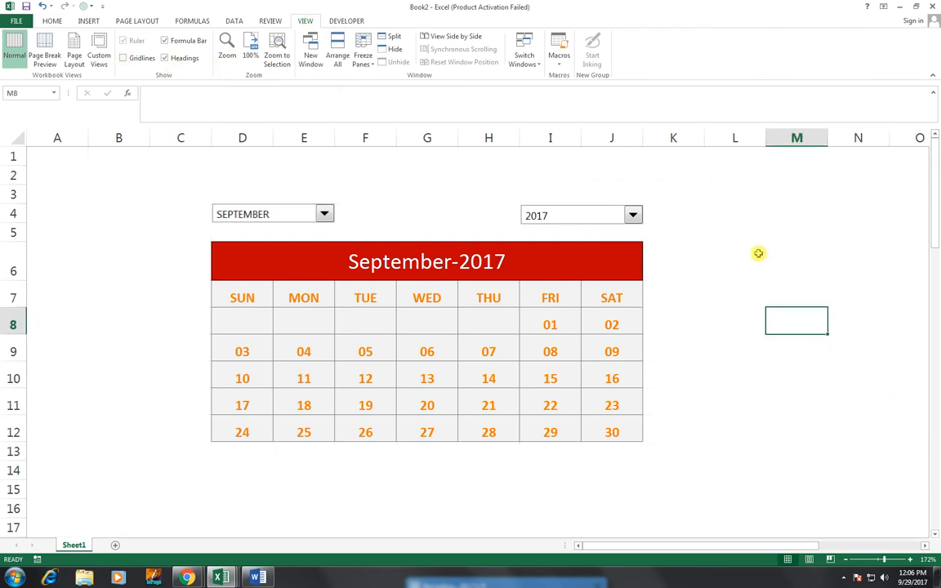
Insert the GWP logo picture "download" from Local Disk (D:), shrink it to about 0.94" by 1.72" and place it over A3:C6
click(86, 21)
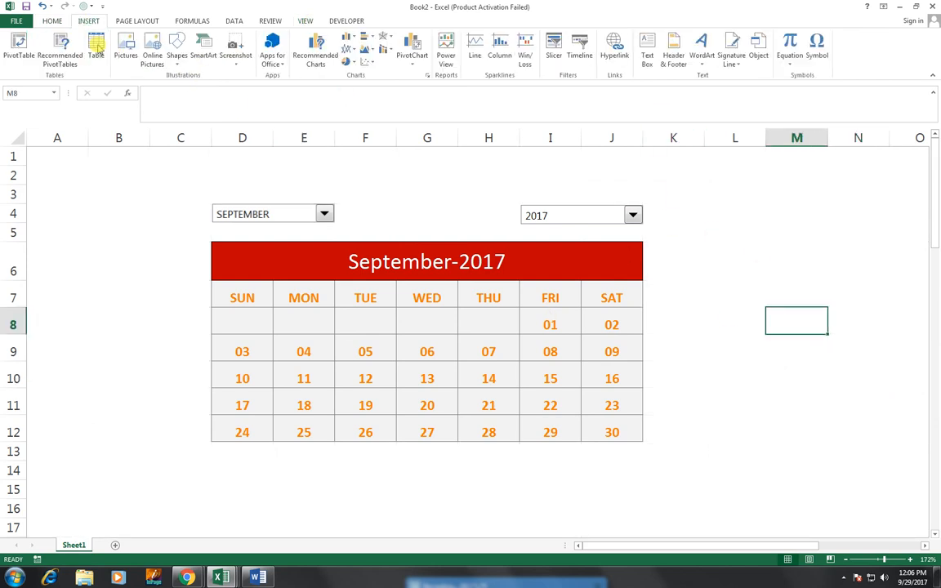
click(122, 51)
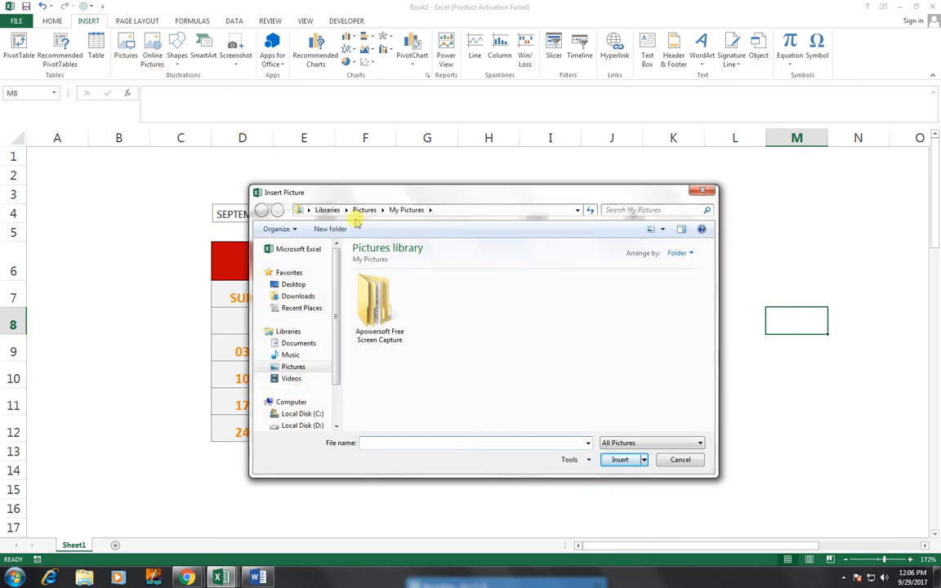
click(314, 425)
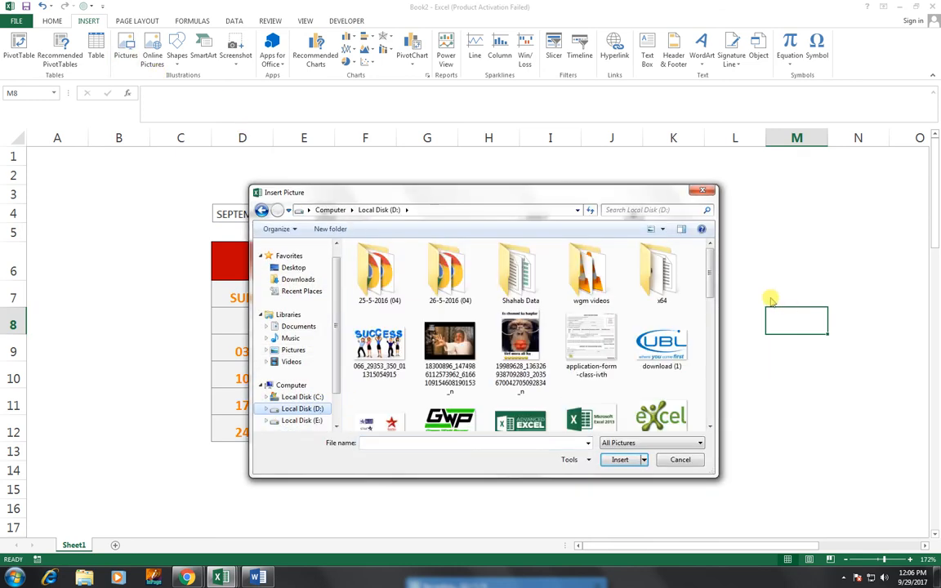
drag(710, 268, 710, 301)
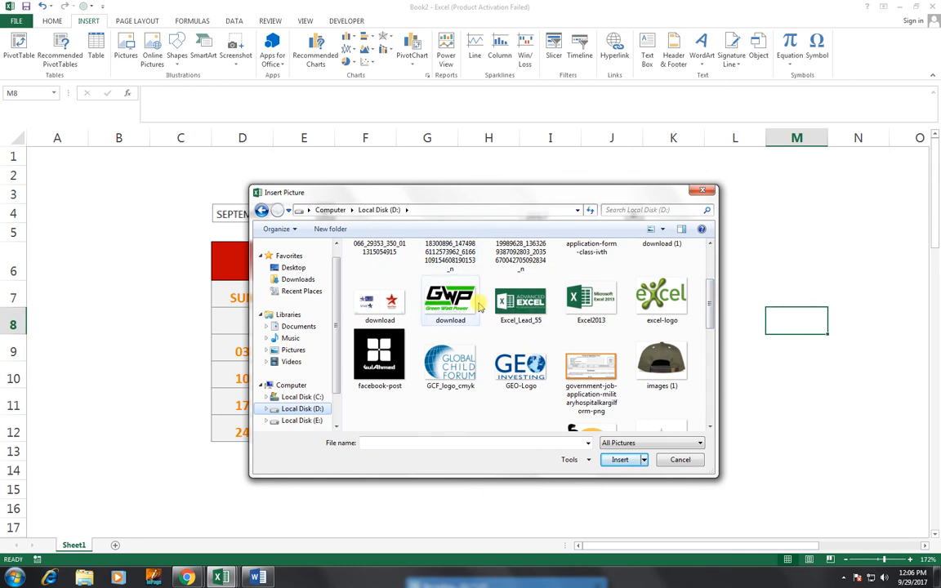
click(445, 298)
click(620, 460)
drag(732, 372, 593, 254)
drag(801, 315, 665, 229)
drag(633, 197, 123, 202)
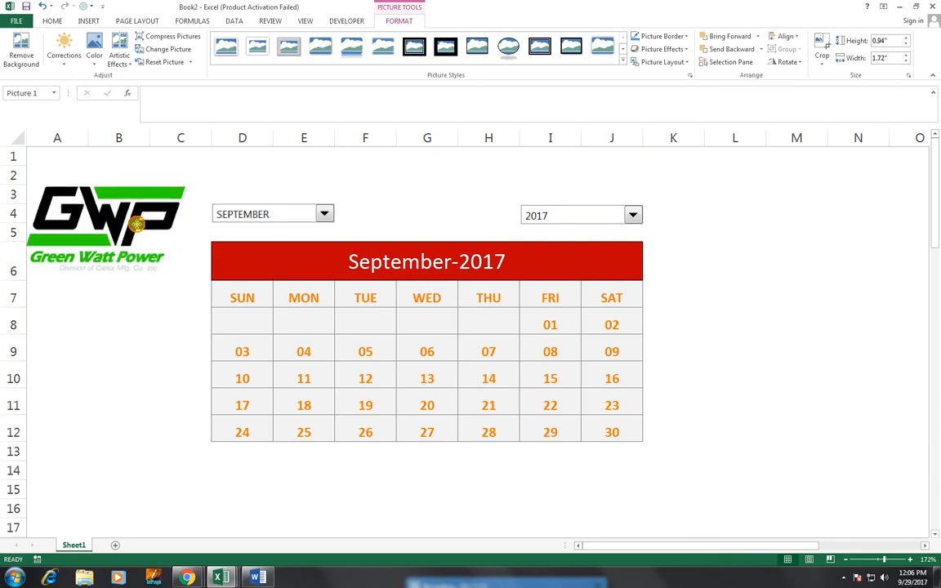
Insert the Excel_Lead_55 picture from Local Disk (D:)
click(83, 20)
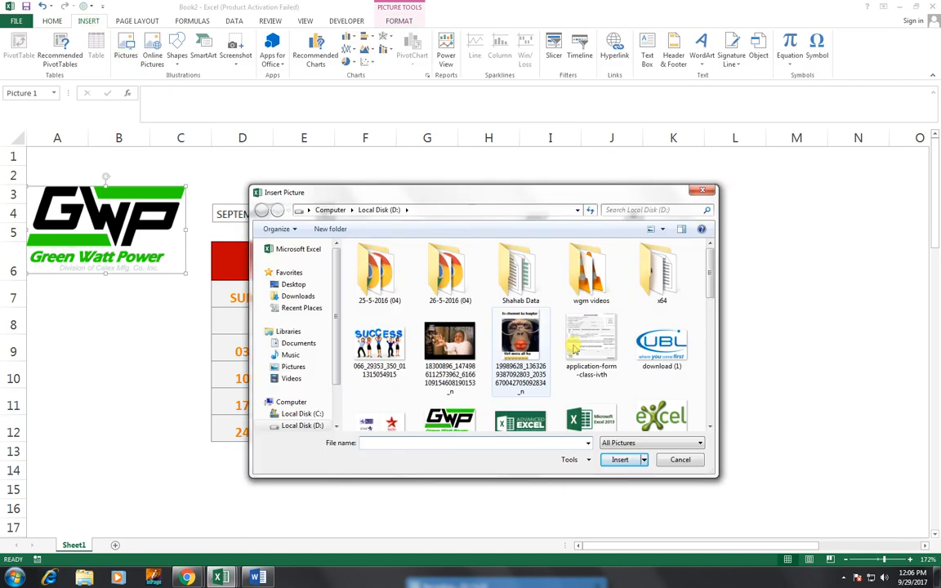
drag(711, 277, 712, 303)
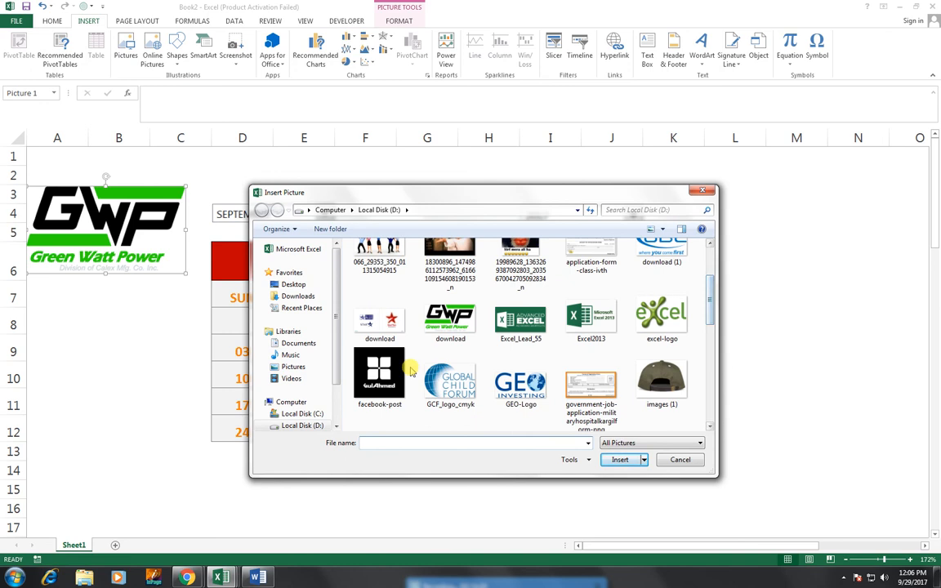
click(509, 320)
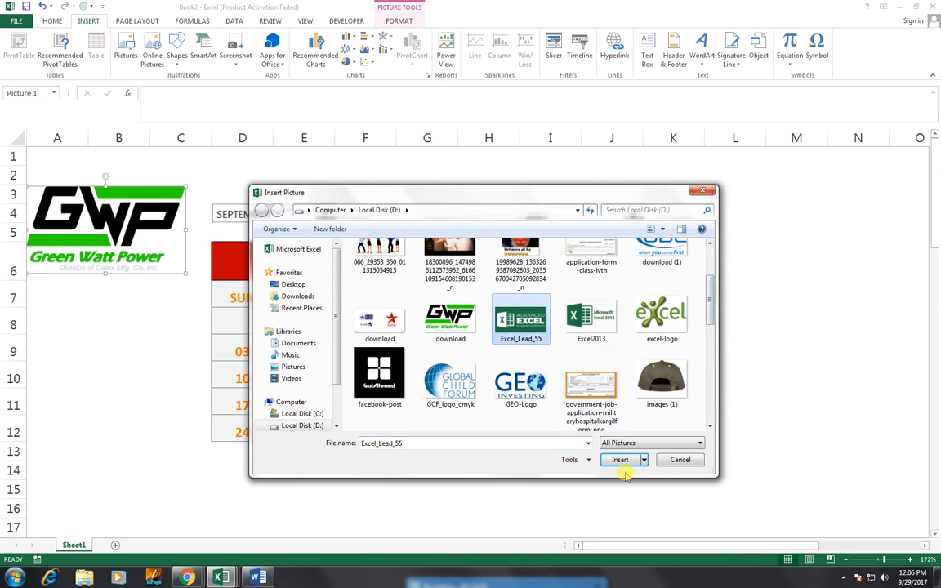
click(621, 459)
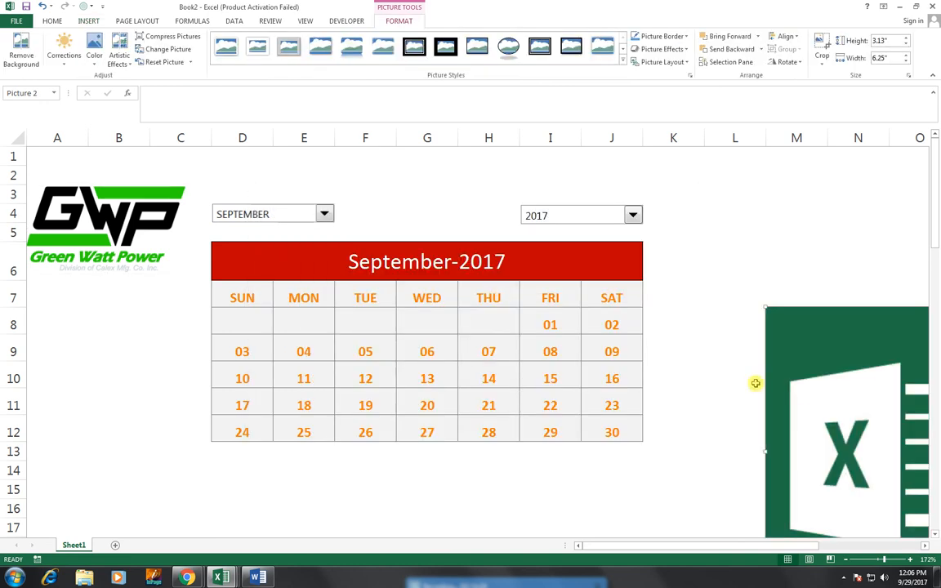
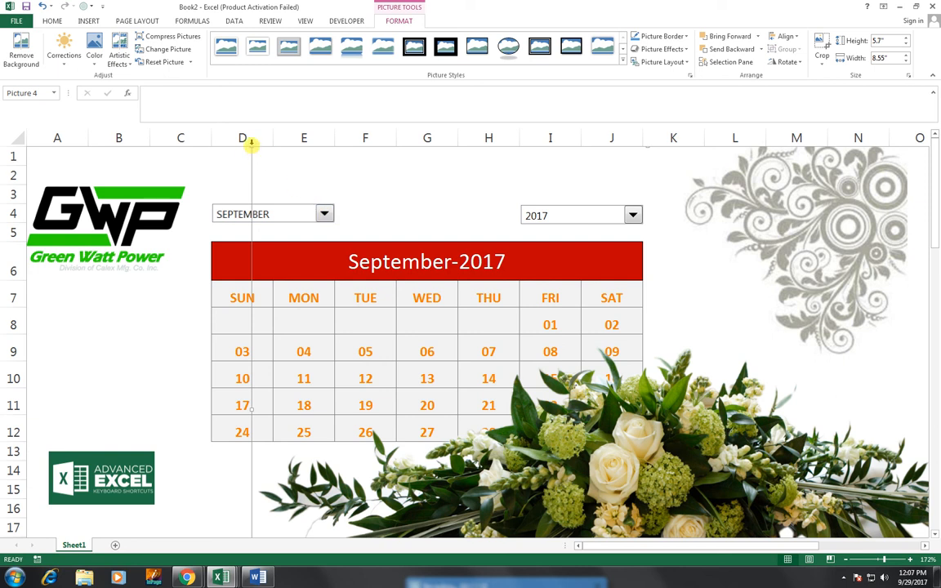
Shrink the flower arrangement picture to about 2.14" by 3.21" and place it beside the calendar's lower right corner, below the swirl ornament
drag(567, 398, 571, 414)
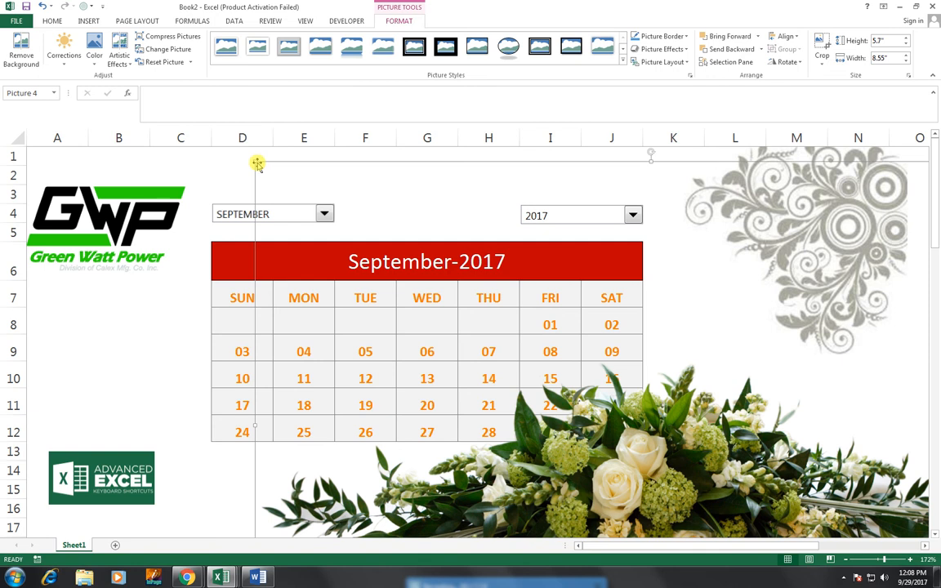
drag(255, 163, 551, 409)
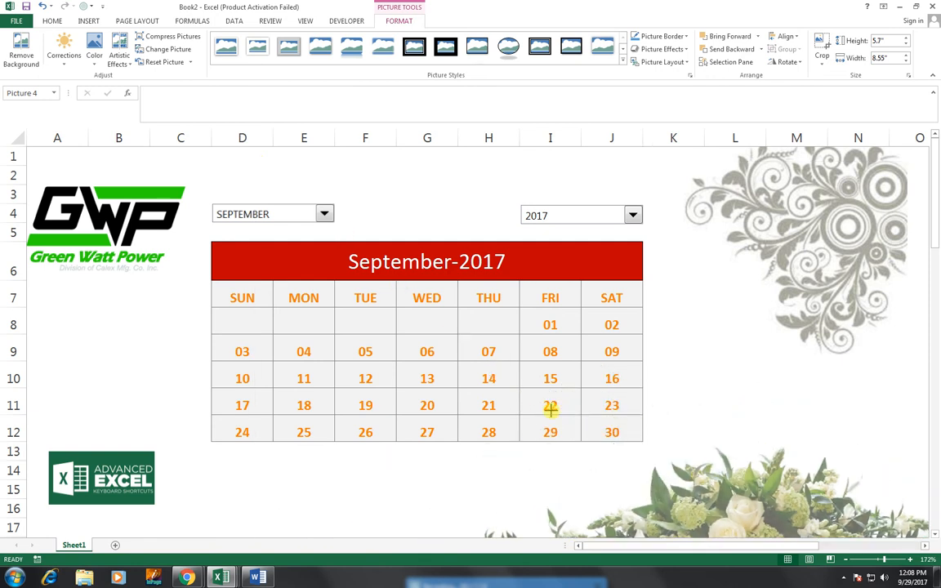
drag(721, 531, 448, 344)
drag(499, 368, 544, 382)
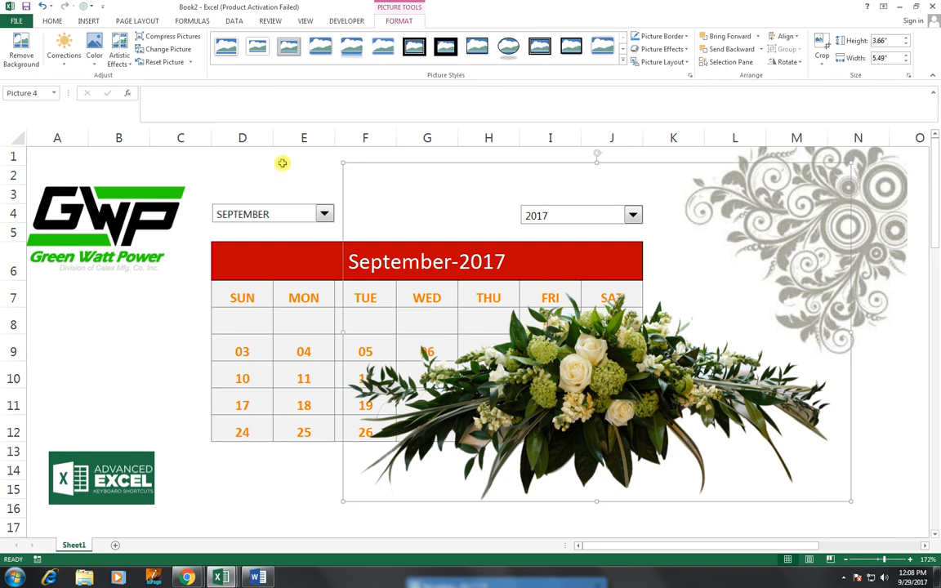
drag(341, 164, 554, 339)
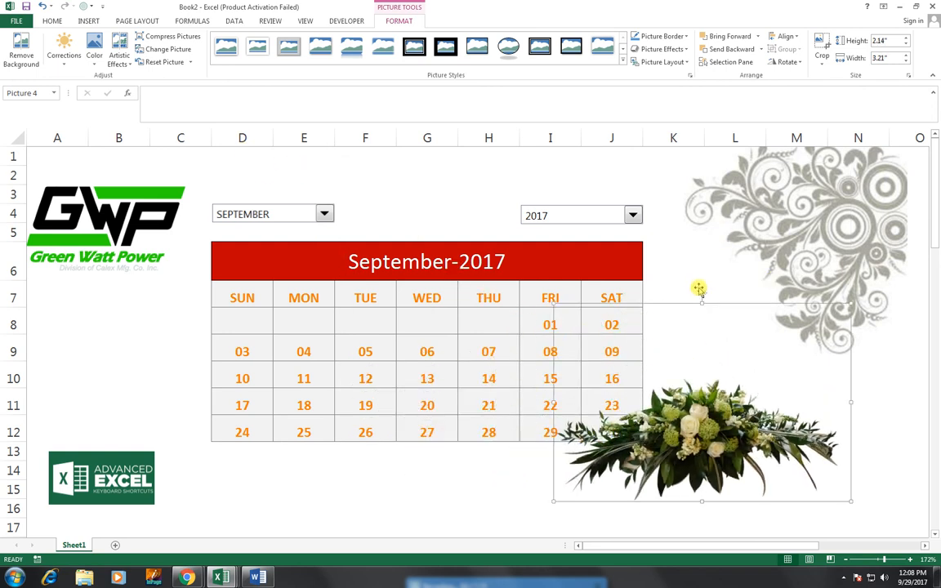
drag(688, 421, 783, 469)
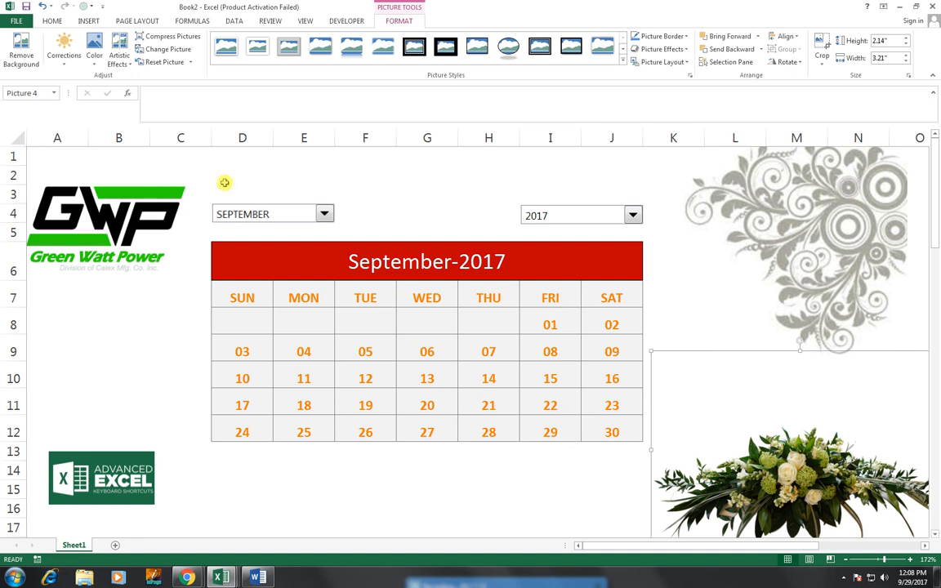
click(366, 190)
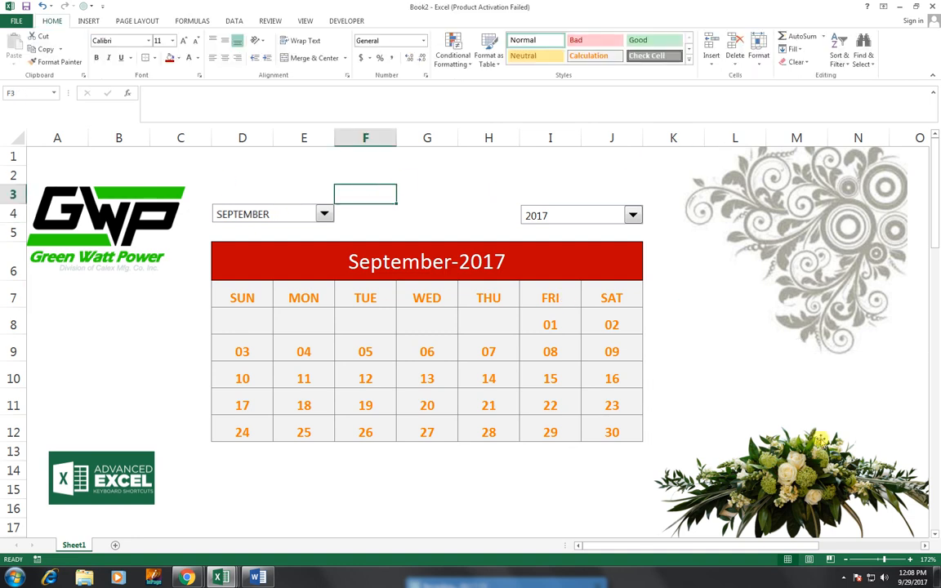
drag(802, 461, 809, 465)
Replace the Advanced Excel picture with the doves and red roses heart picture, scaled down to fit columns A:C beside the calendar's lower left corner
click(94, 478)
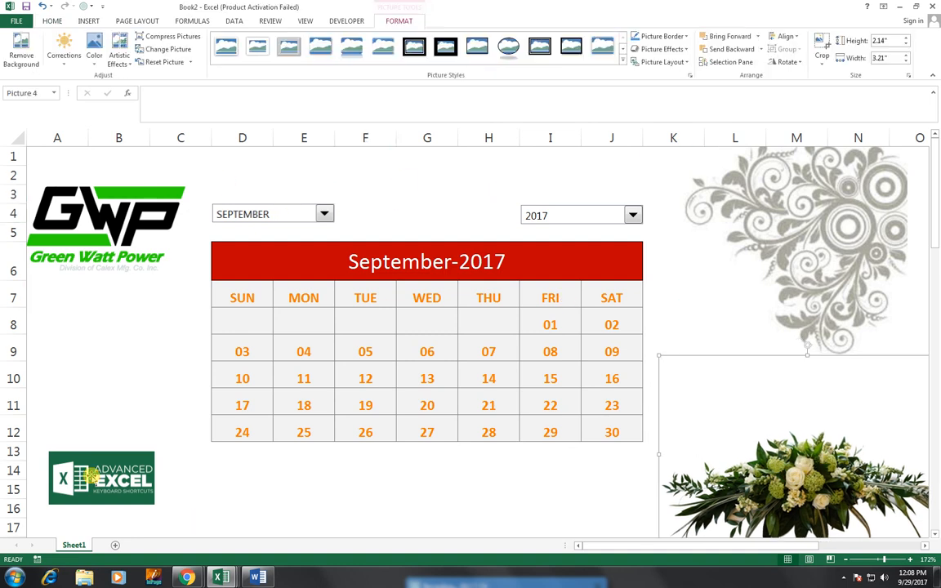
key(Delete)
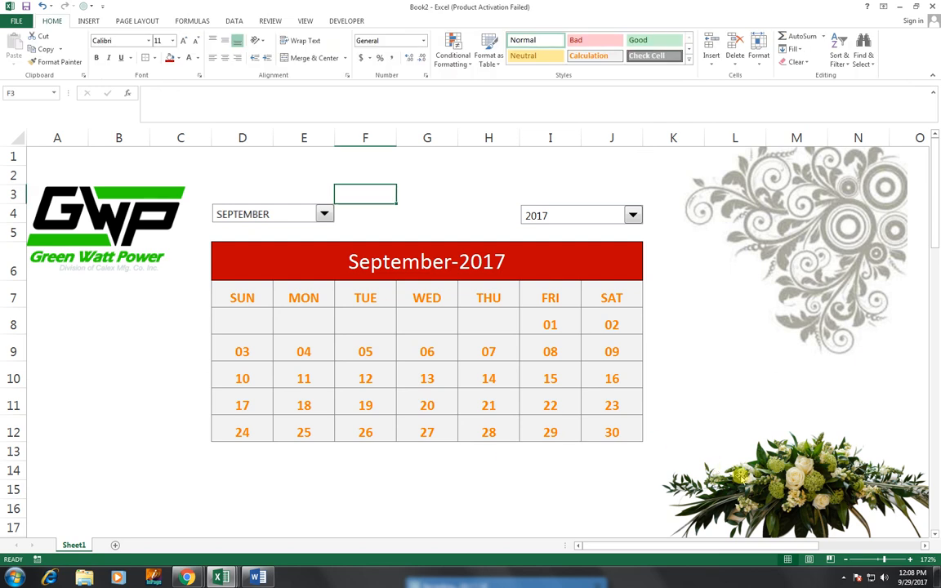
click(92, 21)
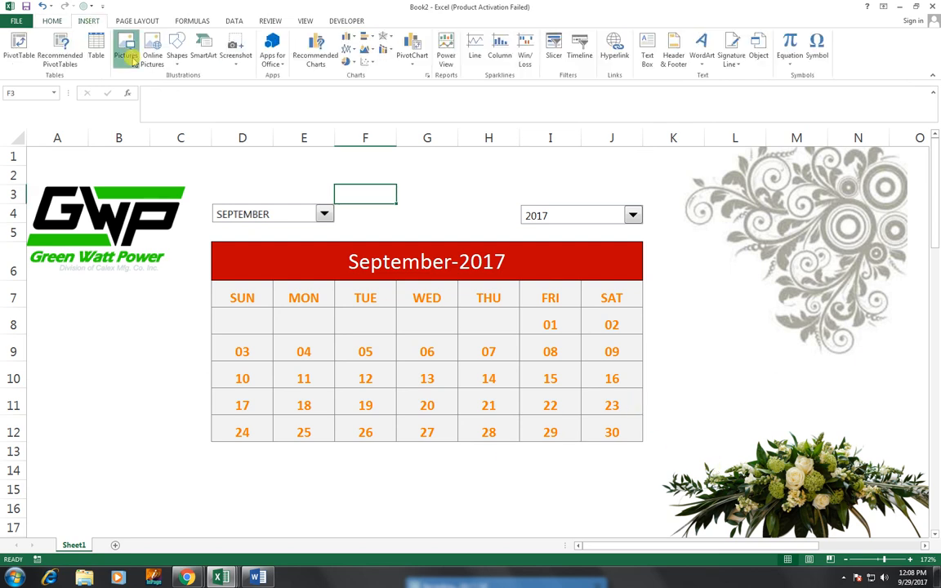
click(127, 45)
drag(708, 279, 723, 366)
click(379, 319)
click(618, 459)
drag(471, 351, 165, 529)
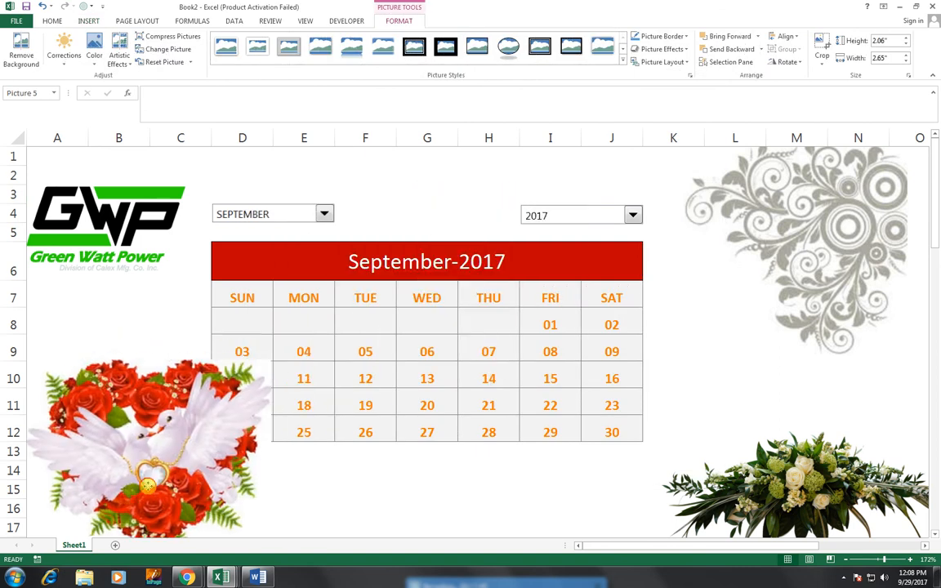
drag(271, 365, 173, 426)
drag(142, 460, 139, 448)
Merge the cells in D14:J16 across each row below the calendar
drag(227, 457, 579, 521)
drag(231, 474, 605, 513)
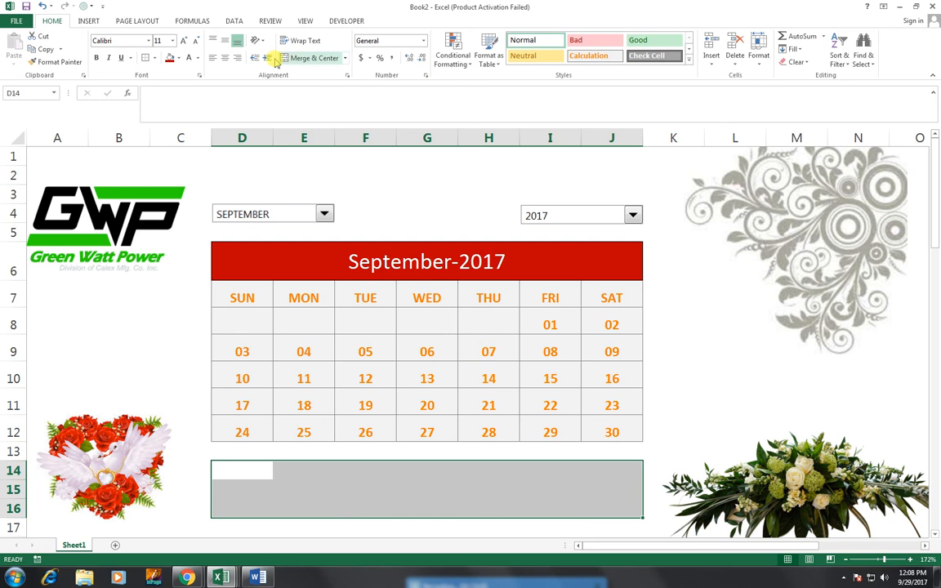
click(345, 59)
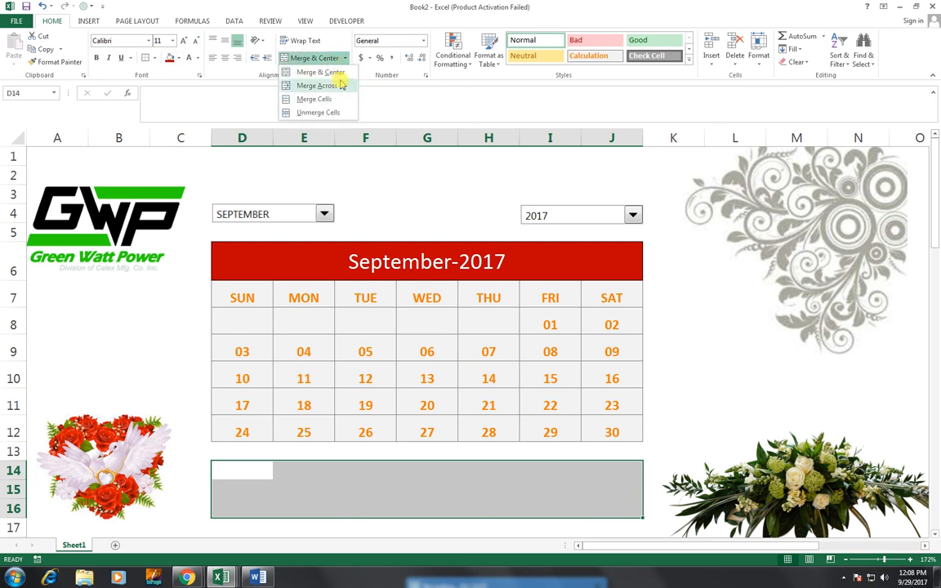
click(340, 85)
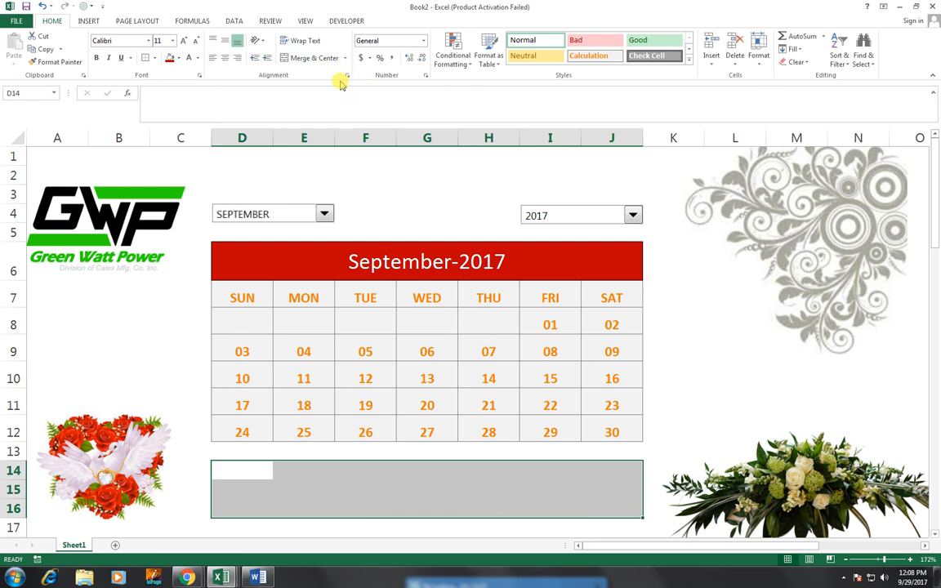
click(284, 476)
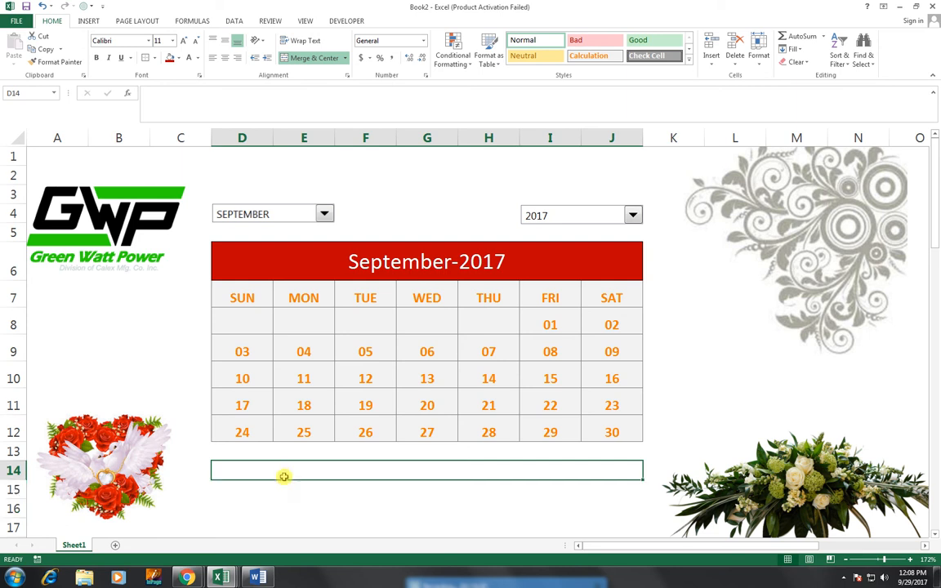
Enter the address line in the merged row 14 and the phone number with block and market in row 15
text(ADDRESS :KAREEMABD KARACHI)
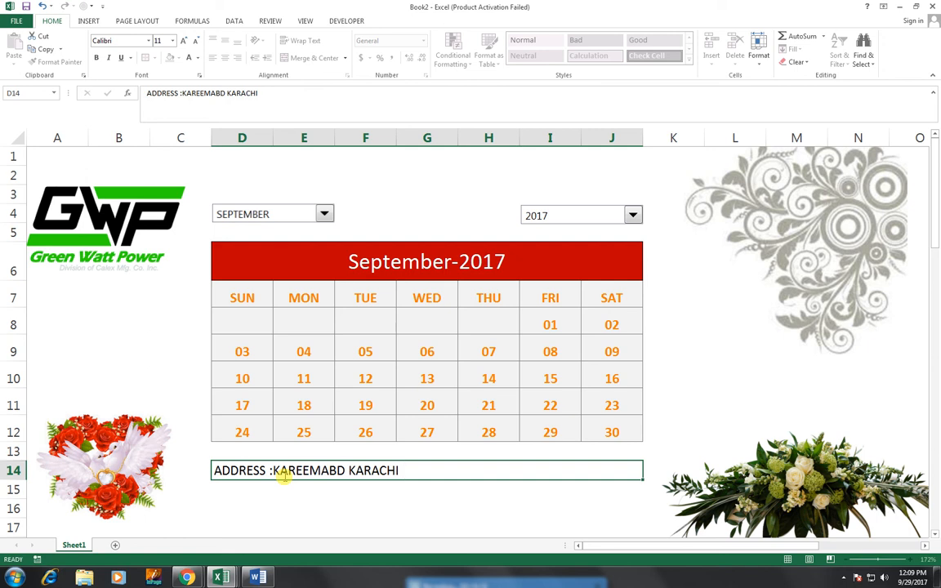
key(Return)
key(Right)
key(Left)
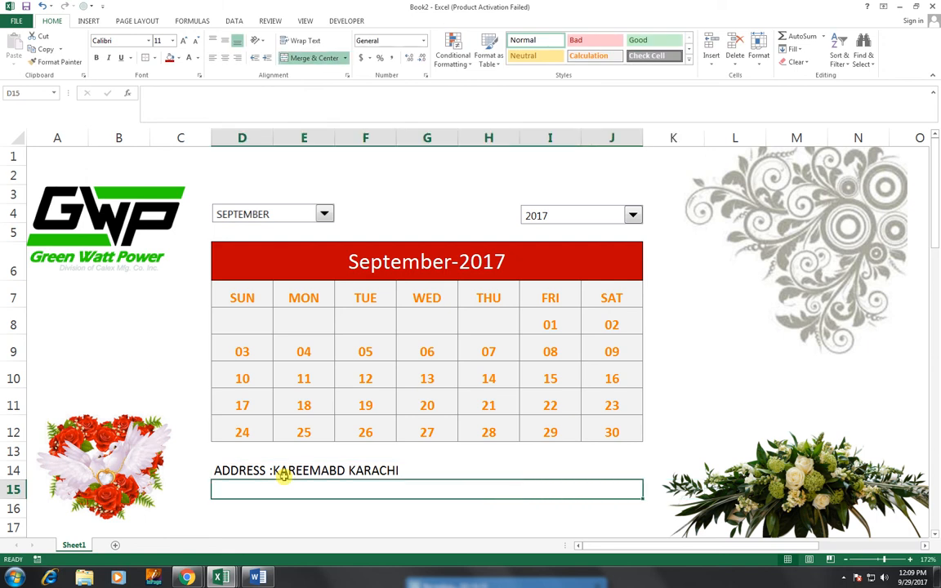
text(PHO)
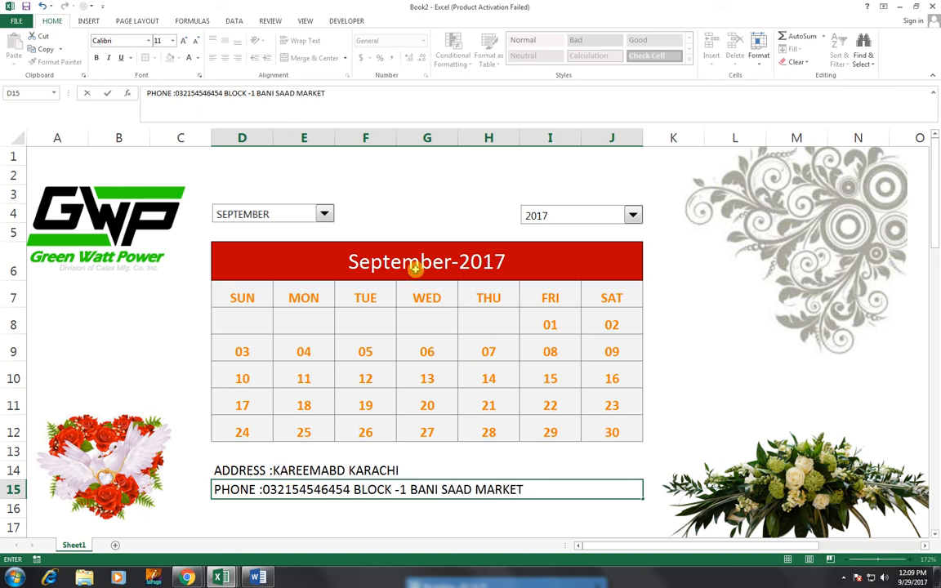
click(716, 372)
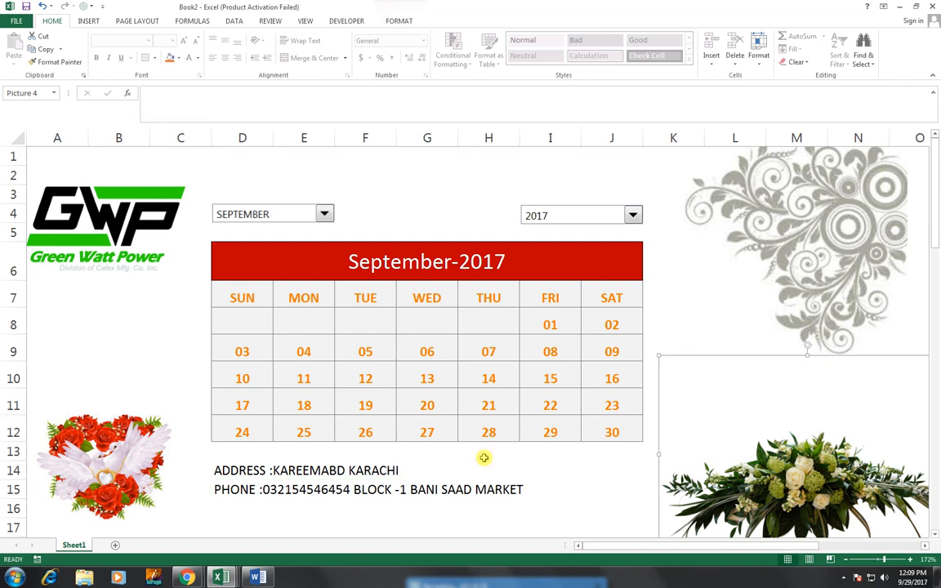
click(363, 471)
click(402, 195)
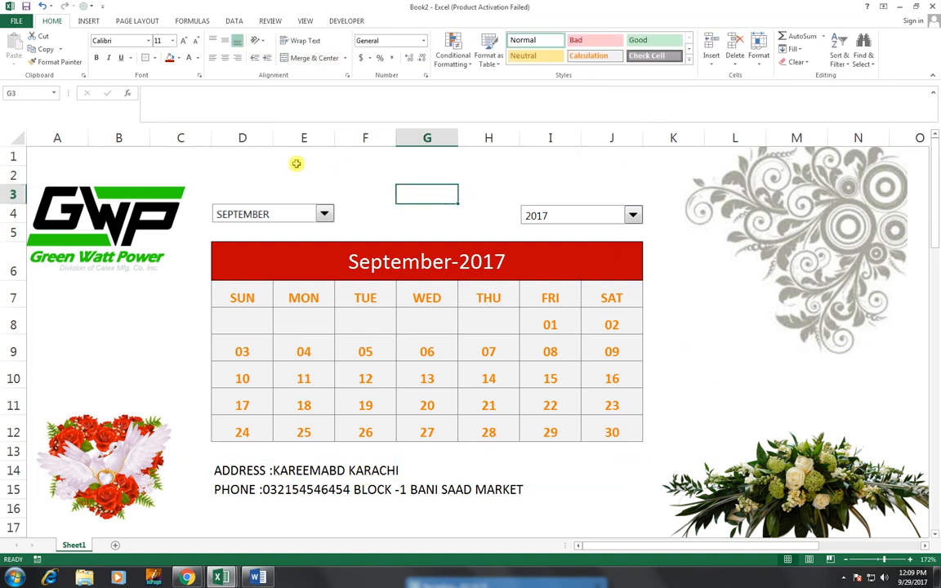
drag(265, 155, 624, 190)
click(310, 57)
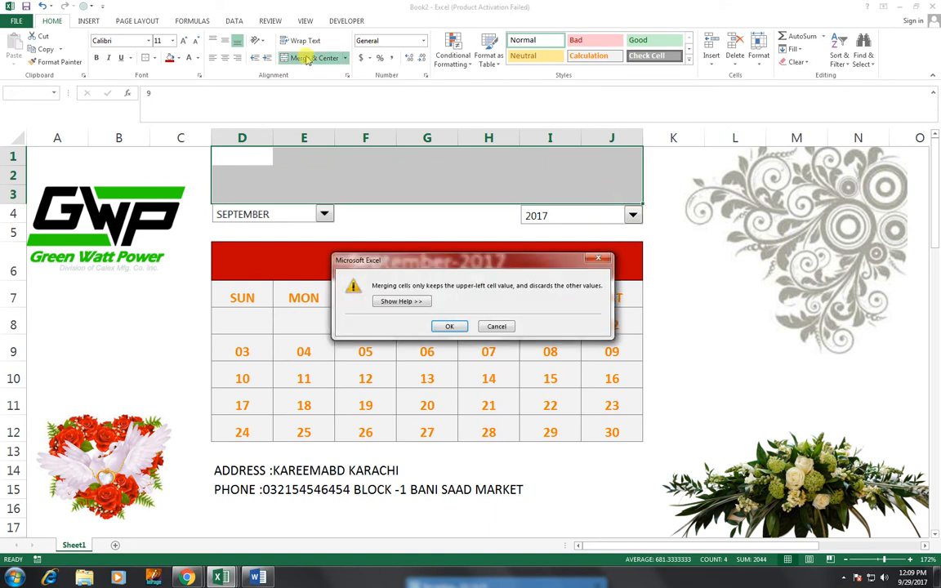
click(448, 327)
key(ctrl+z)
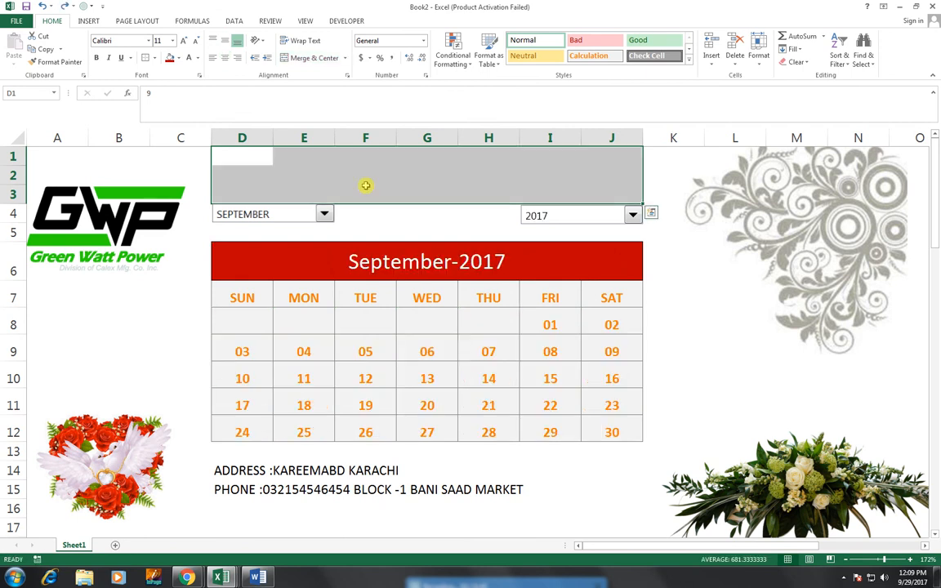
Move the hidden helper cells out of the range D1:J3 above the combo boxes
click(374, 170)
click(275, 163)
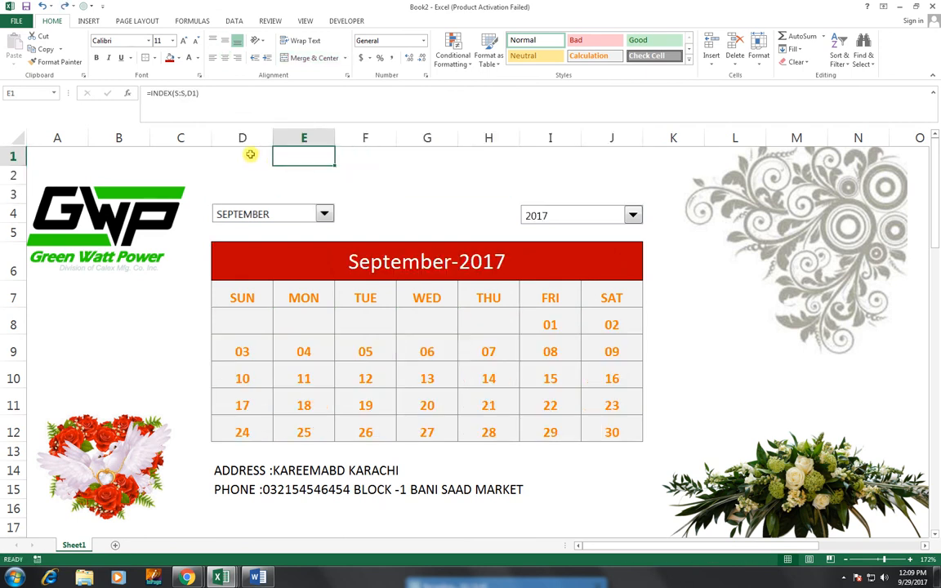
click(250, 153)
drag(242, 149, 181, 175)
click(495, 316)
Merge and center D1:J3 and enter the title CLAENDAR 2000-2036 in it
drag(231, 158, 606, 195)
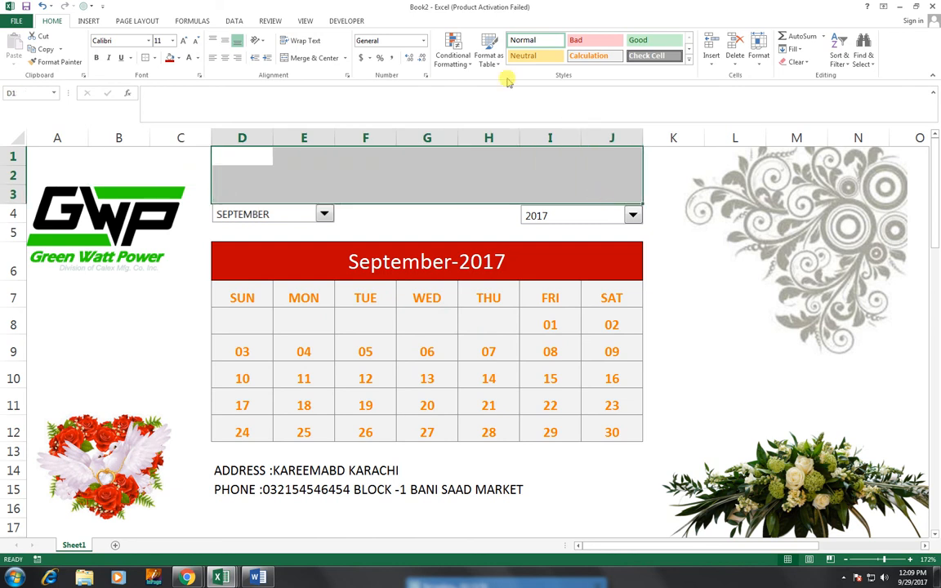
click(322, 64)
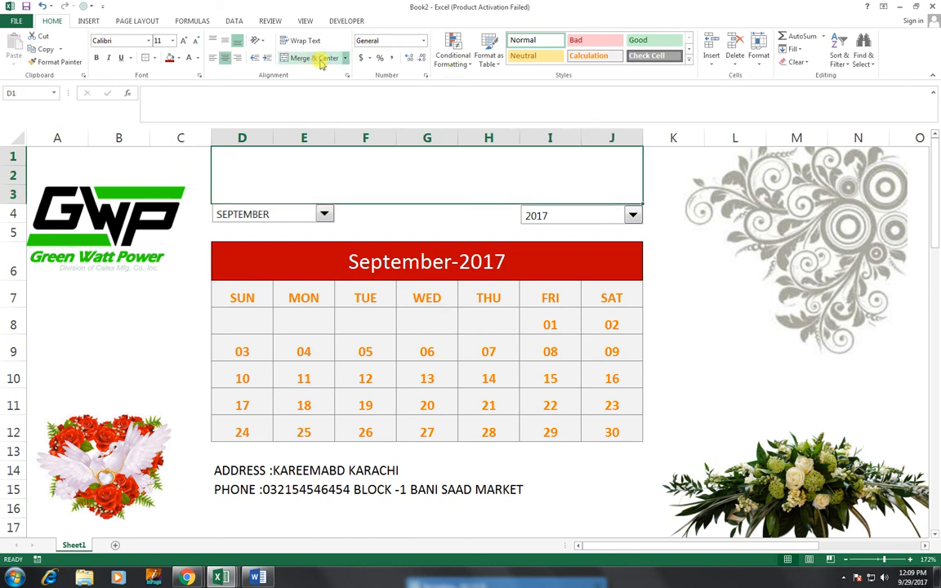
text(CLA)
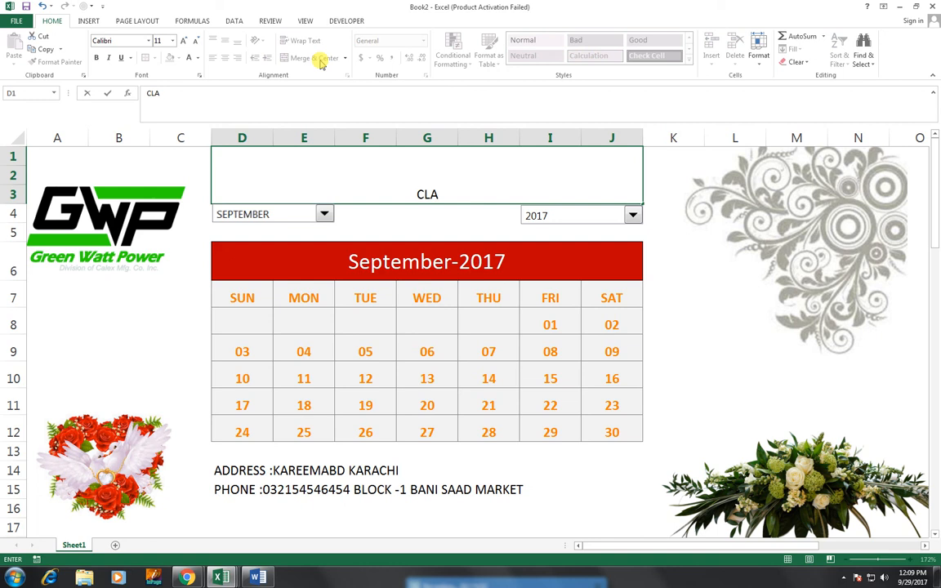
text(ENDAER)
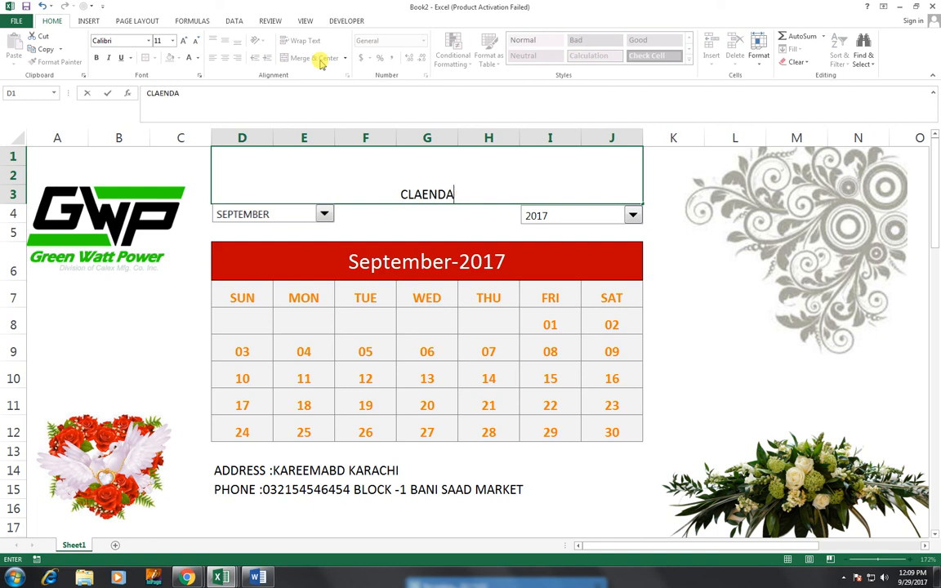
key(BackSpace)
key(BackSpace)
key(BackSpace)
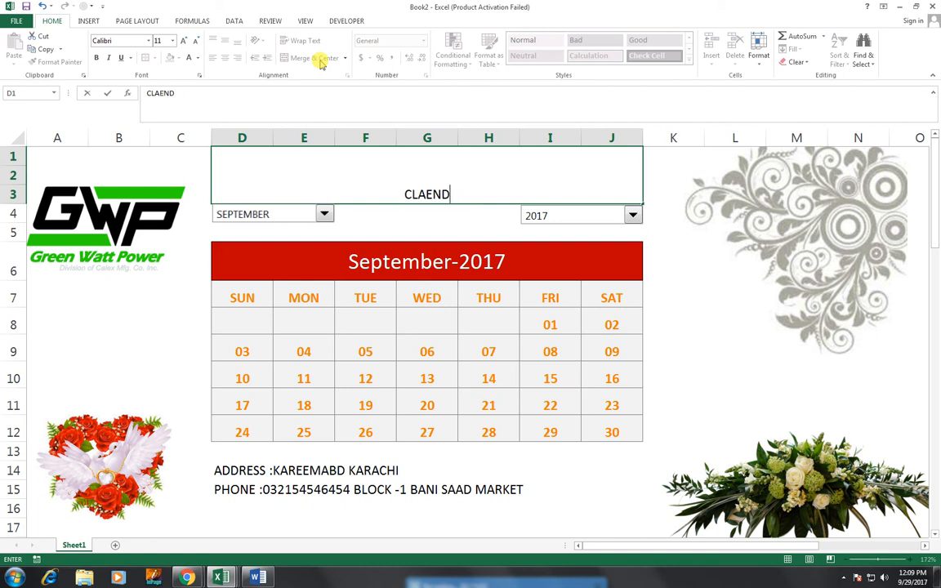
text(AE)
key(BackSpace)
text(R 20)
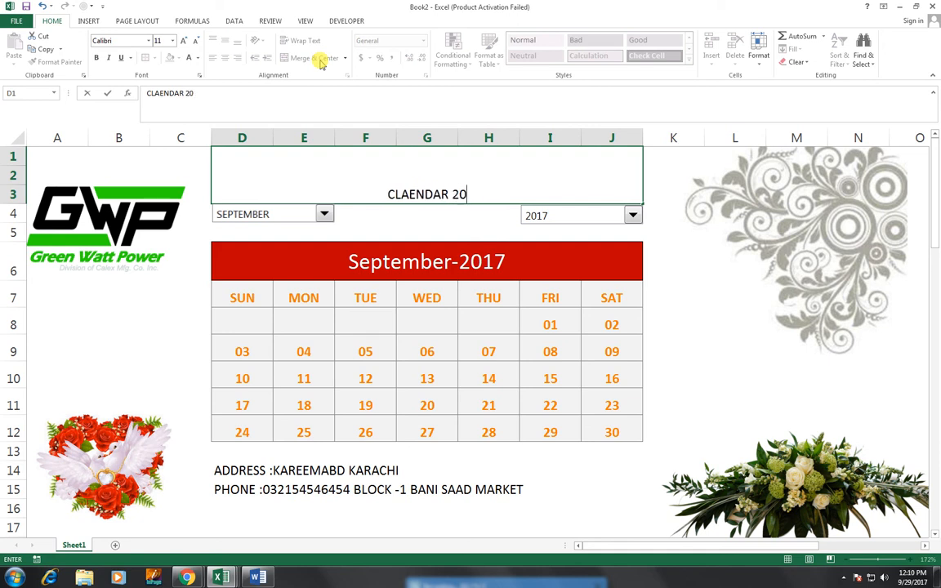
text(00-2036)
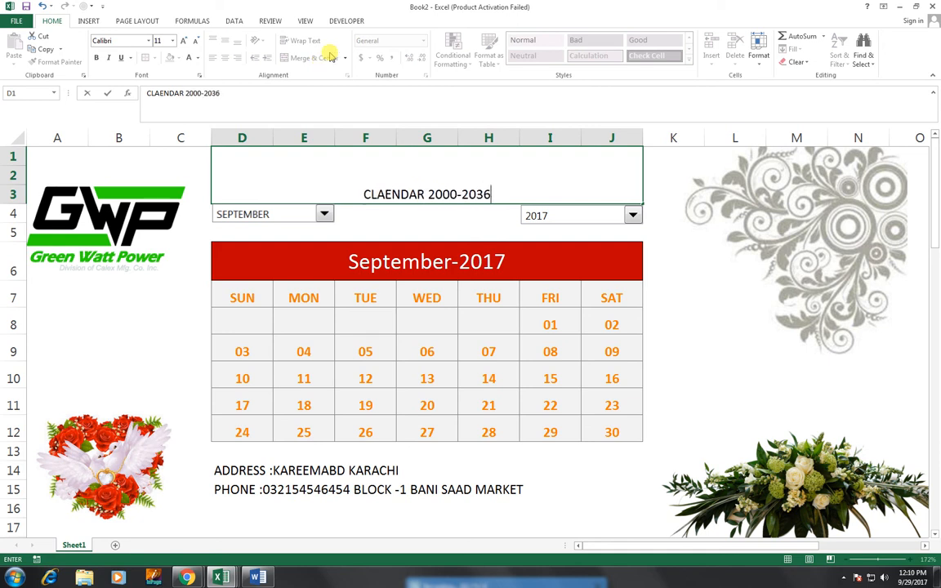
click(689, 309)
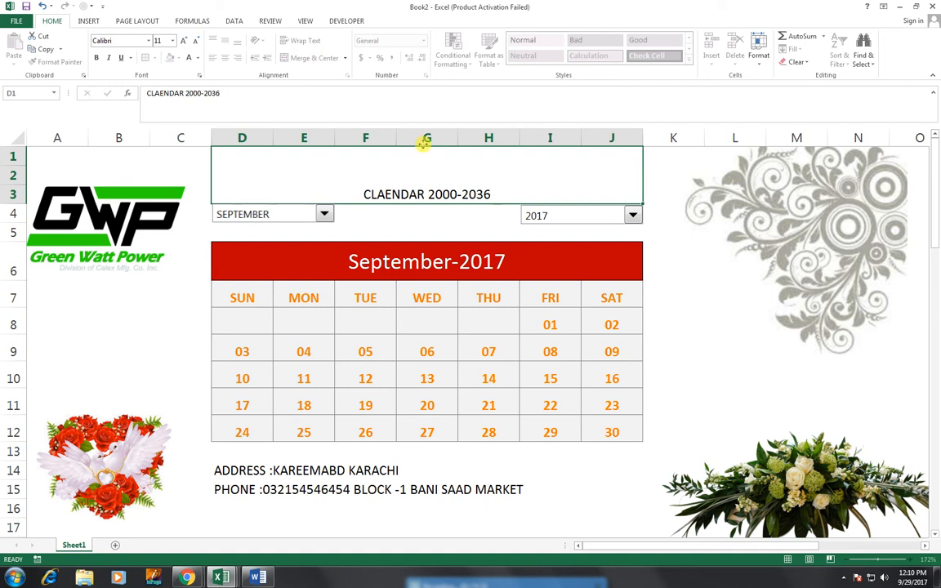
Middle-align the title in D1 vertically and enlarge its font to size 24
click(416, 162)
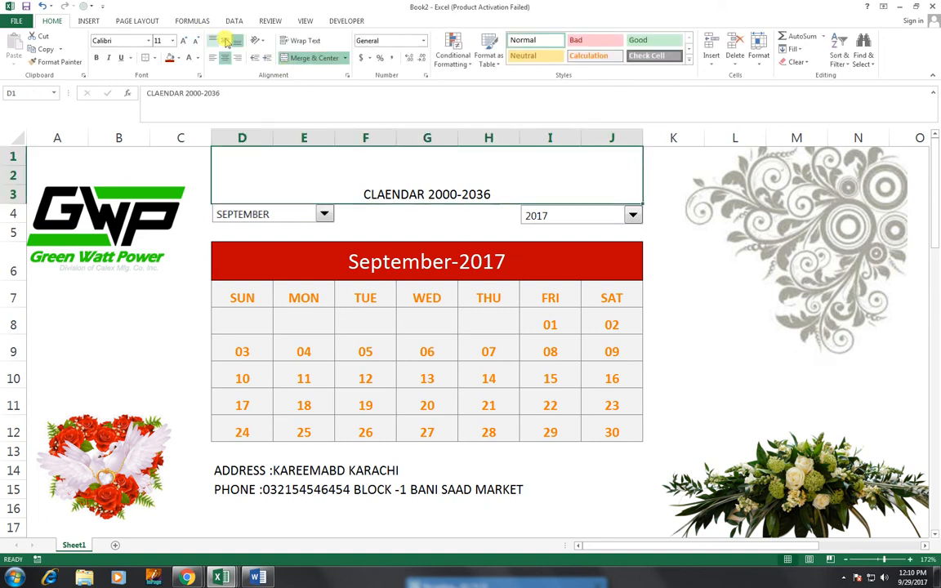
click(225, 40)
click(184, 40)
click(183, 41)
click(184, 40)
click(184, 40)
click(184, 40)
click(184, 40)
click(184, 41)
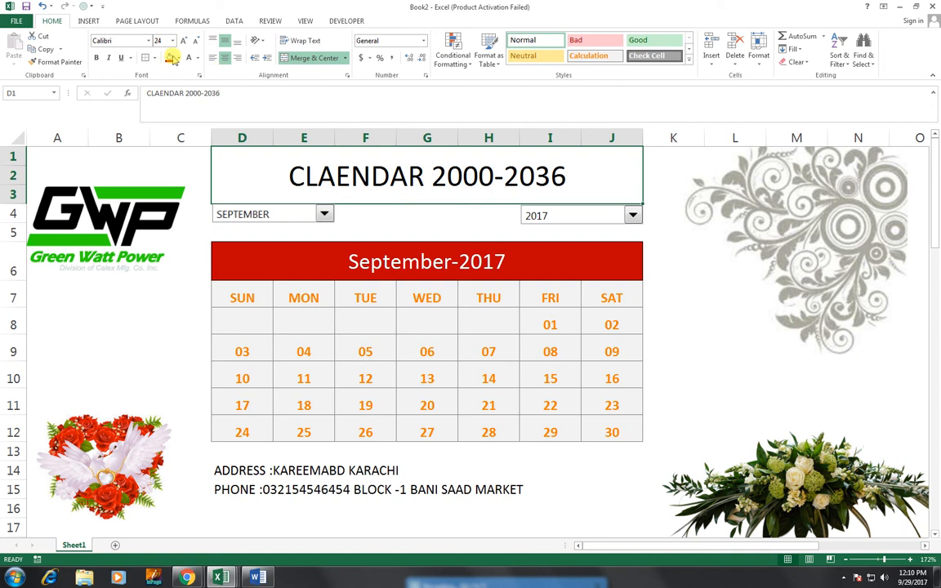
Fill the title cell with light blue and make its text white
click(180, 58)
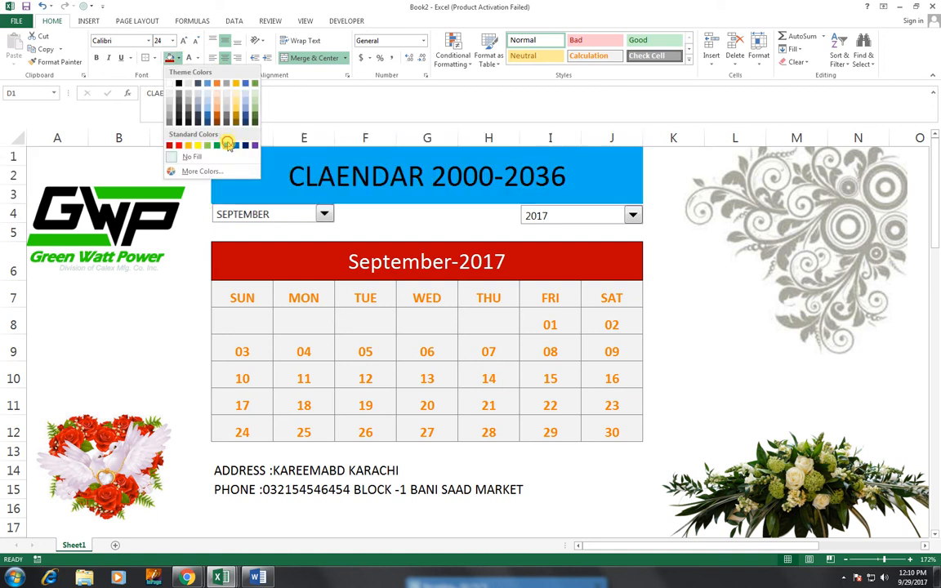
click(226, 145)
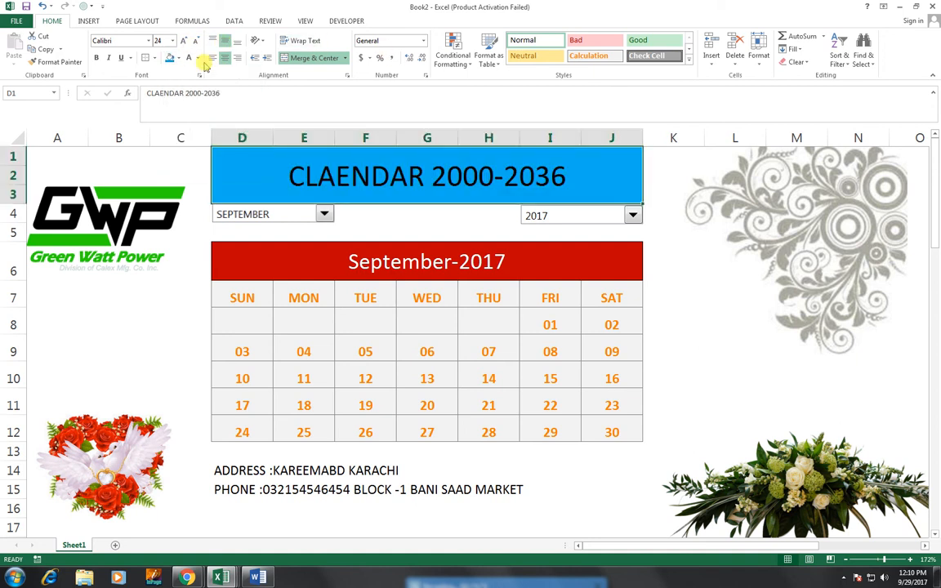
click(197, 58)
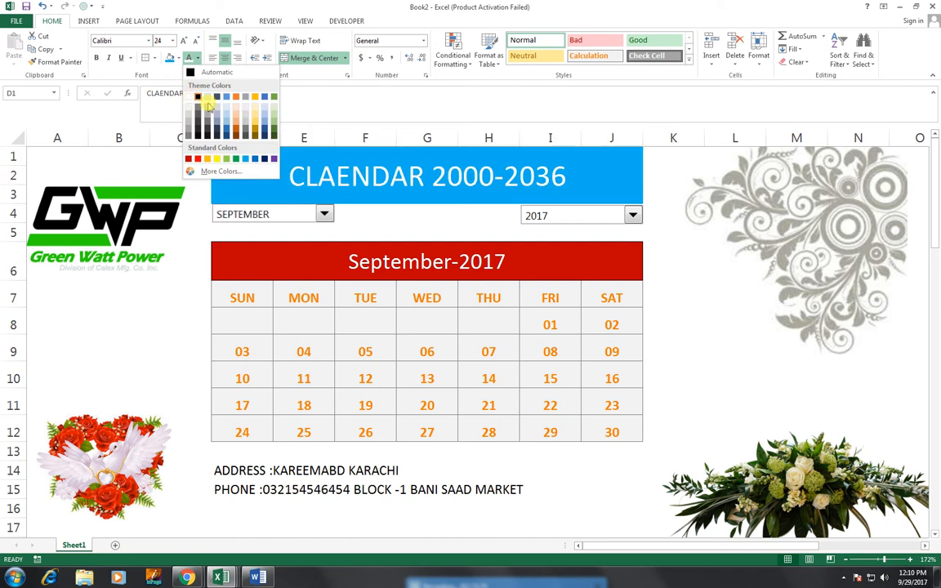
click(188, 96)
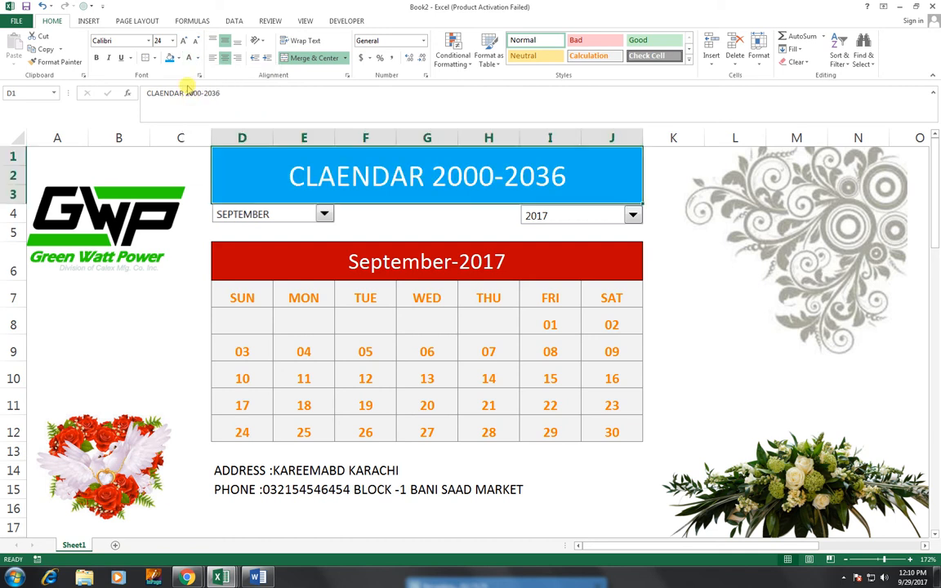
Set the title's font to Baskerville Old Face at size 28
click(149, 40)
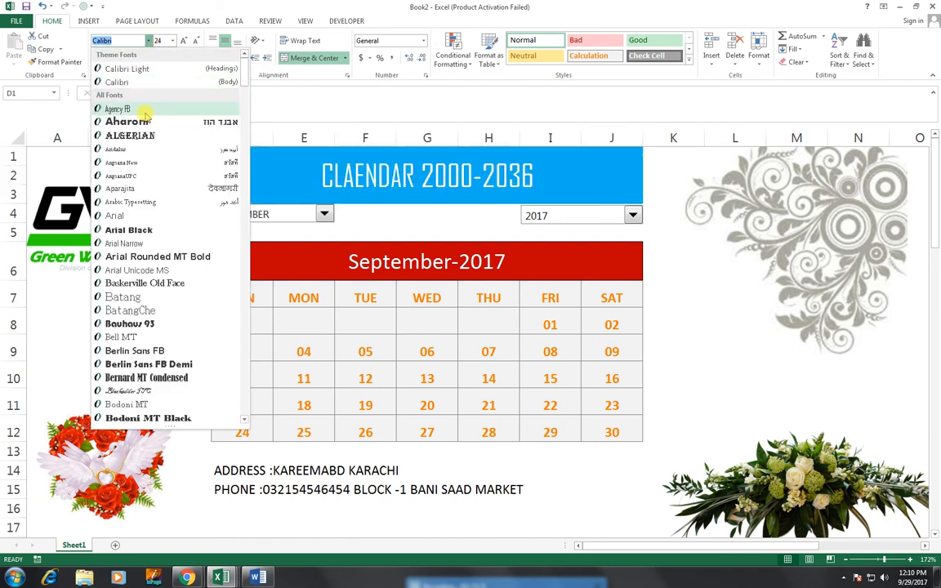
click(141, 120)
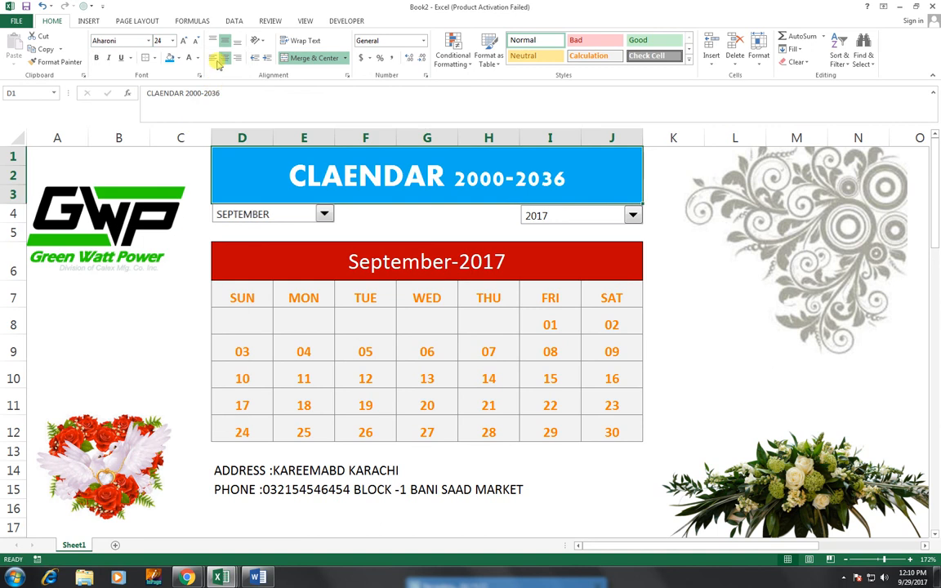
click(179, 40)
click(182, 40)
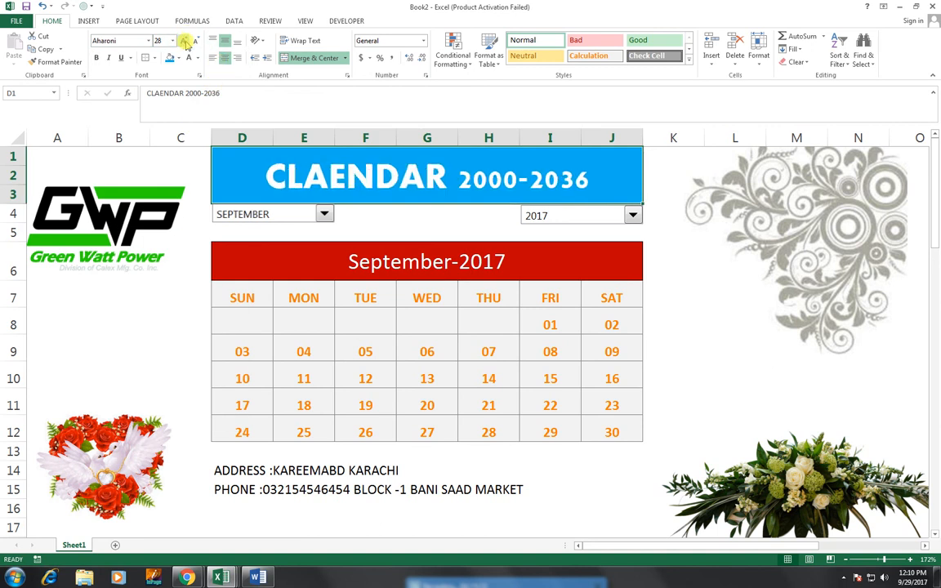
click(149, 40)
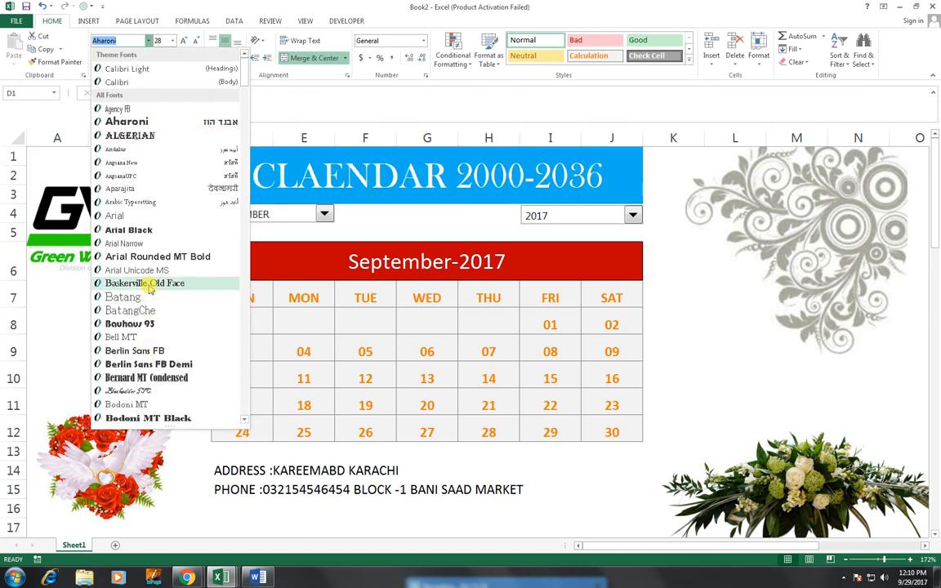
click(149, 286)
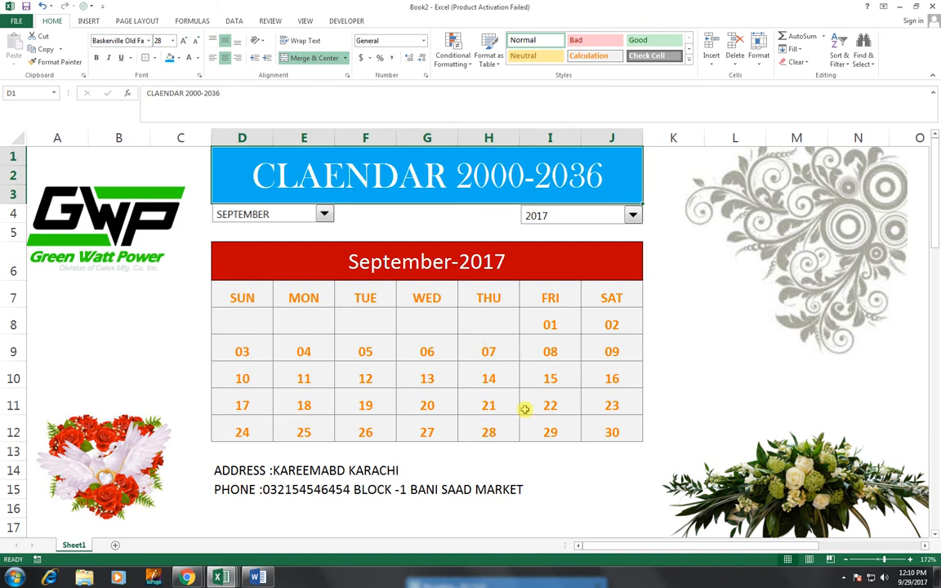
Apply the Check Cell style to the address and phone rows D14:J15 and reduce their font size to 9
drag(257, 482, 479, 495)
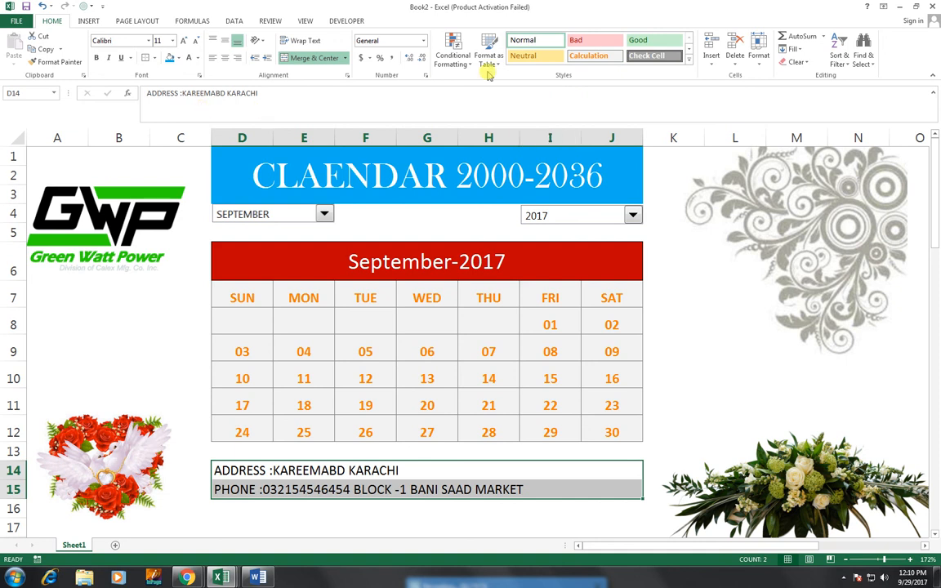
click(628, 64)
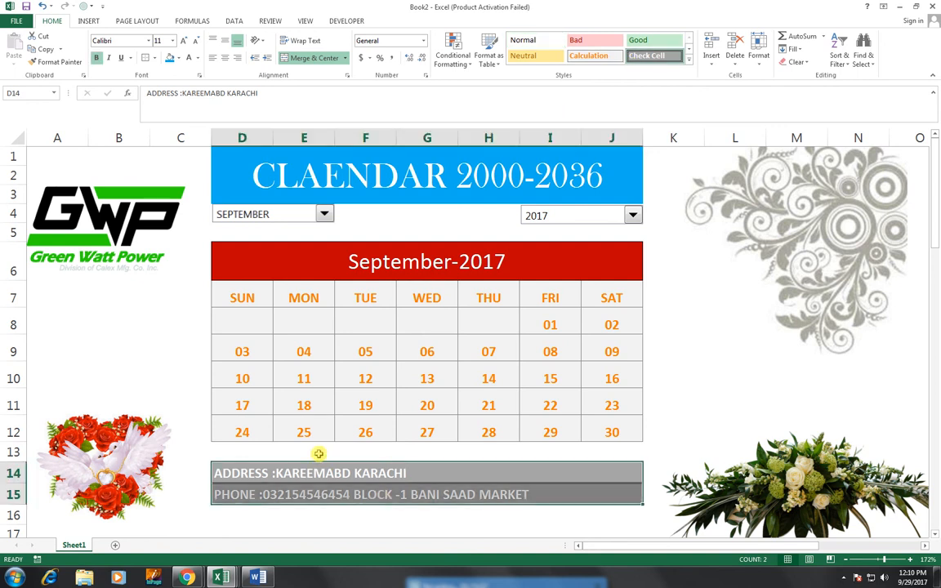
click(197, 58)
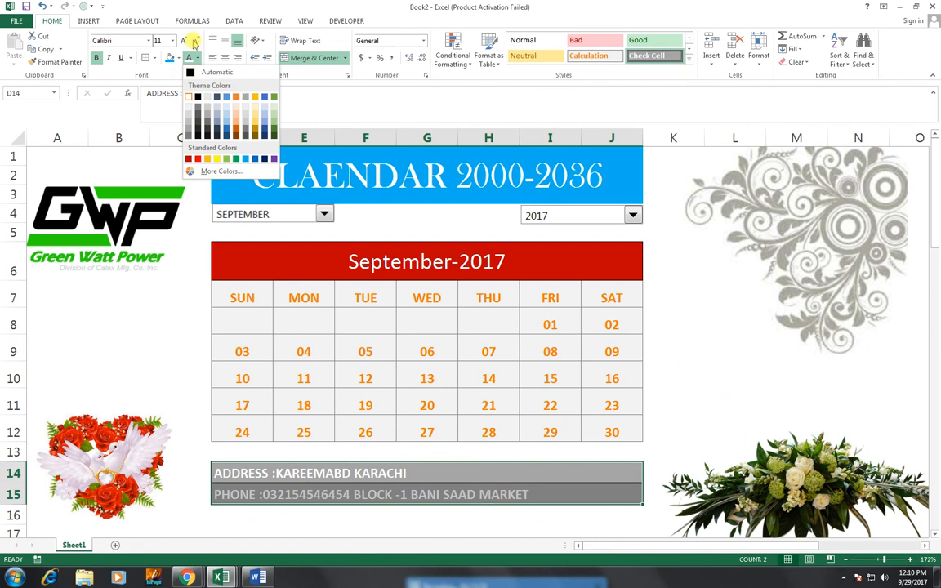
click(194, 41)
click(198, 42)
click(693, 390)
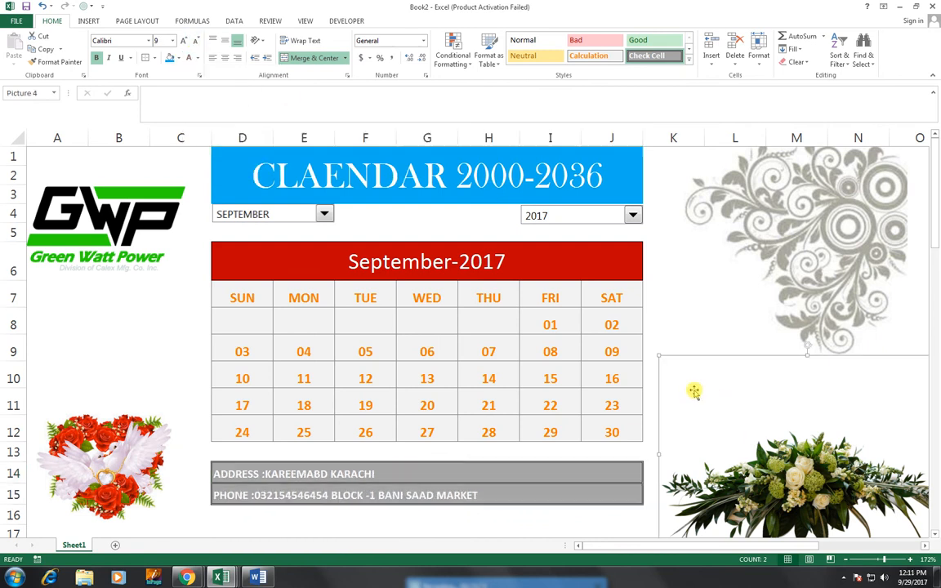
click(683, 319)
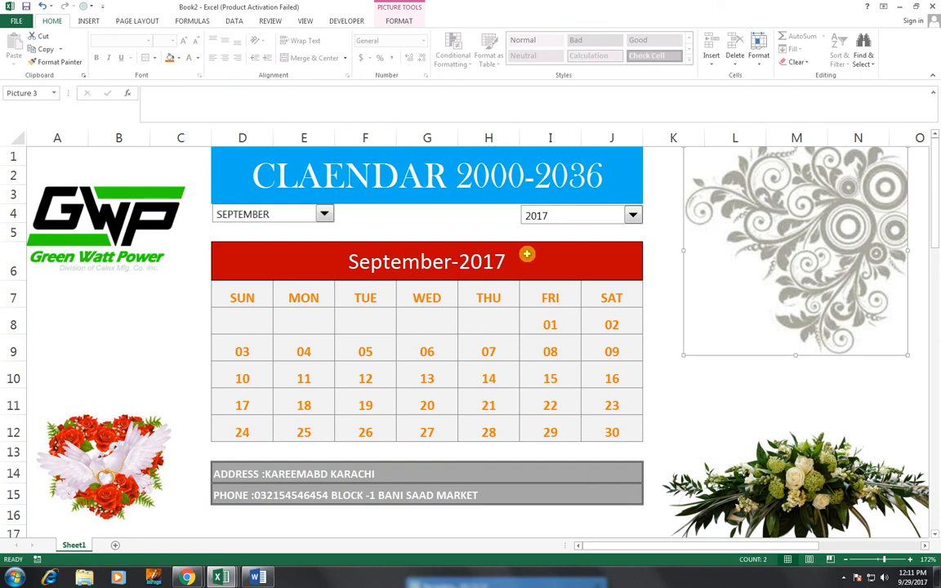
Add a black box border around the merged title cell at the top of the calendar
click(369, 170)
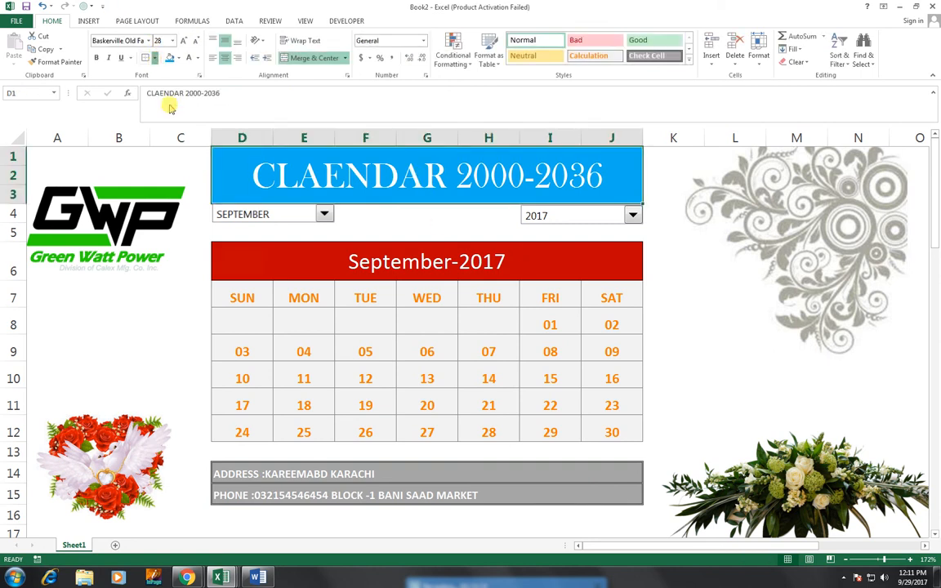
click(154, 58)
click(163, 183)
click(695, 306)
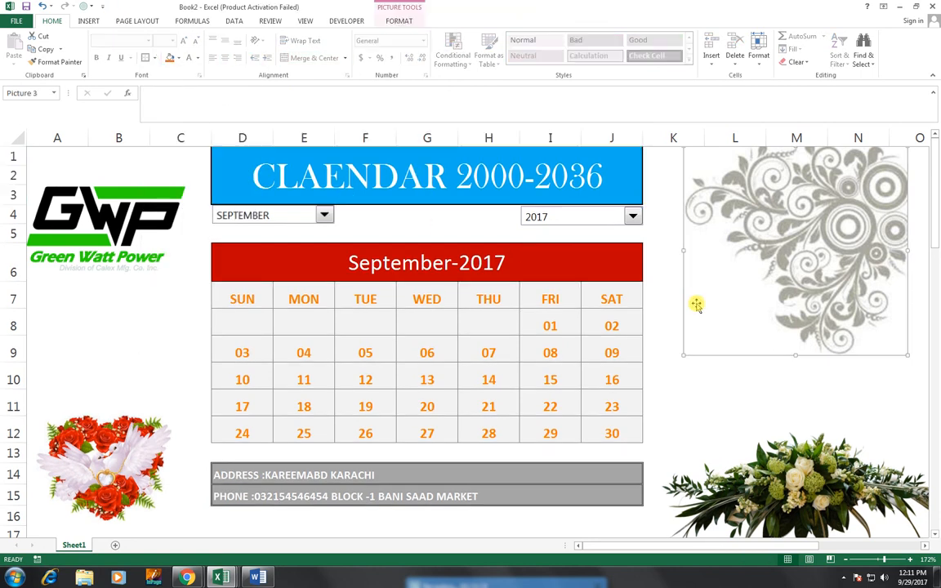